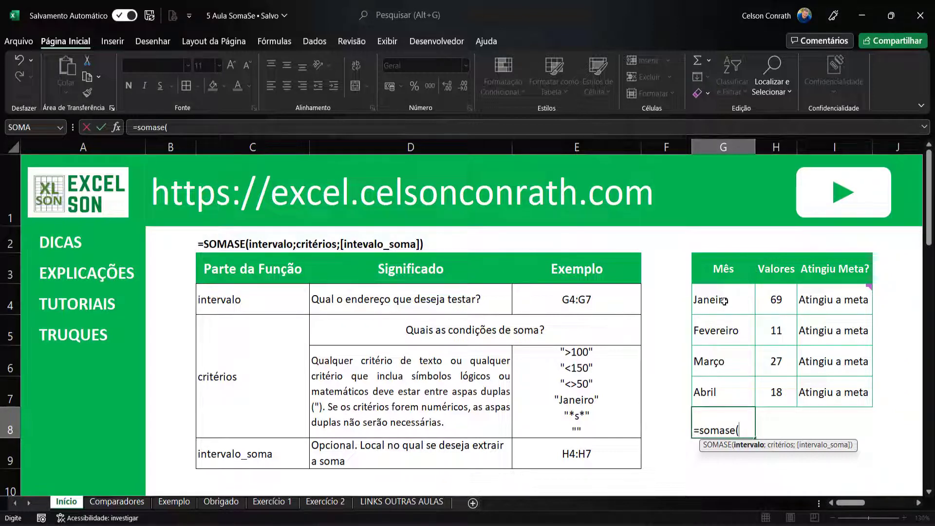
Complete the SOMASE formula in G8 with range G4:G7, criterion "Janeiro" and sum range H4:H7.
drag(723, 299, 726, 397)
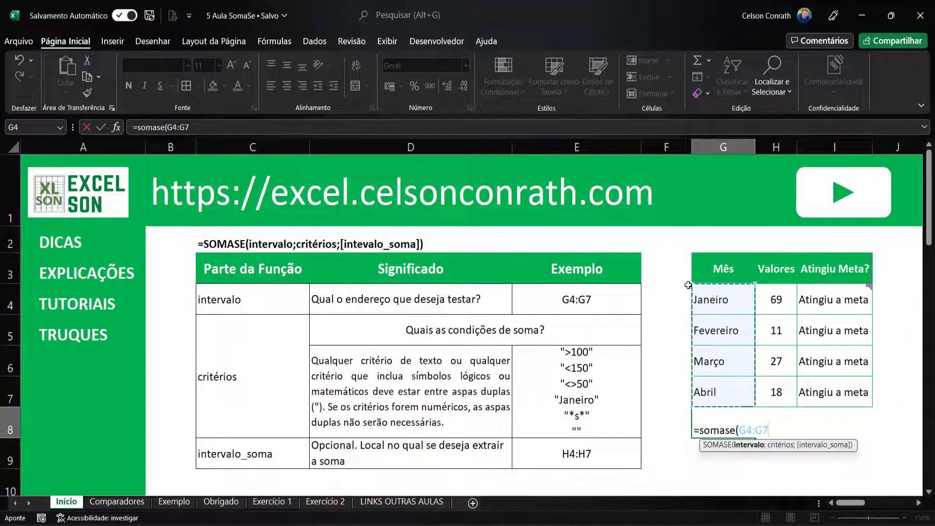
drag(776, 298, 775, 390)
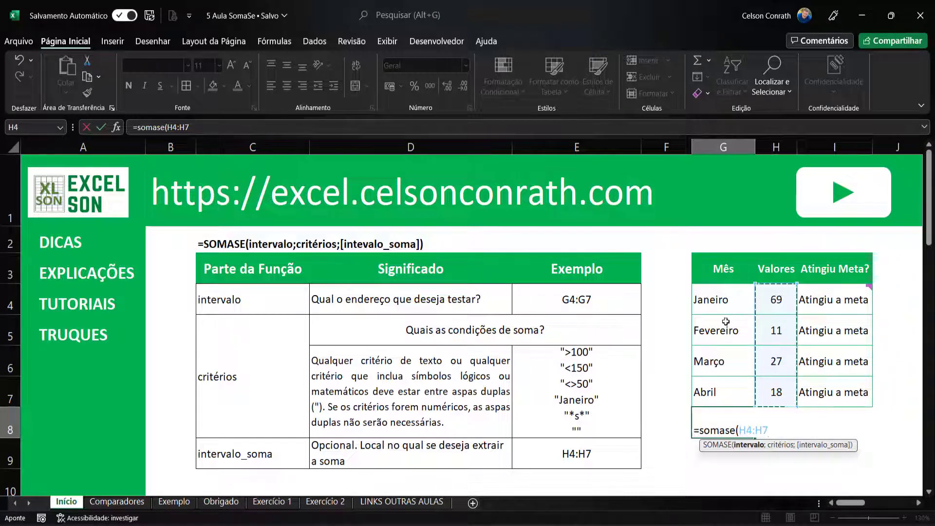
drag(723, 305, 715, 384)
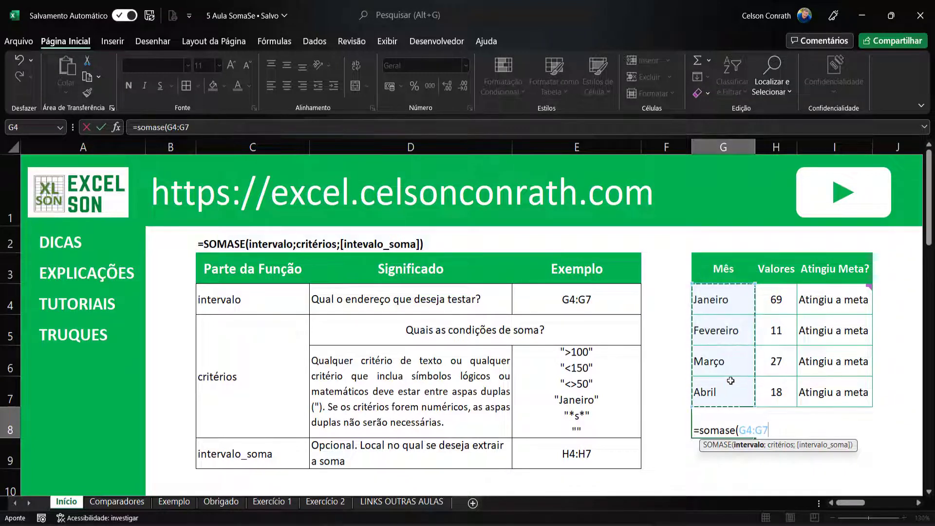
text(;)
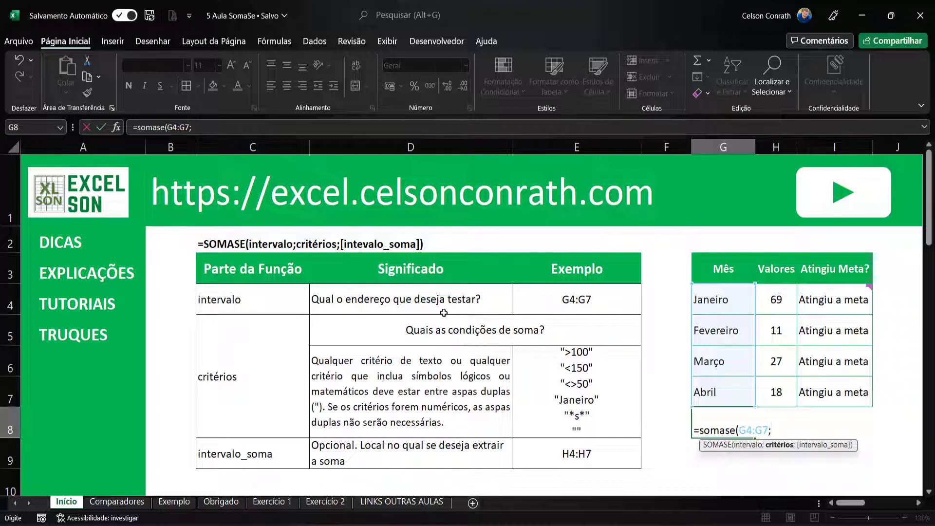
text("Janeiro")
text(;)
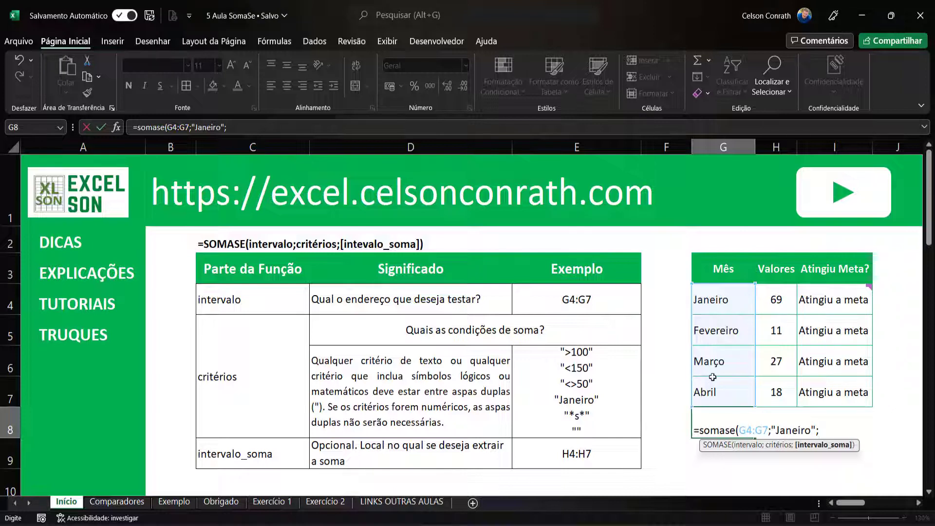
drag(783, 293, 782, 384)
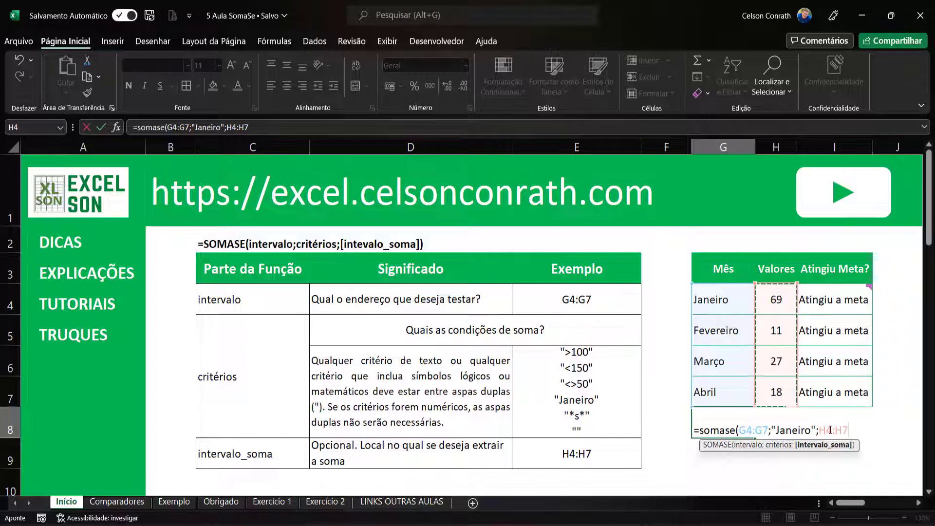
text())
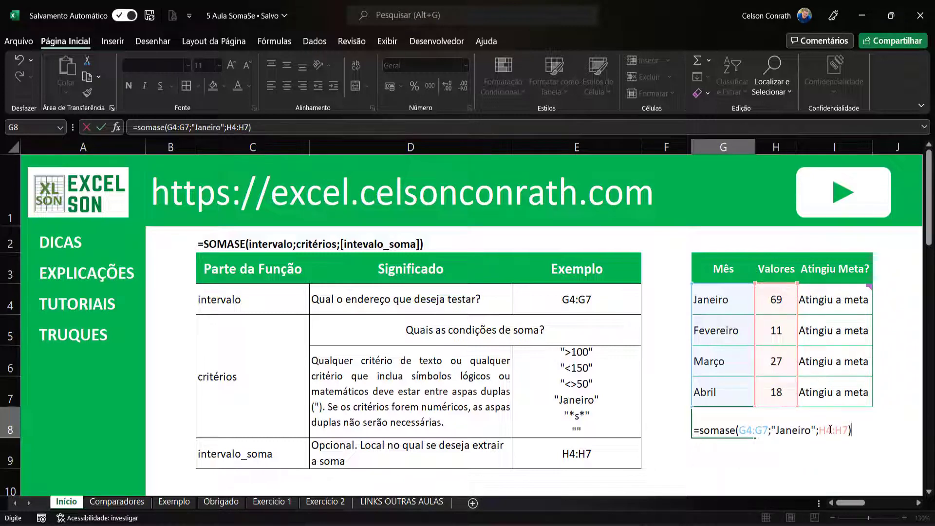
key(Return)
key(Up)
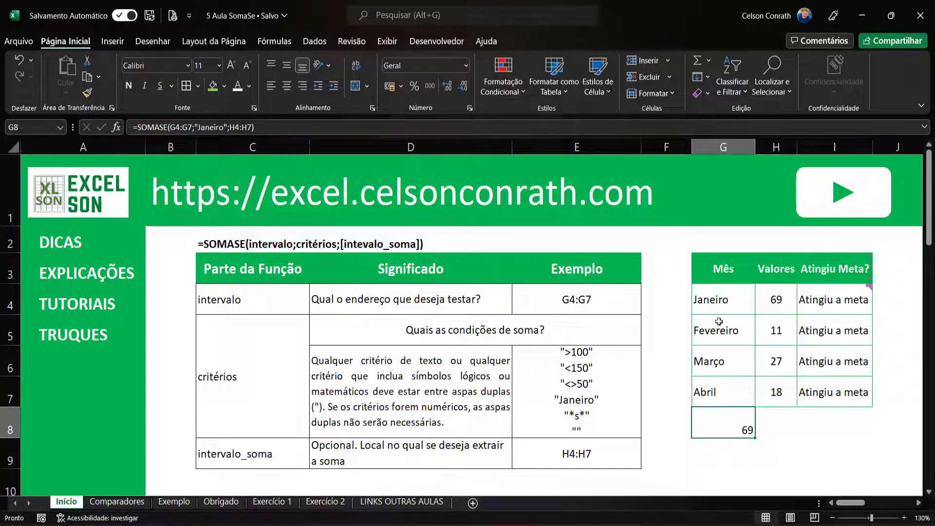
Replace the month in G5 with "Janeiro" to test the SOMASE formula, and undo that change.
click(732, 338)
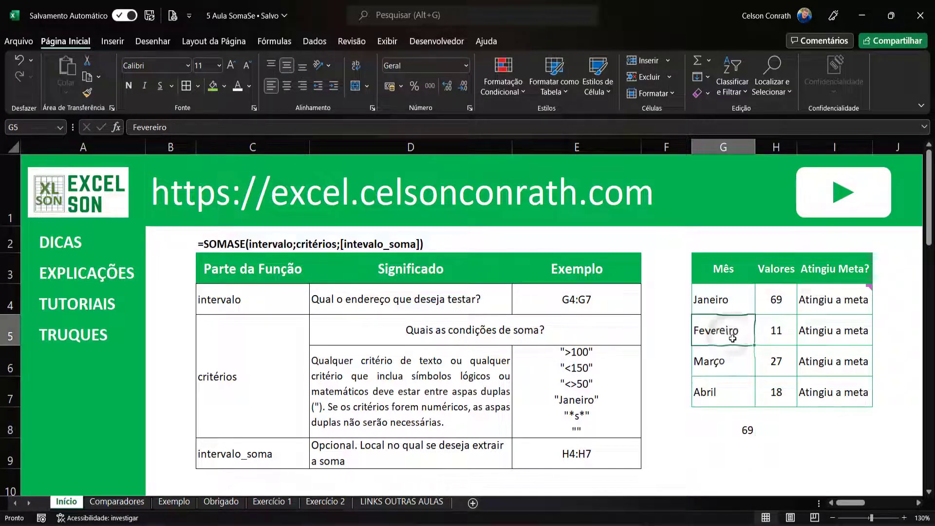
text(Jan)
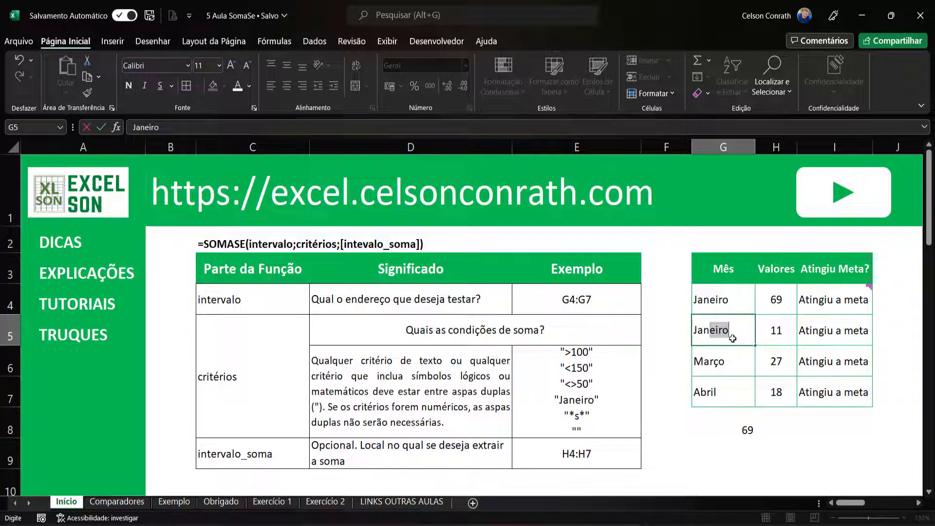
text(eiro)
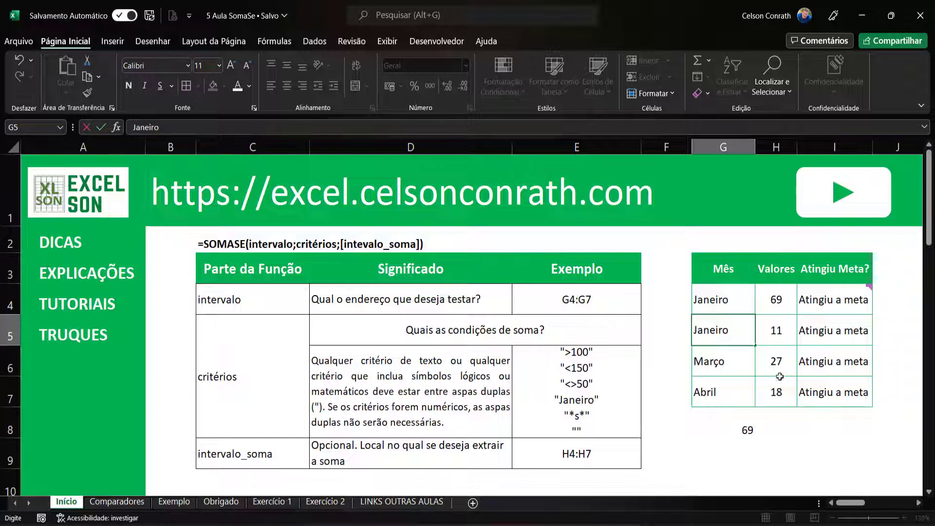
key(Return)
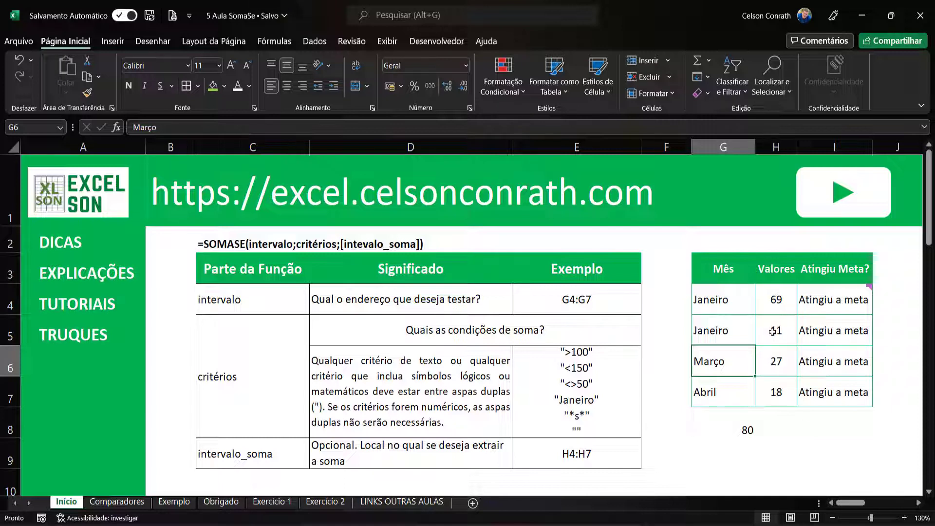
key(ctrl+z)
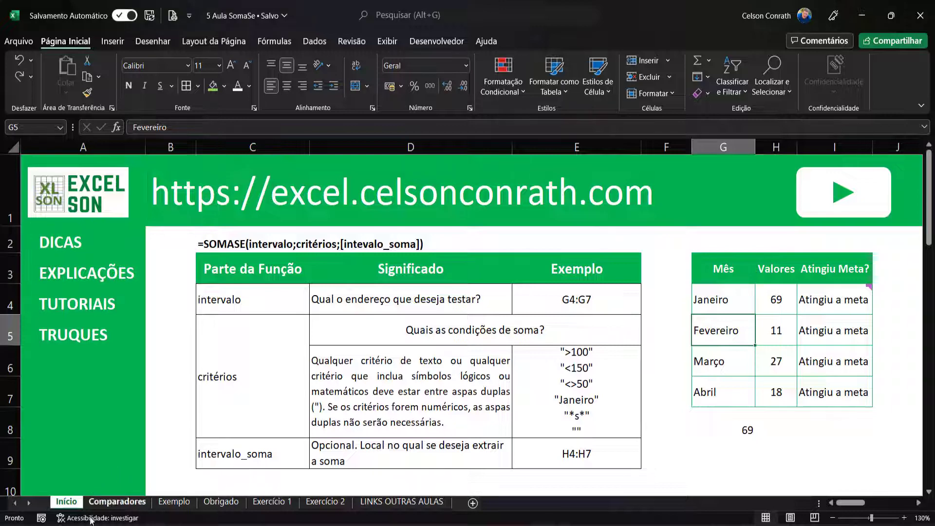
Review the & and ? entries and the "M?RI?" example in the wildcard table on the Comparadores sheet.
click(112, 503)
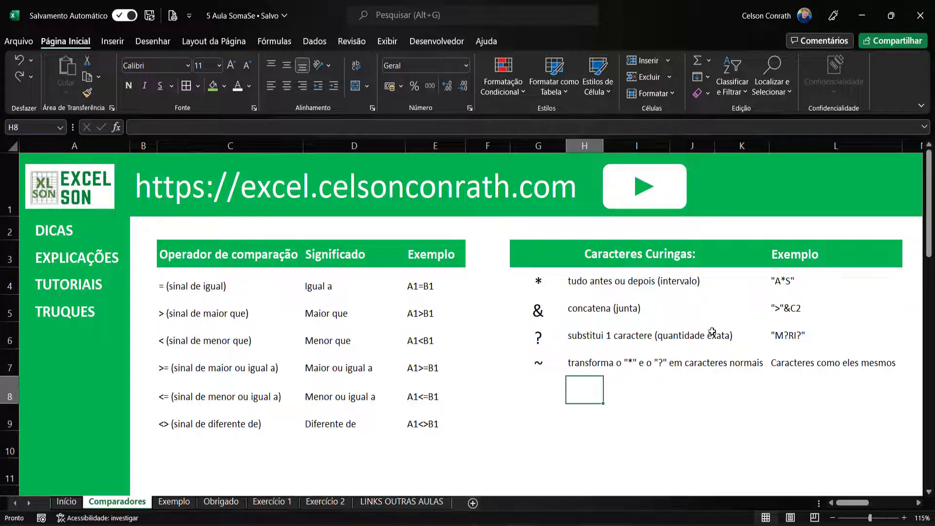
click(539, 310)
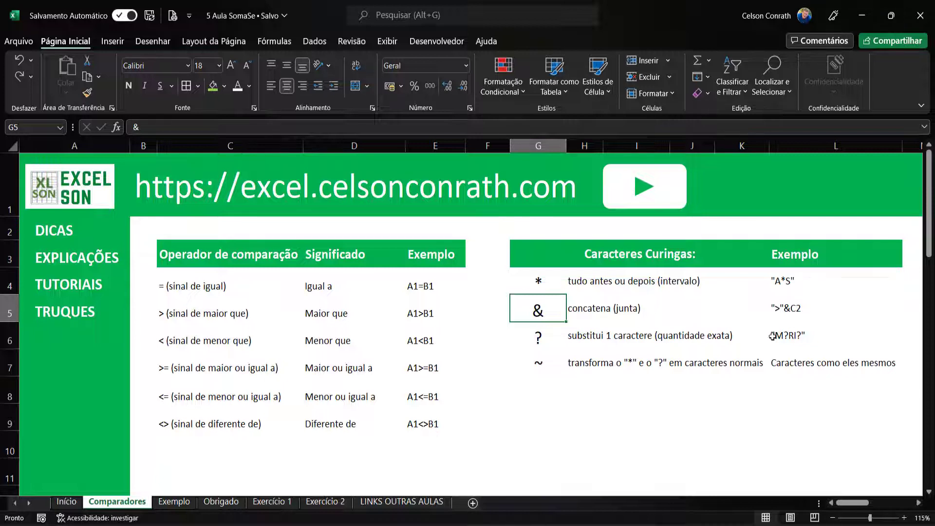
click(548, 336)
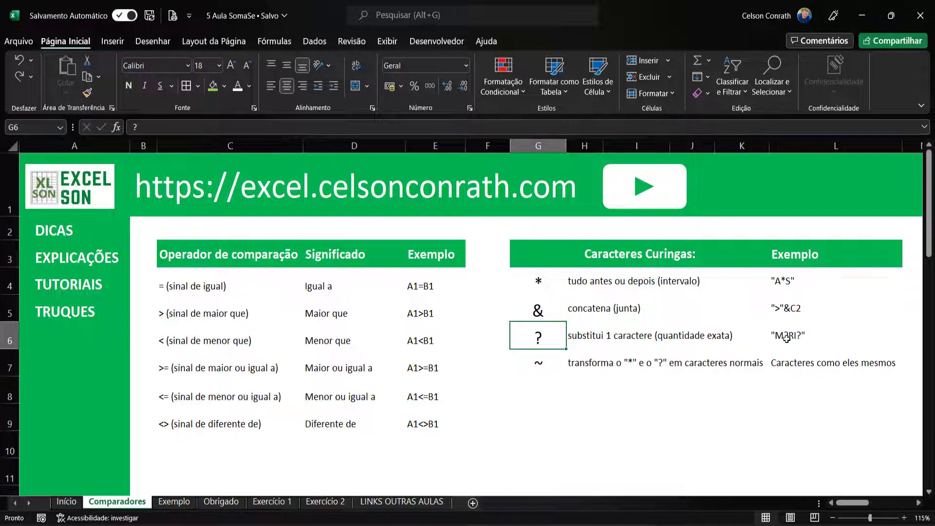
click(777, 337)
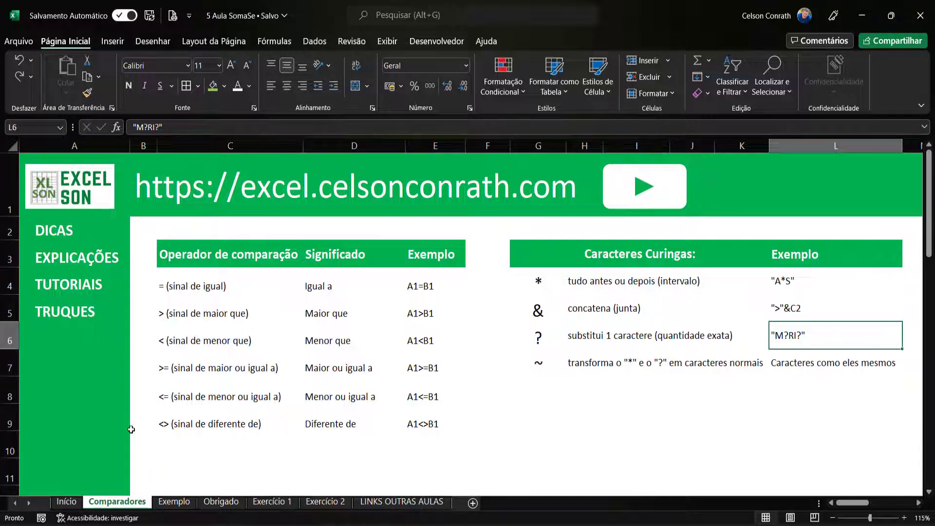
Inspect the formula in the first Atingiu Meta? cell, E4, on the Exemplo sheet.
click(181, 507)
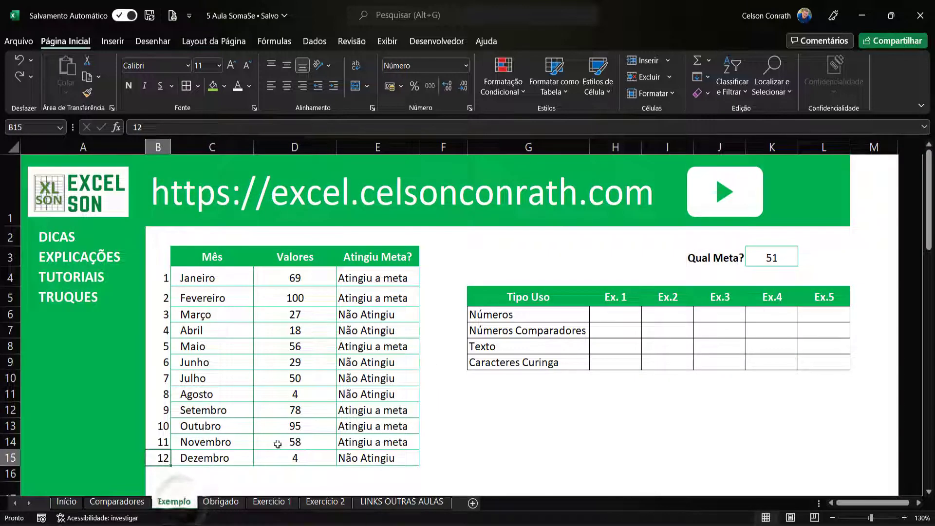
click(632, 315)
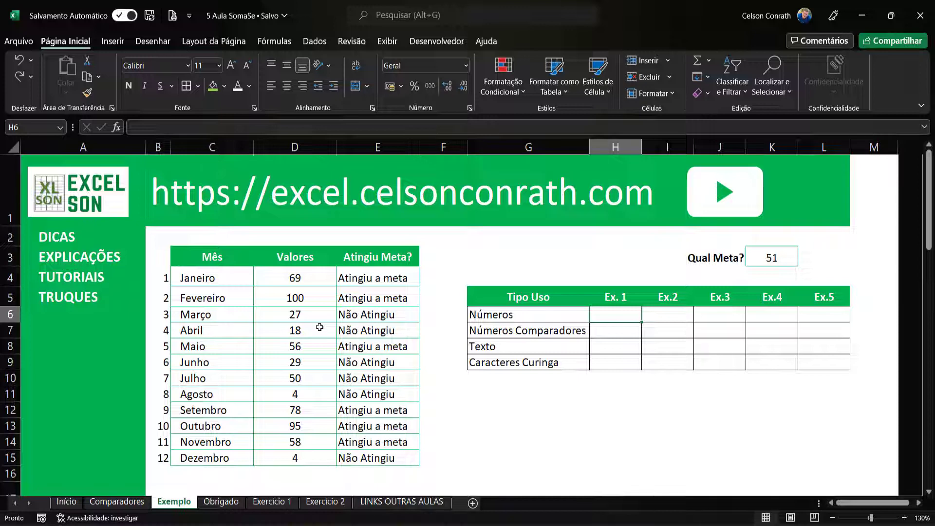
click(390, 281)
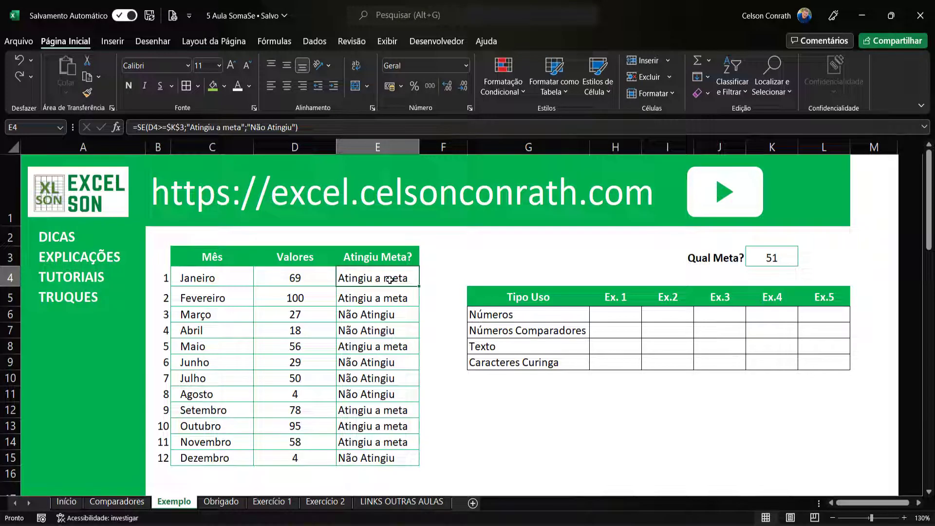
Look over the lesson links on the LINKS OUTRAS AULAS sheet, including the Função SE link in D7.
click(410, 497)
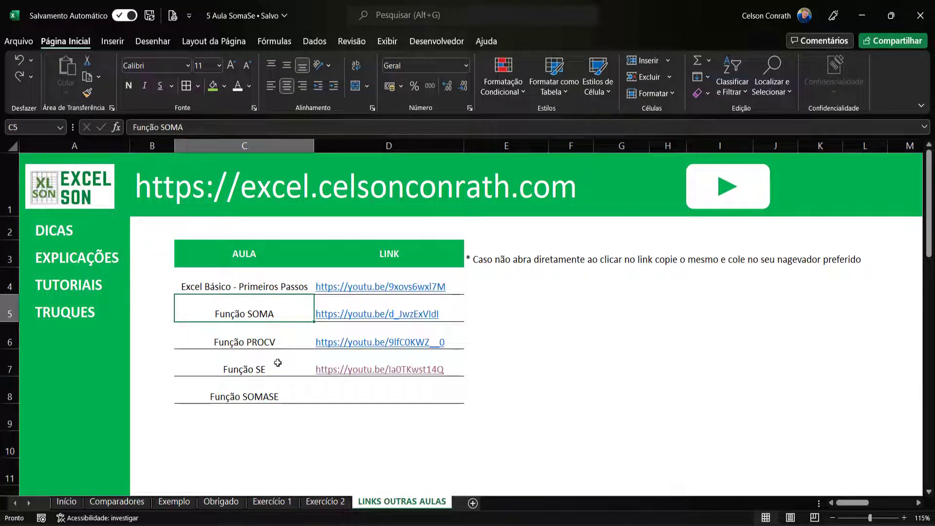
right_click(378, 370)
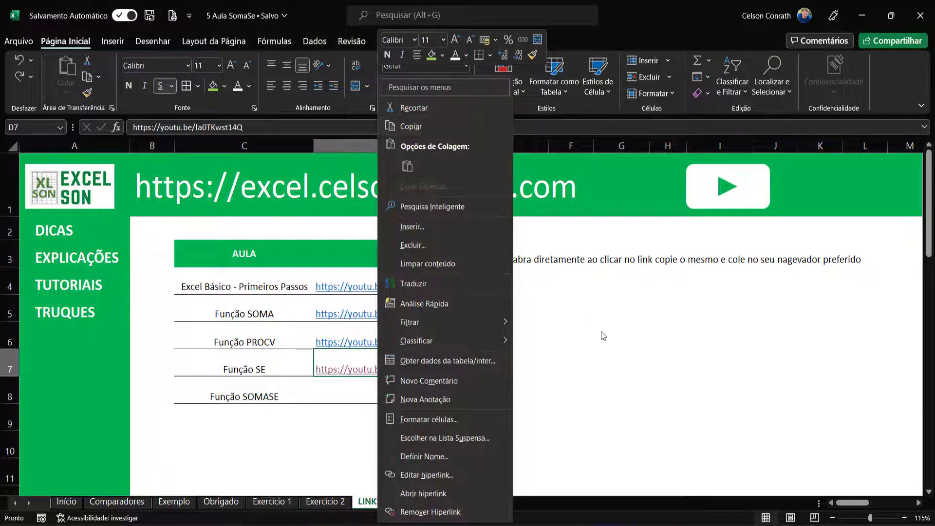
click(671, 427)
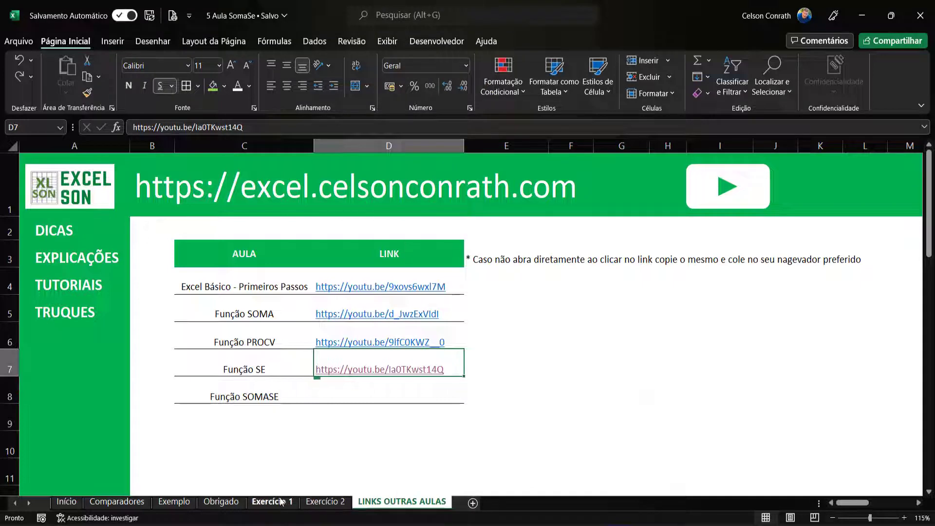
click(171, 502)
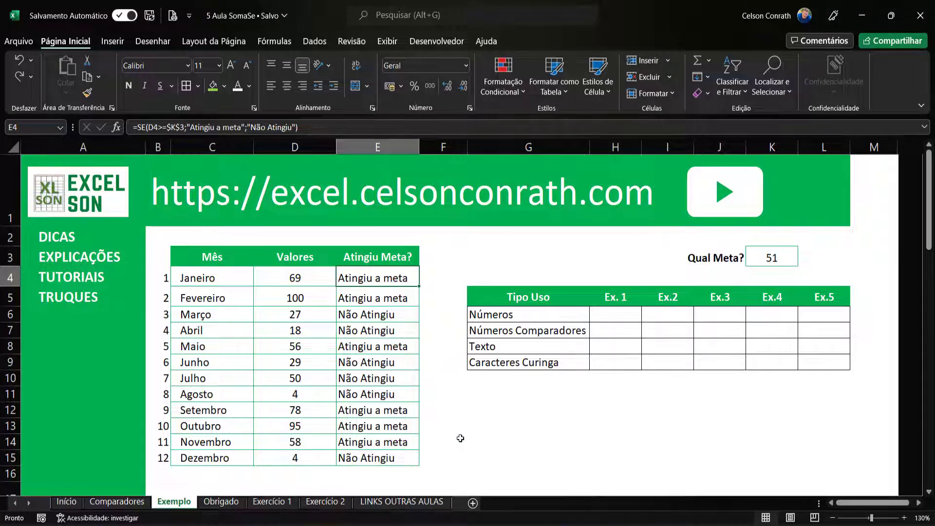
click(401, 501)
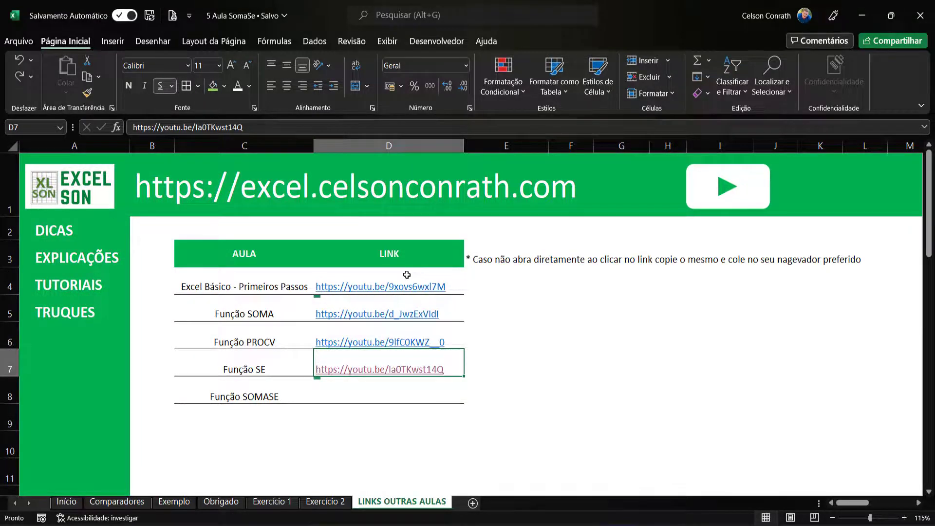
click(392, 443)
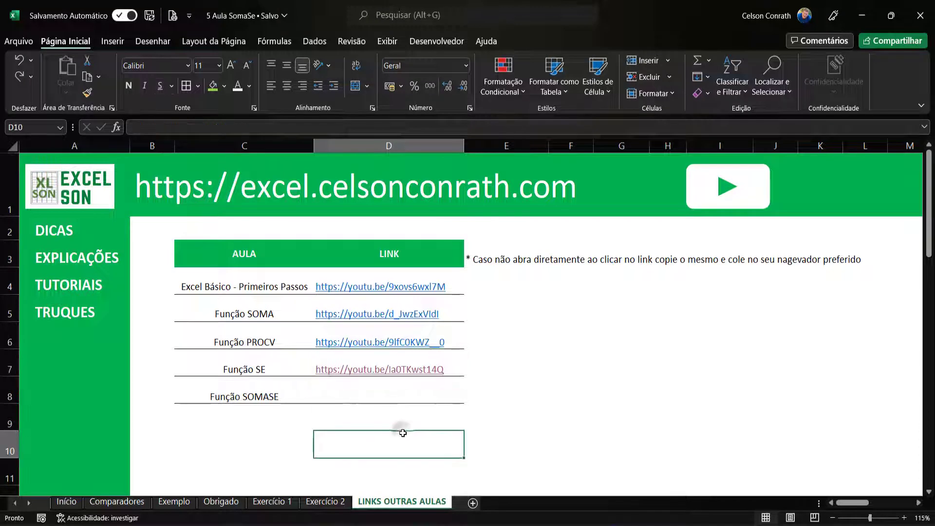
scroll(392, 447, down, 2)
click(387, 430)
scroll(387, 430, up, 2)
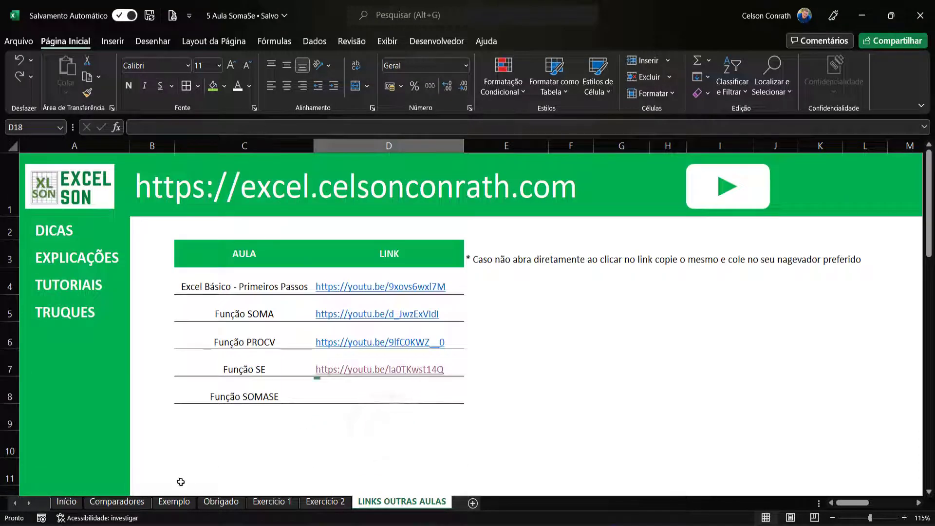
On the Exemplo sheet, enter =SOMASE(D4:D15;K3;D4:D15) in H6, the Ex. 1 cell of the Números row.
click(174, 501)
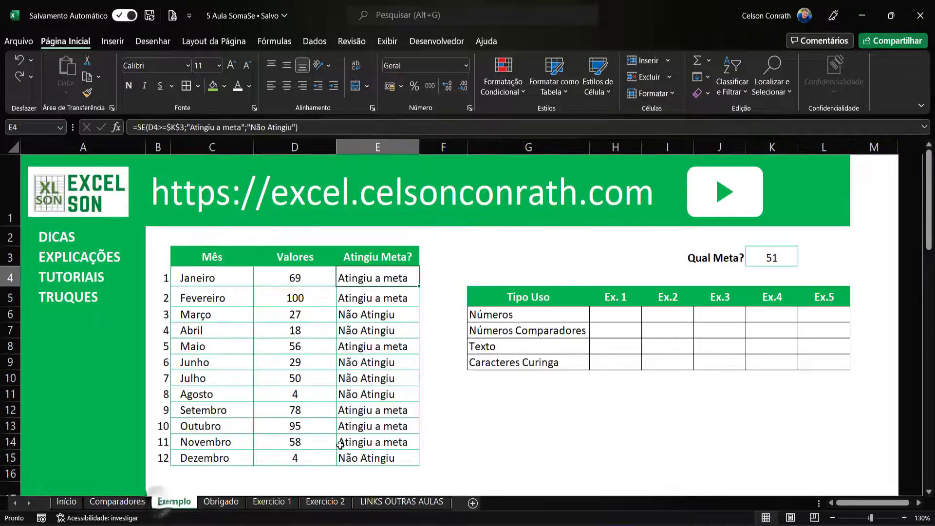
click(611, 317)
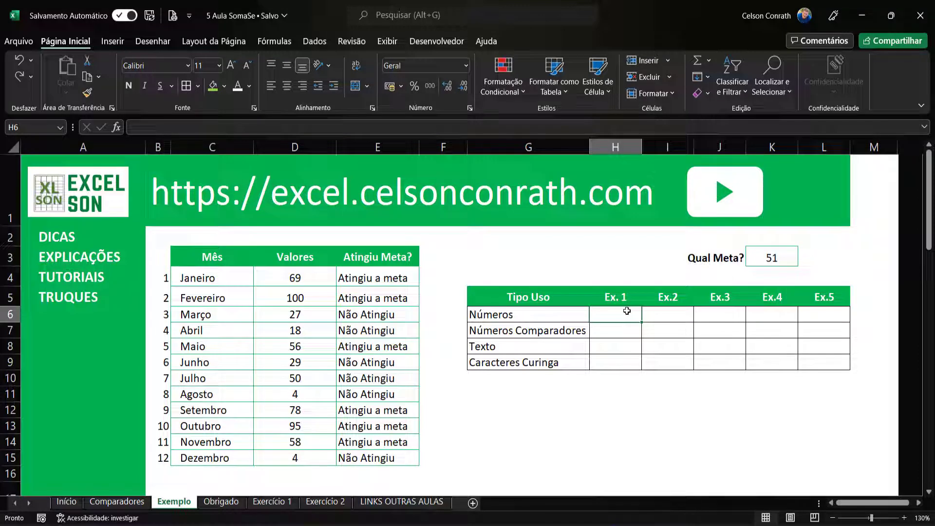
text(=s)
key(BackSpace)
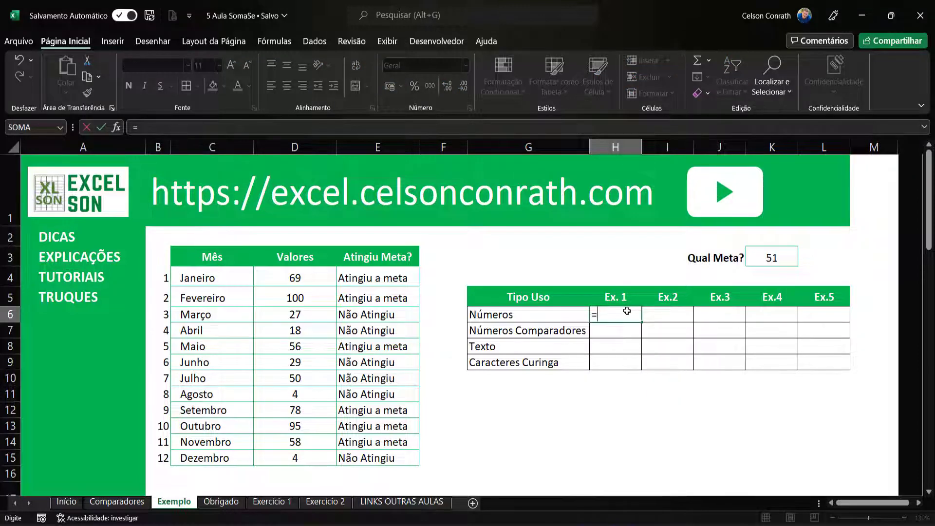
text(somase)
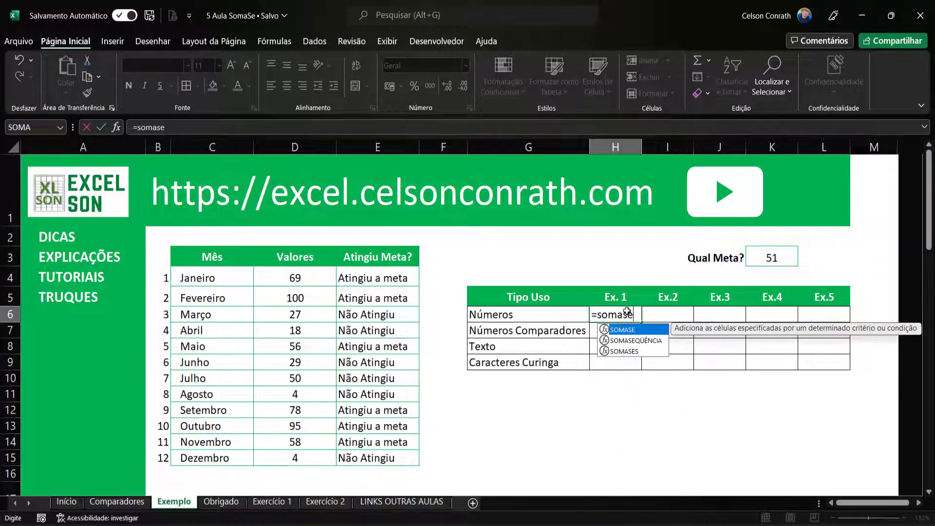
text(()
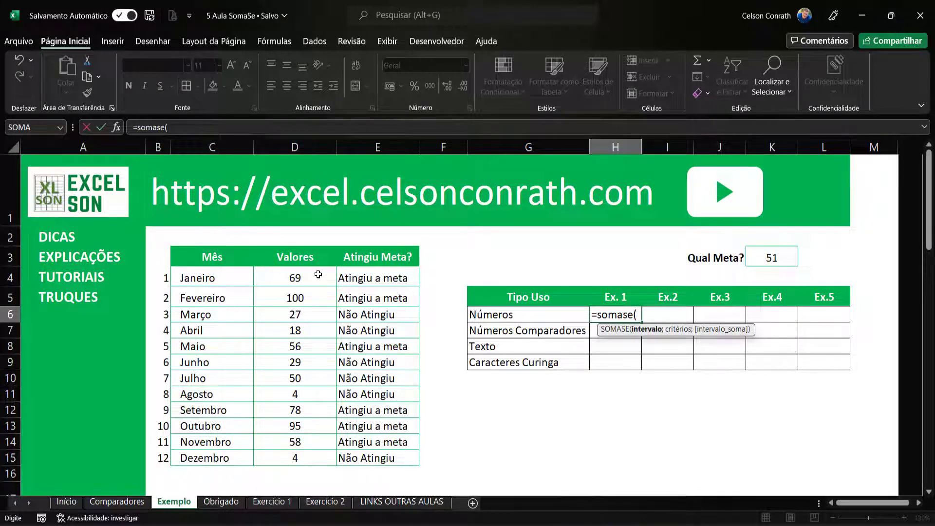
drag(318, 272, 308, 455)
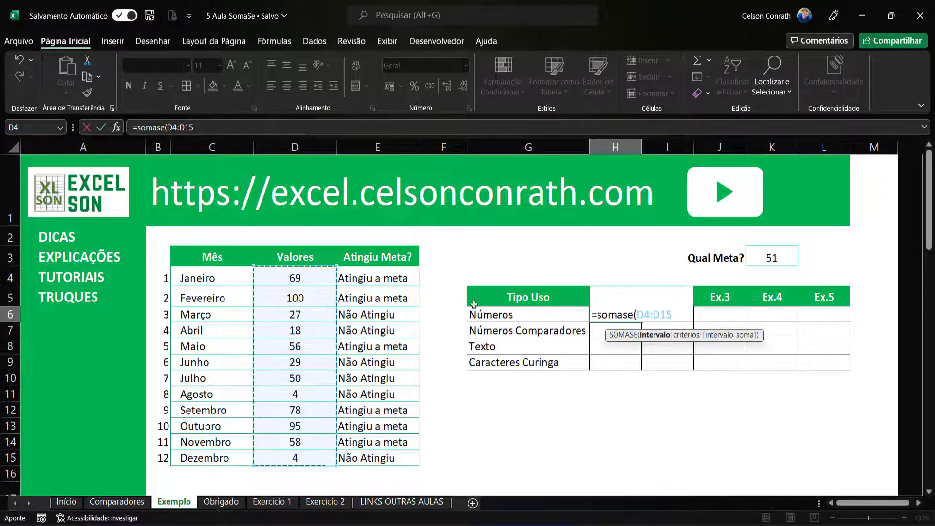
text(;)
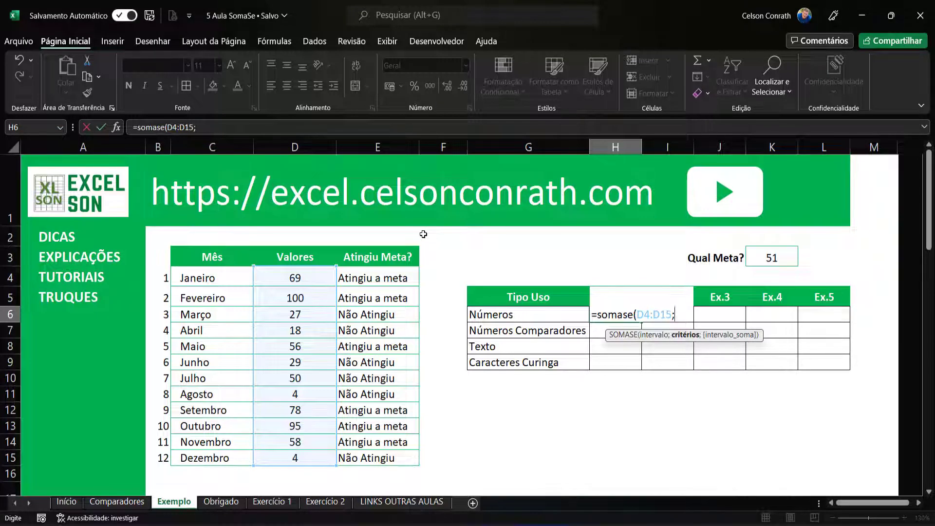
click(763, 257)
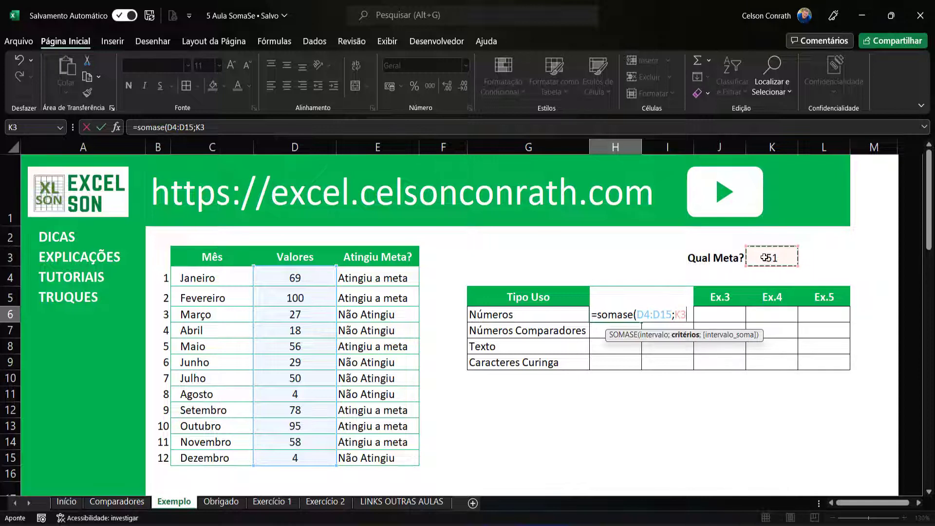
text(;)
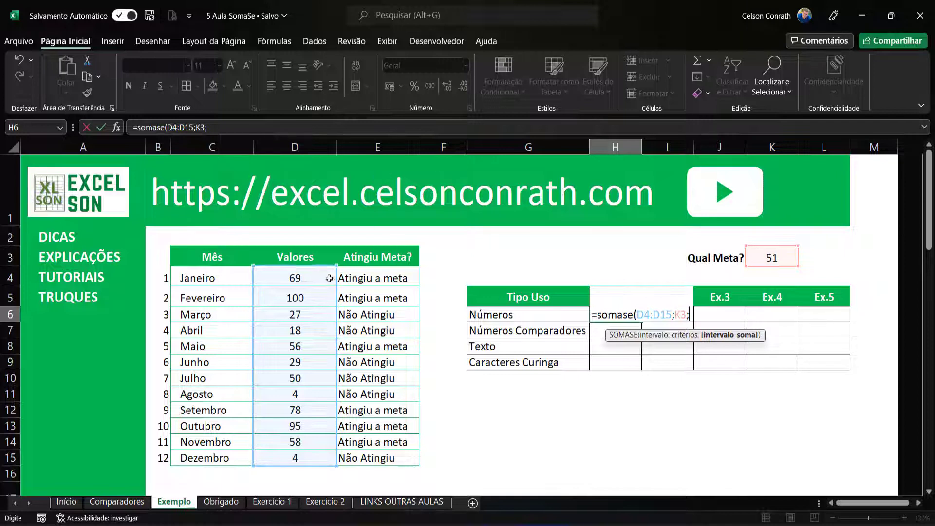
click(299, 278)
drag(300, 277, 297, 458)
text())
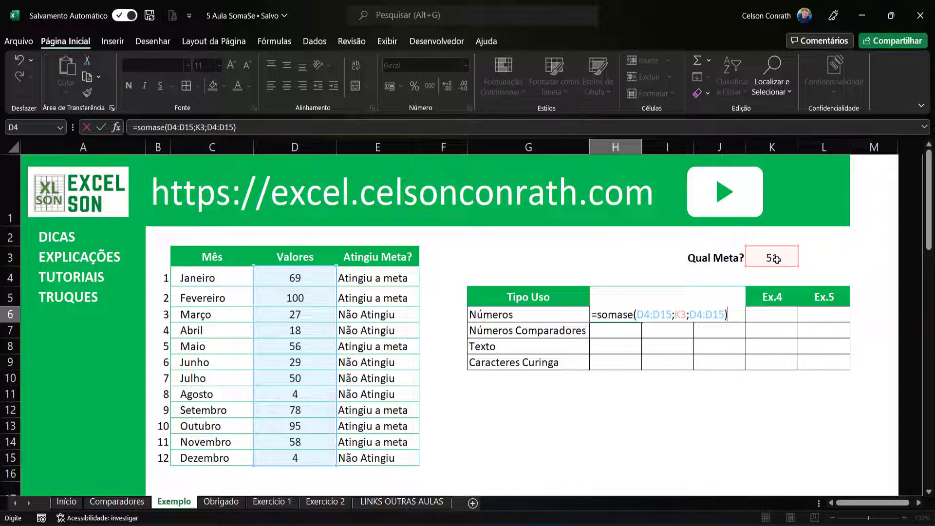
key(Return)
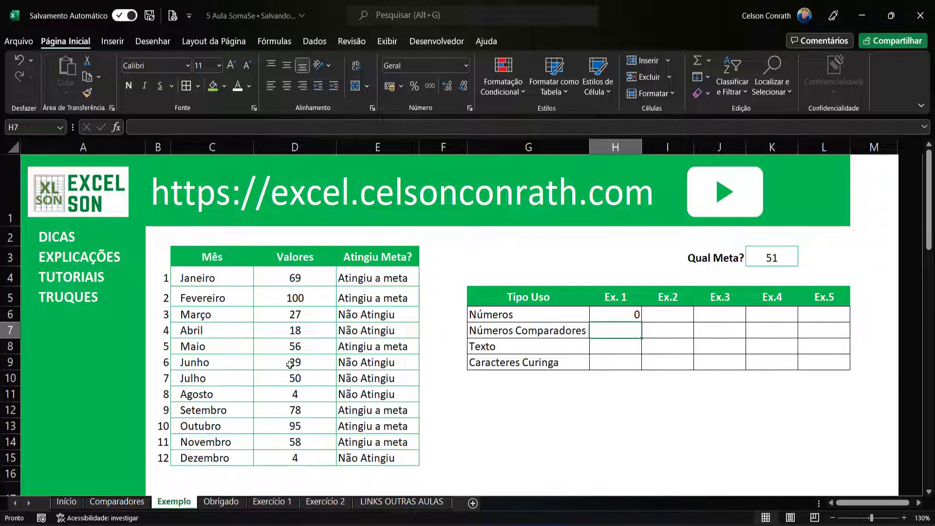
Set Fevereiro's value in D5 to 51 so that it matches the goal in K3.
click(295, 302)
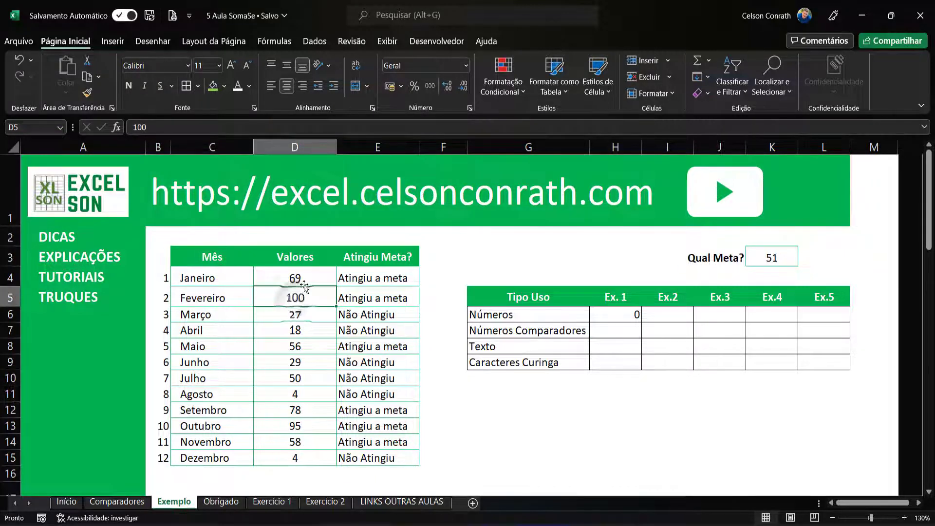
text(50)
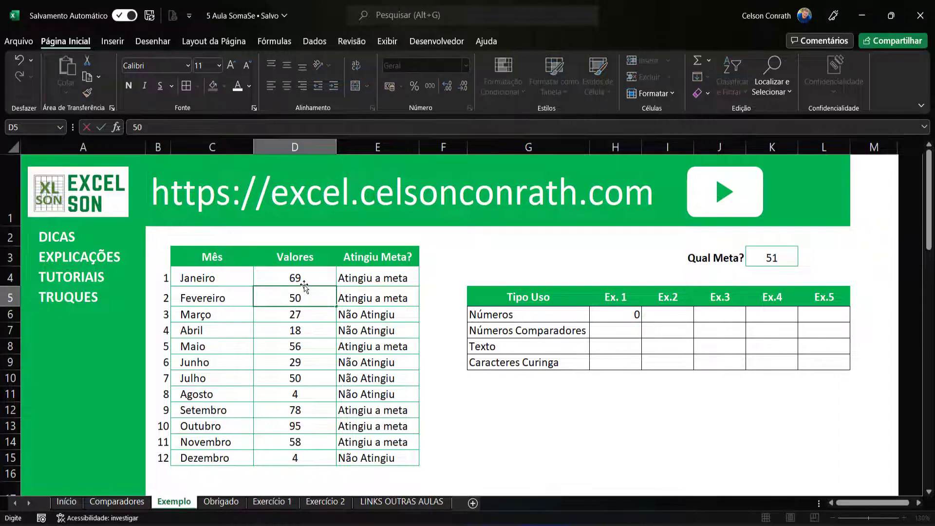
key(BackSpace)
text(1)
key(Return)
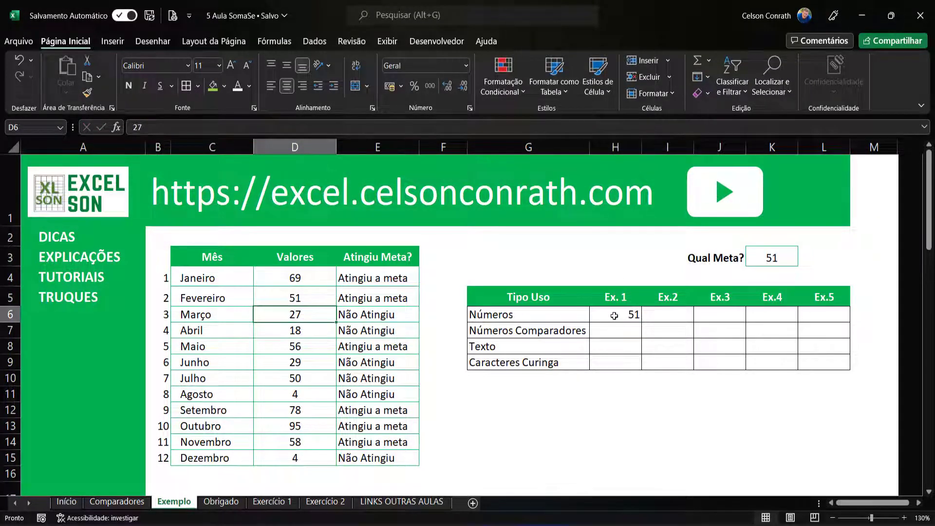
Replace Março's value in D6 with 51 to test the SOMASE formula, and undo that change.
text(51)
key(Return)
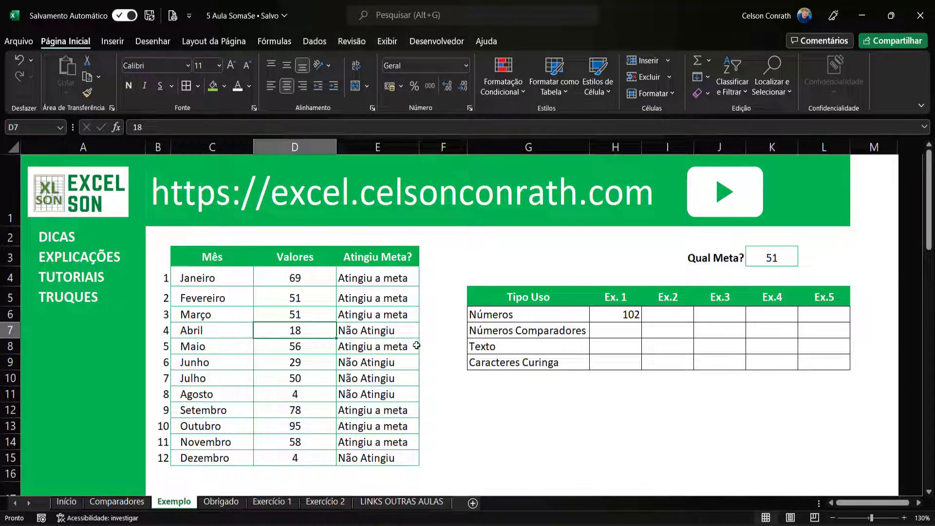
key(ctrl+z)
key(Up)
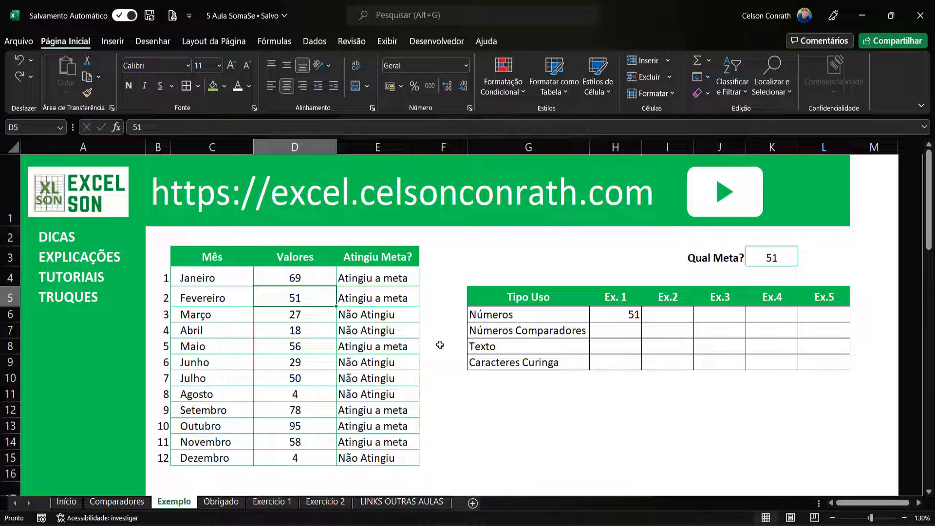
Enter =SOMASE(D4:D15;95;D4:D15) in I6, the Ex.2 cell of the Números row, with 95 as a fixed criterion.
click(681, 318)
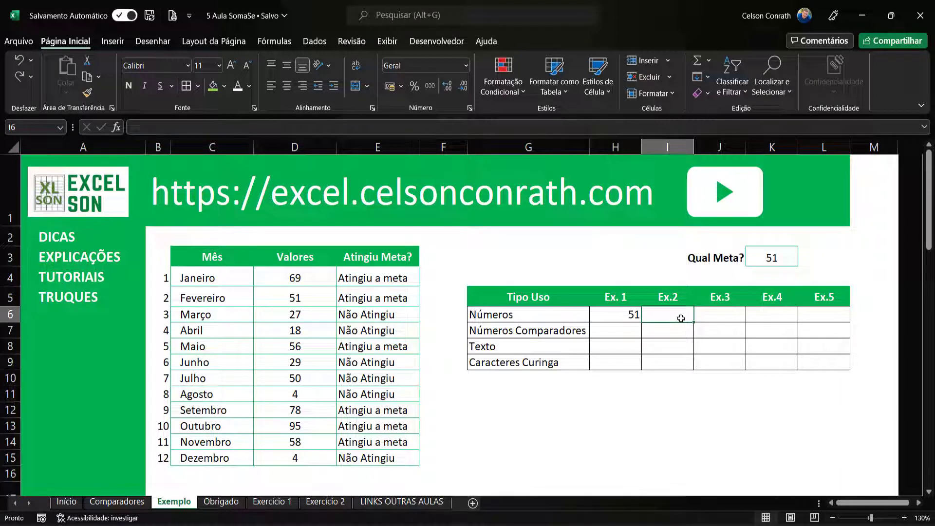
text(=som)
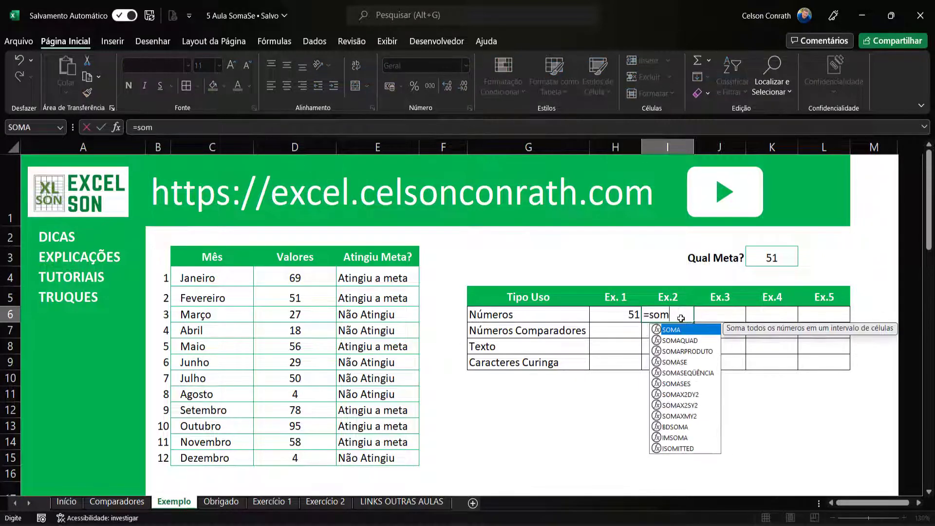
text(ase()
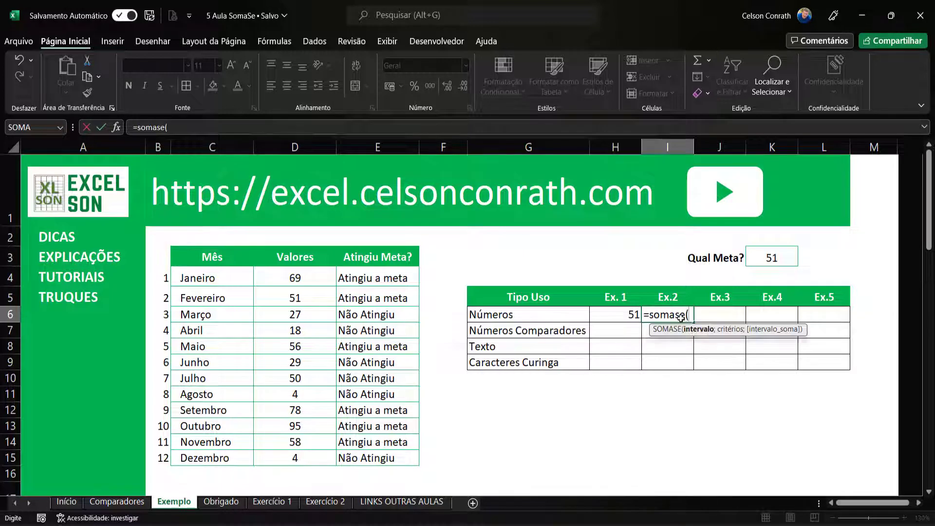
drag(280, 278, 317, 457)
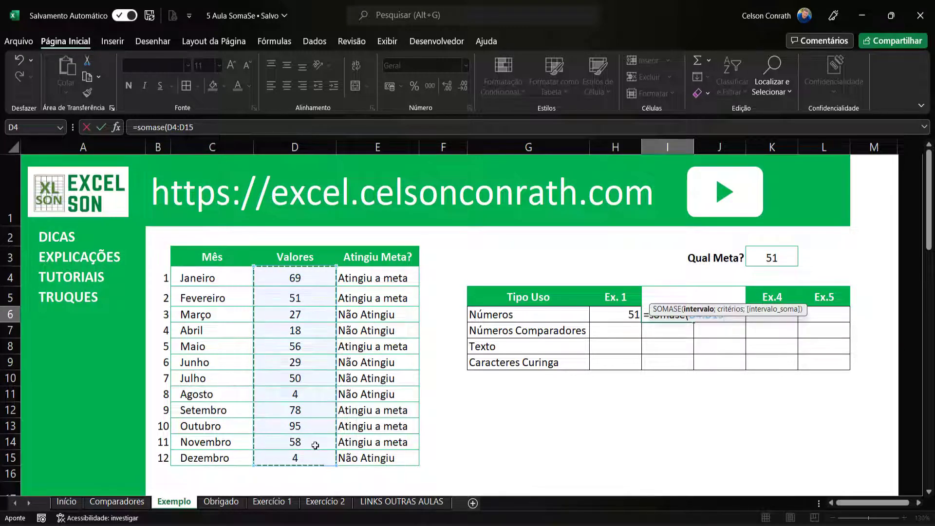
drag(653, 309, 673, 345)
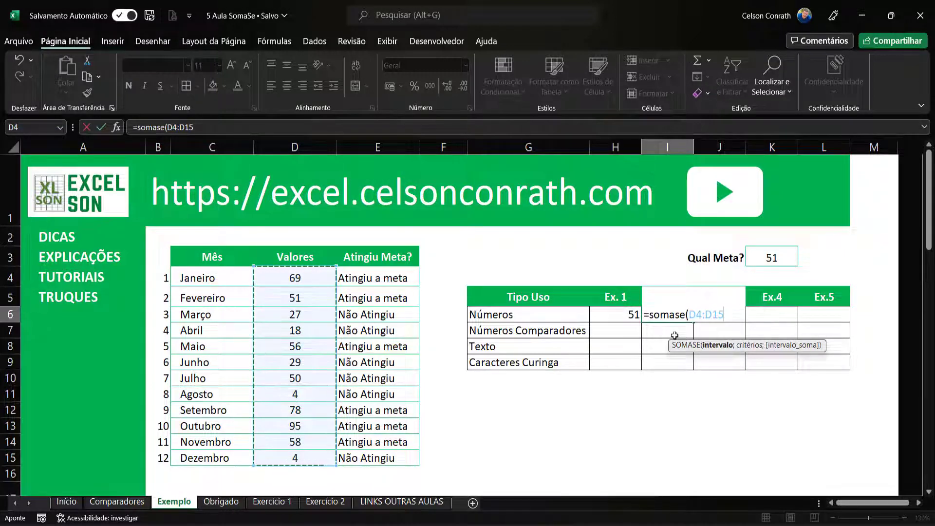
text(;)
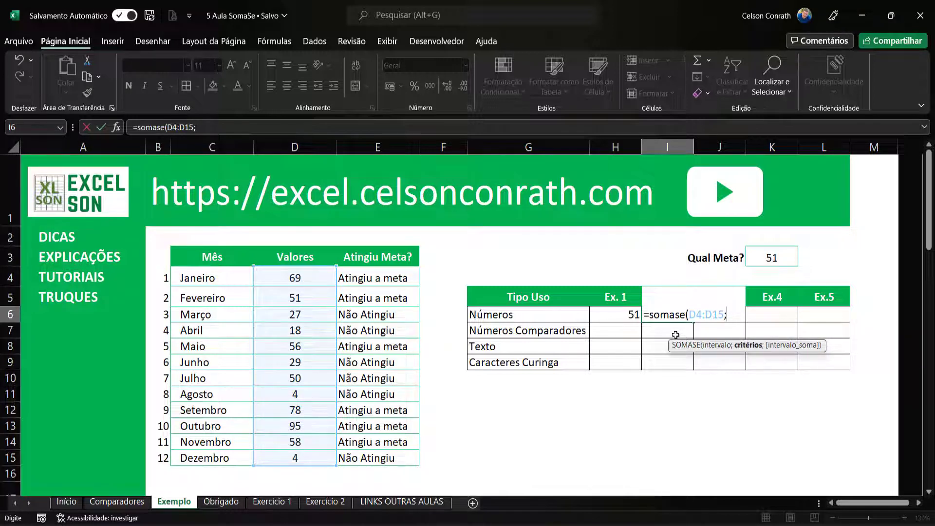
text(95;)
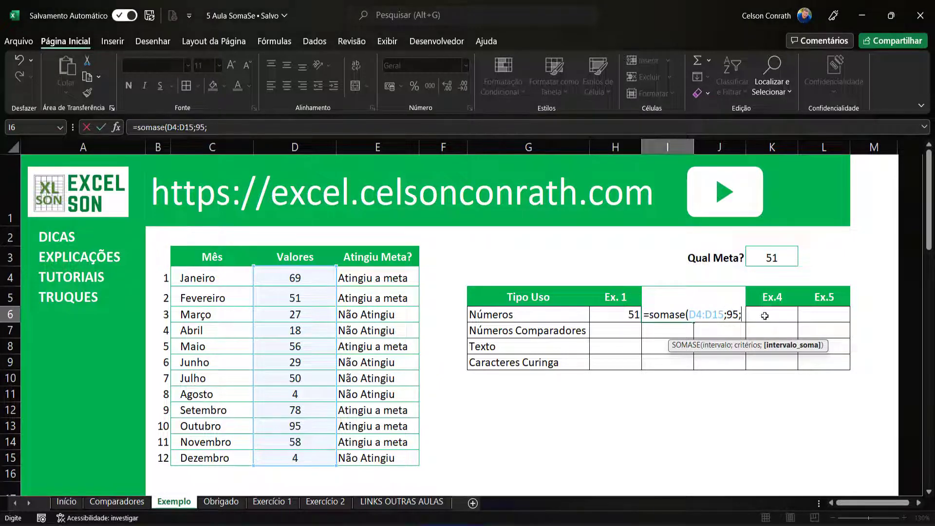
drag(312, 278, 311, 452)
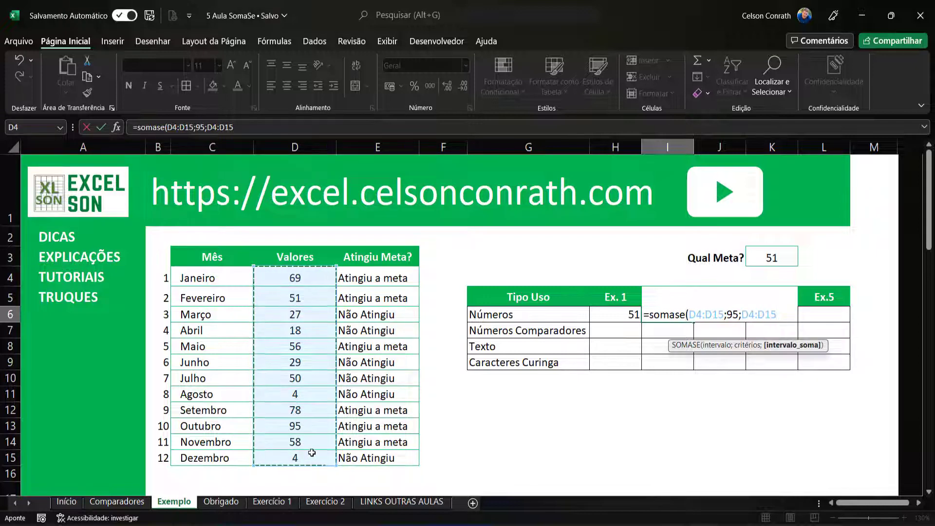
text())
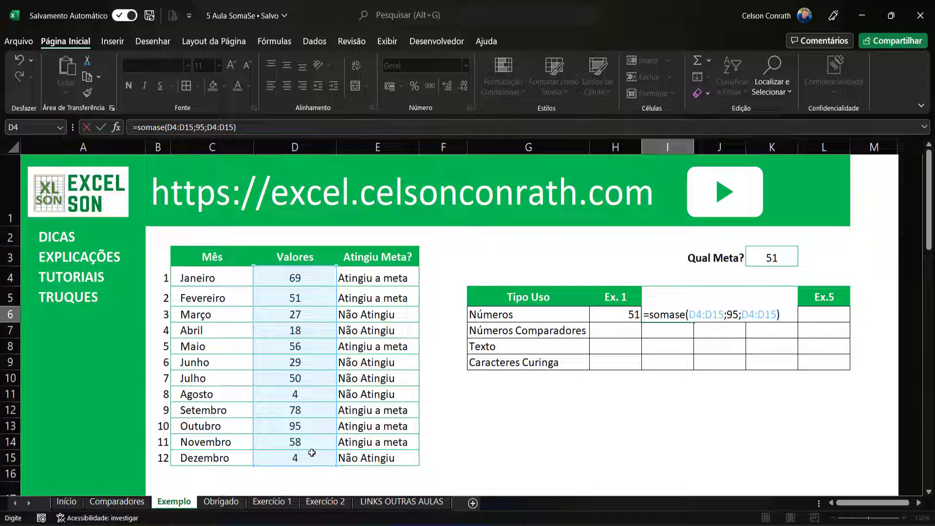
key(Return)
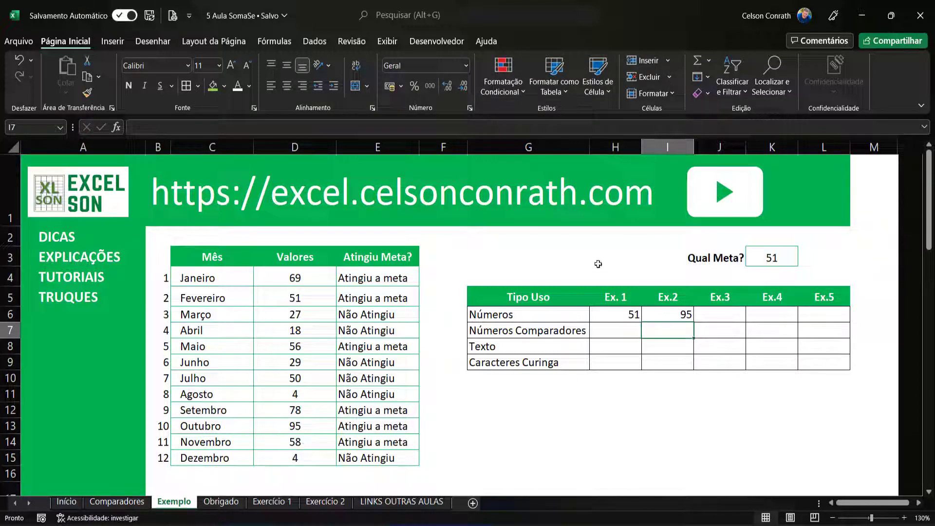
Compare the fixed-number criterion in I6's formula with the cell-reference criterion in H6's formula.
click(677, 313)
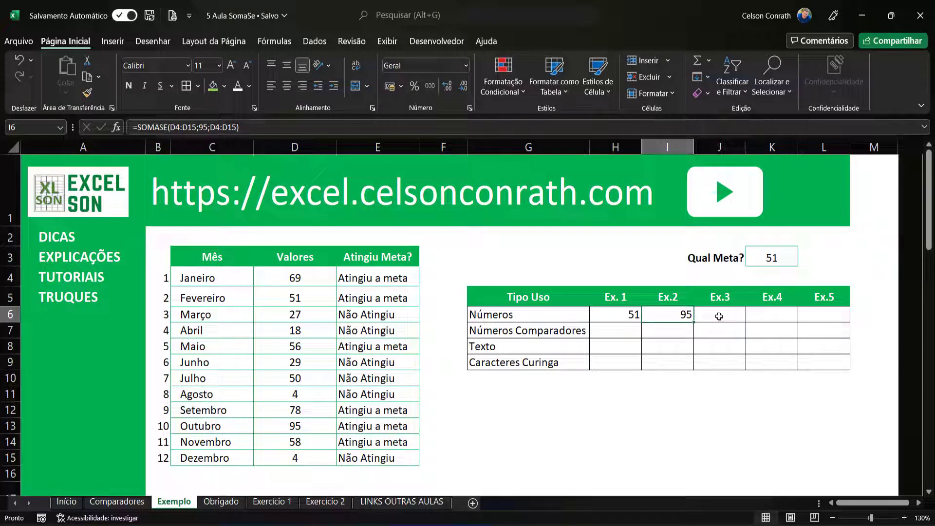
click(625, 314)
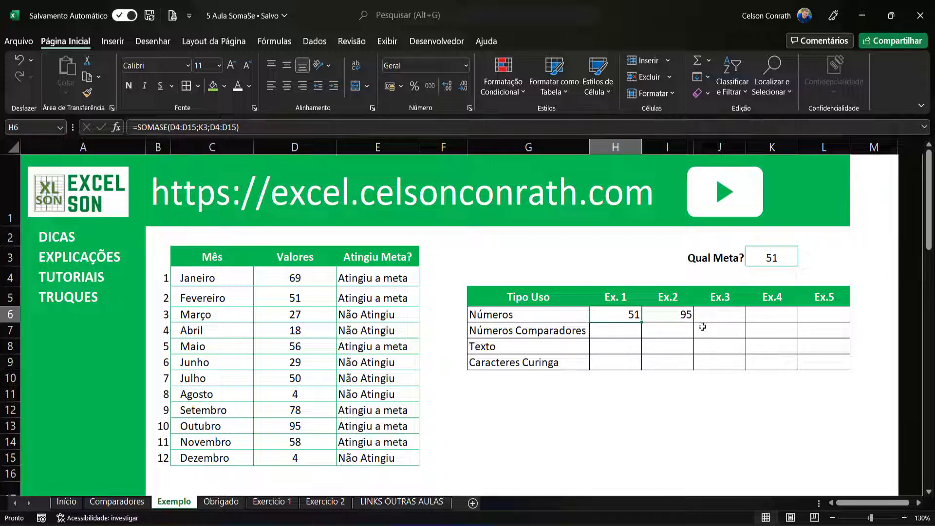
click(622, 331)
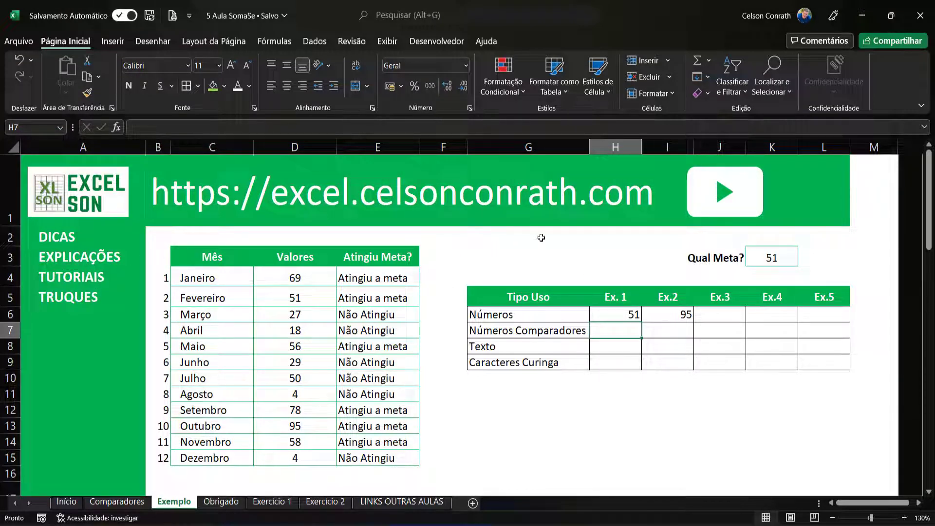
Enter =SOMASE(B4:B15;9;D4:D15) in J6, the Ex.3 cell of the Números row, matching month number 9.
click(728, 314)
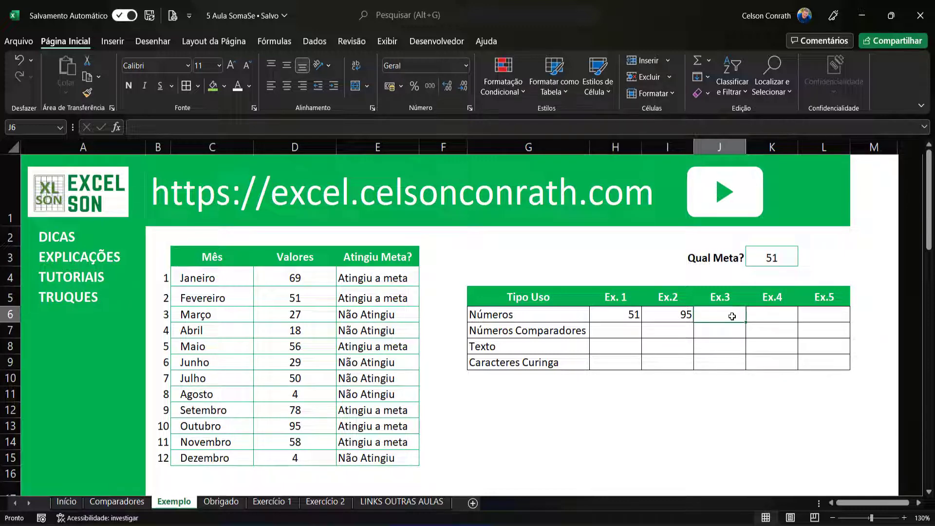
text(=somase)
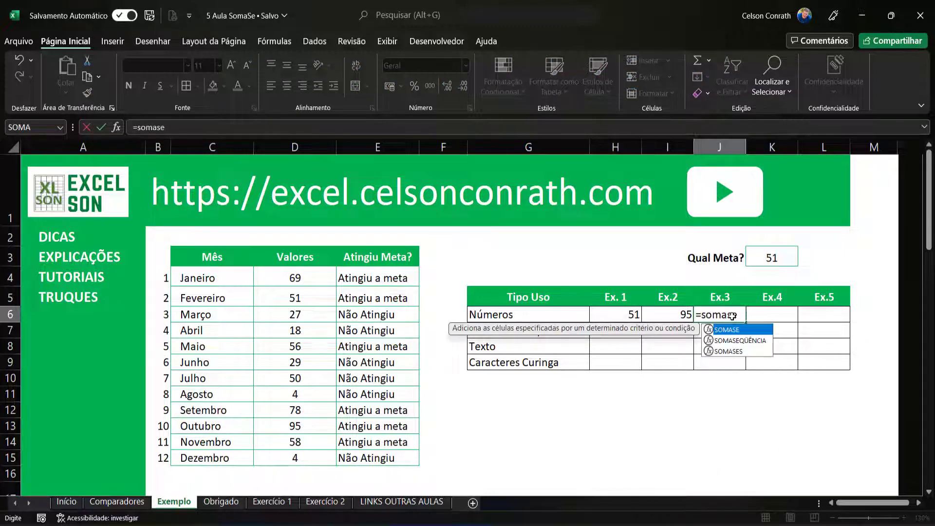
text(()
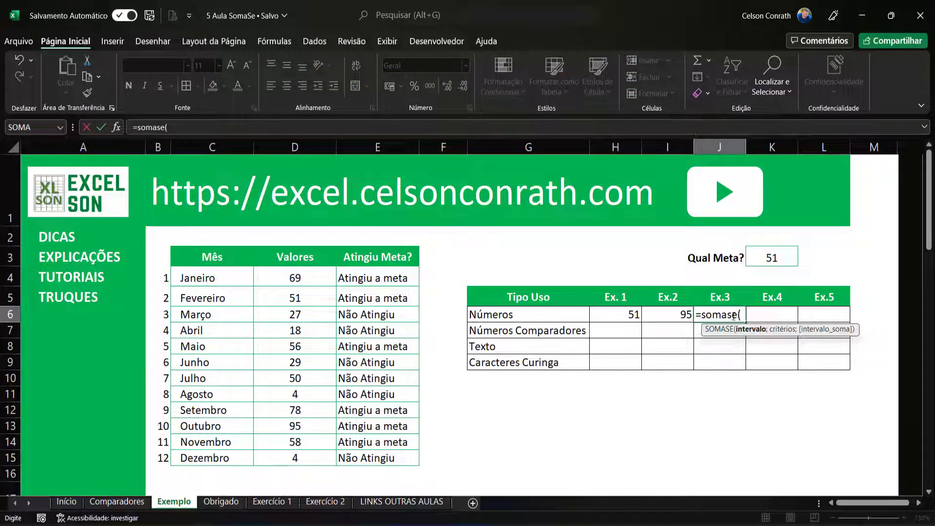
click(160, 278)
drag(161, 278, 161, 457)
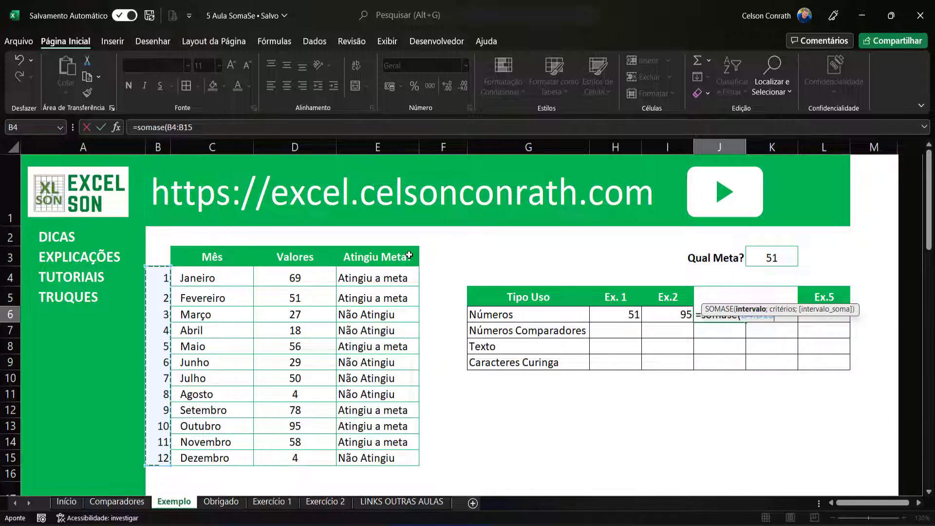
text(;)
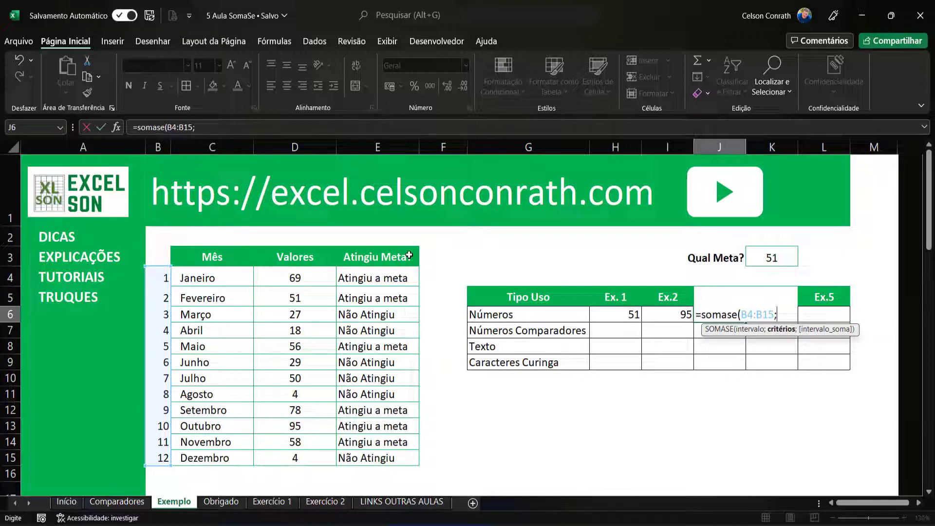
text(10)
key(BackSpace)
key(BackSpace)
text(9;)
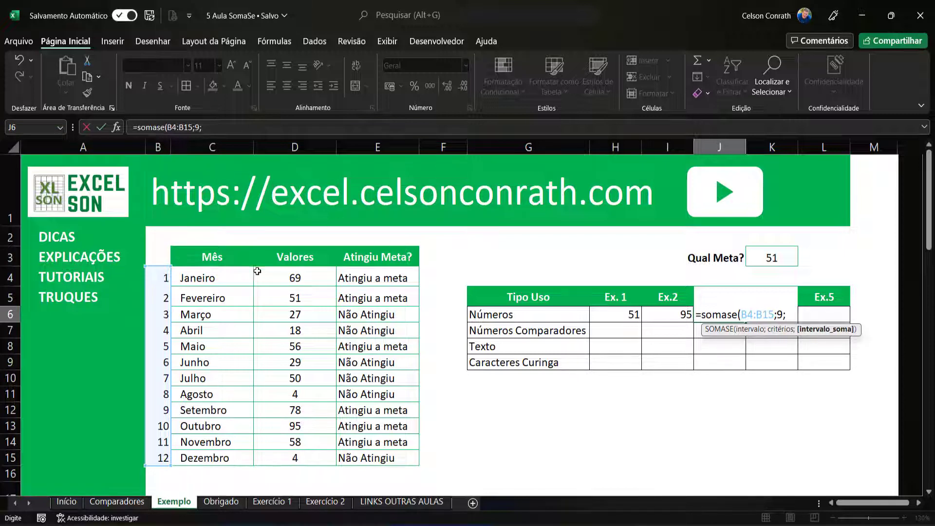
drag(292, 281, 298, 458)
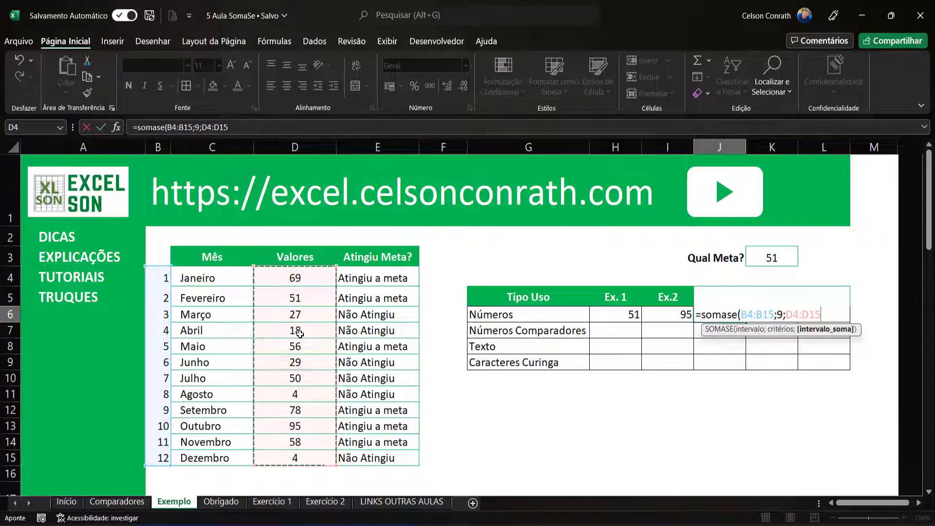
text())
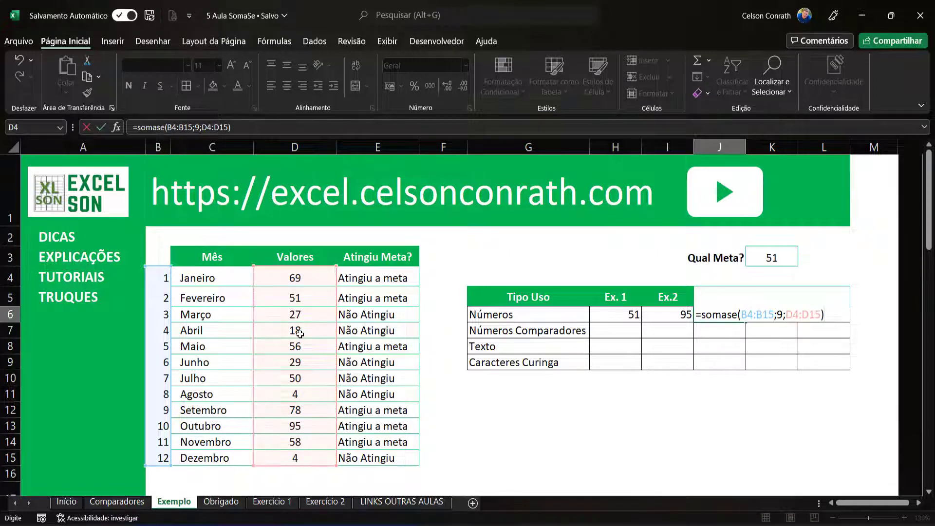
key(Return)
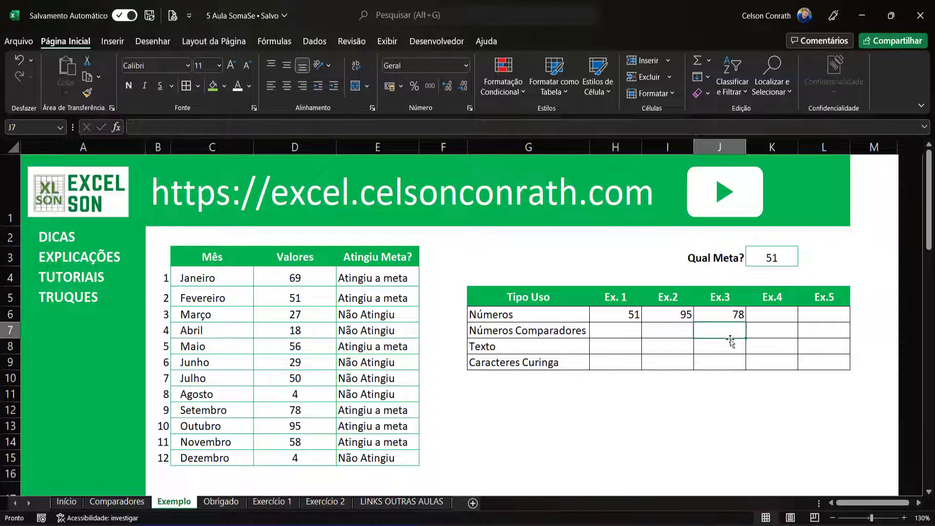
click(730, 314)
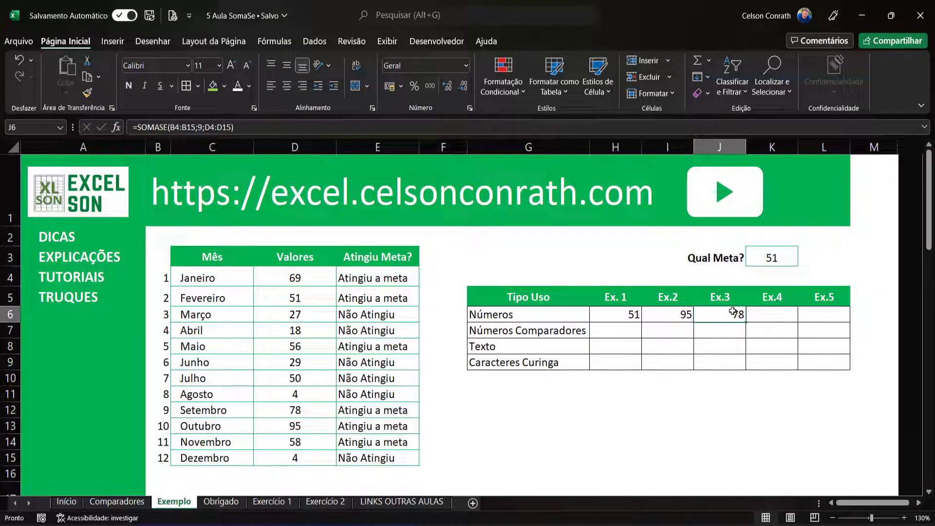
Enter =SOMASE(D4:D15;">=51";D4:D15) in H7, the Ex. 1 cell of the Números Comparadores row.
click(630, 332)
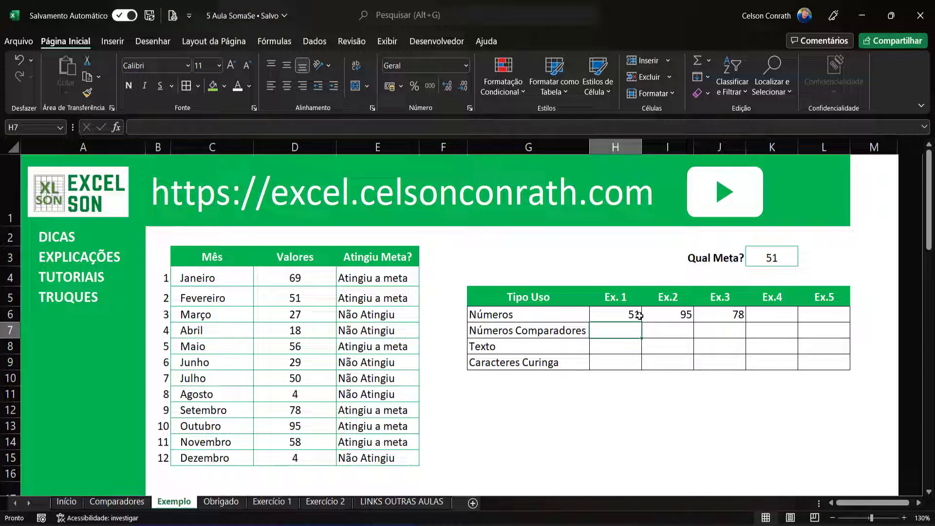
text(=)
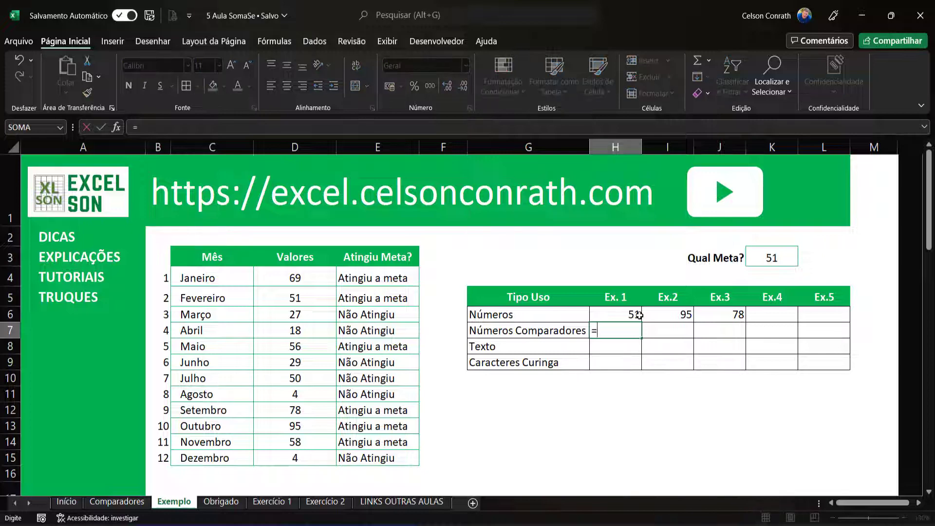
text(somase()
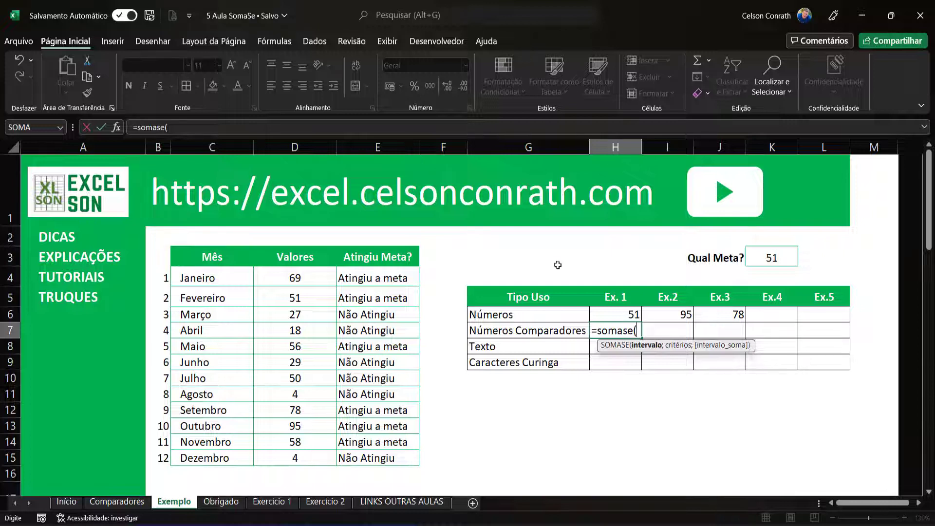
drag(317, 280, 261, 459)
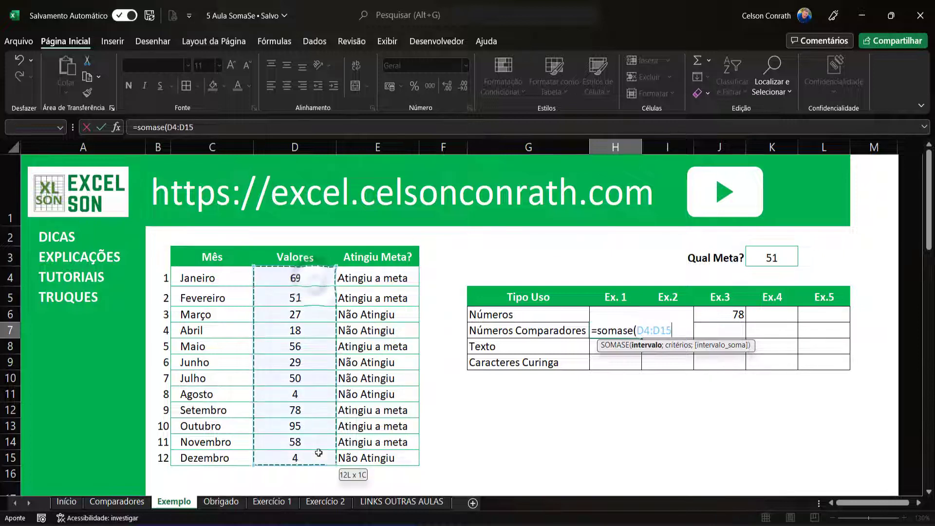
text(;">)
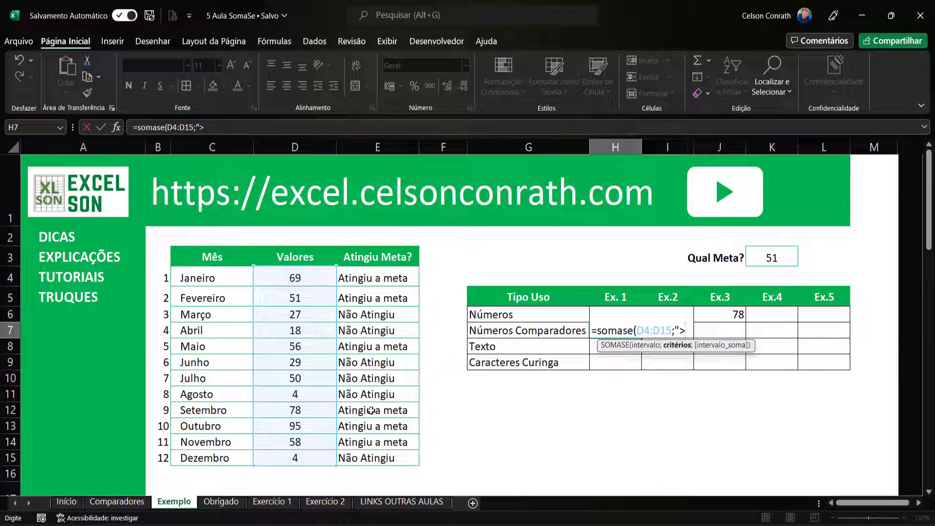
text(51";)
drag(317, 269, 302, 455)
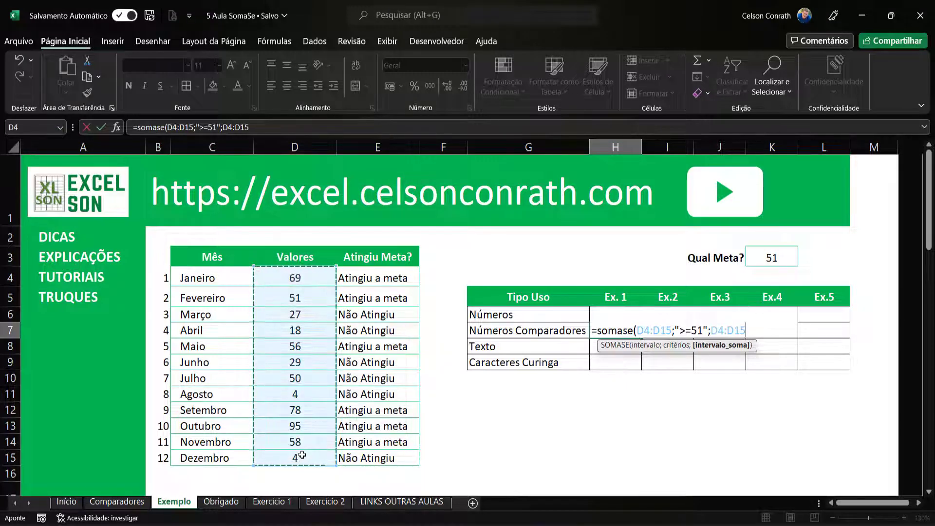
text())
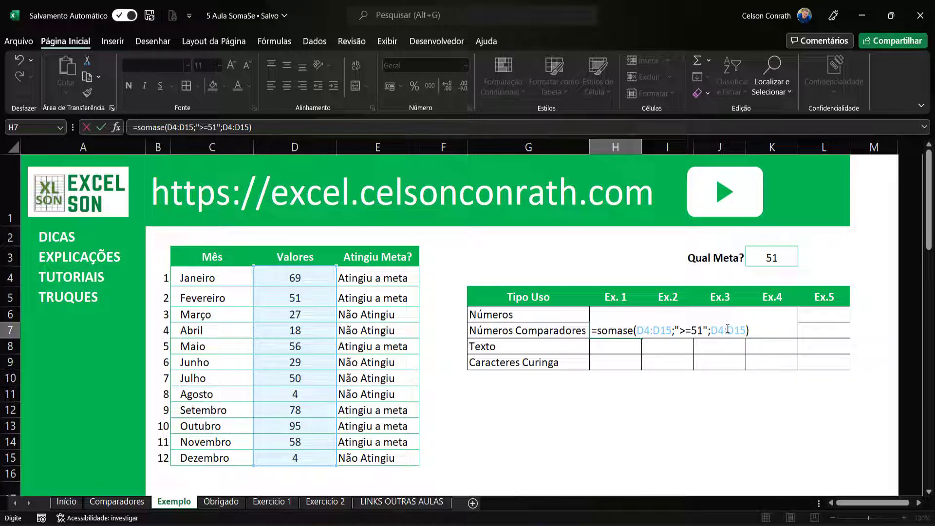
key(Return)
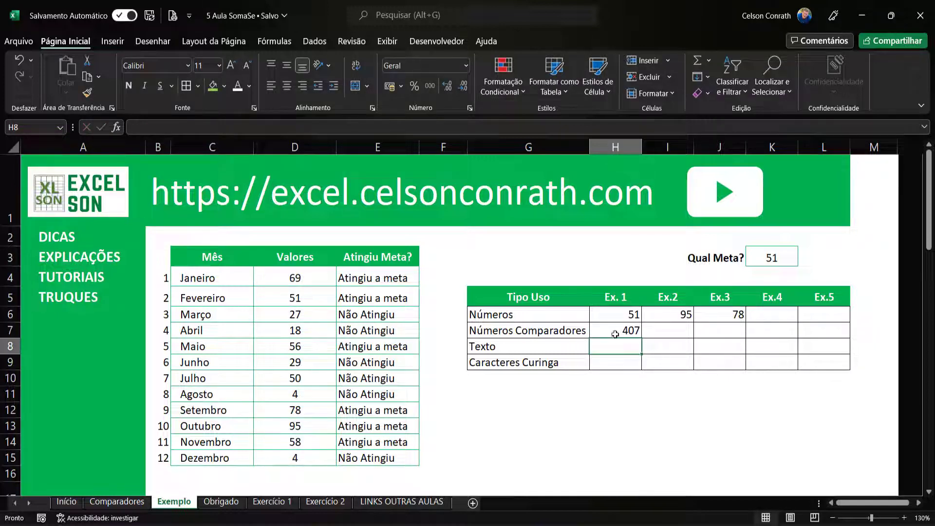
Check H7's result against the sum of the Valores cells that are at least 51, and review its formula.
drag(305, 275, 305, 295)
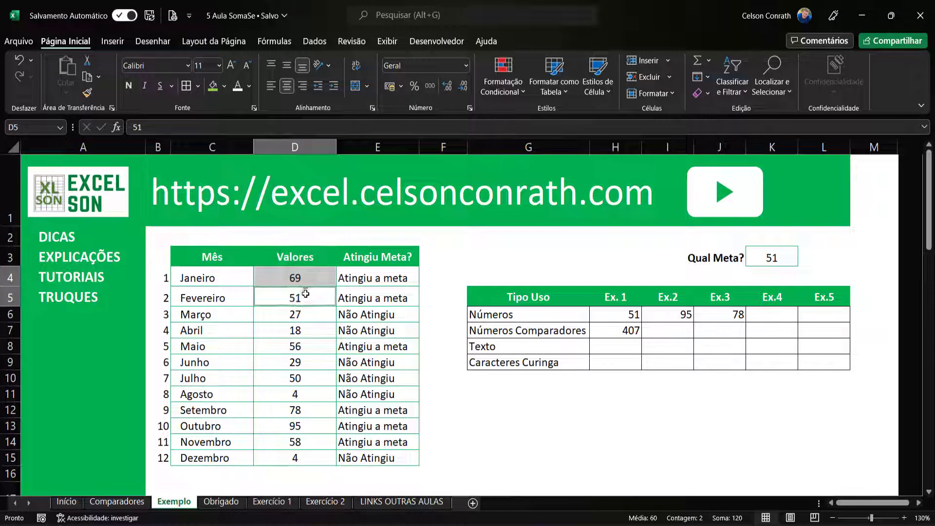
ctrl+click(303, 342)
drag(305, 411, 306, 446)
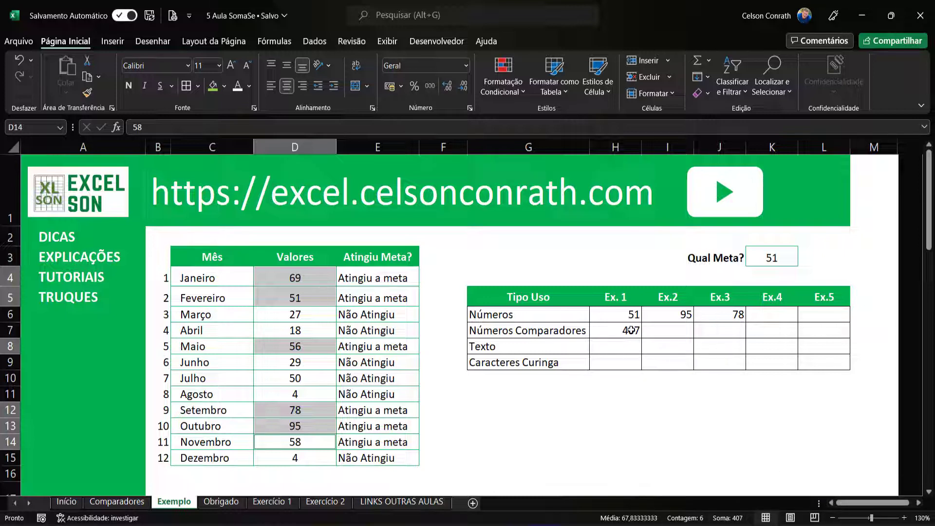
click(690, 469)
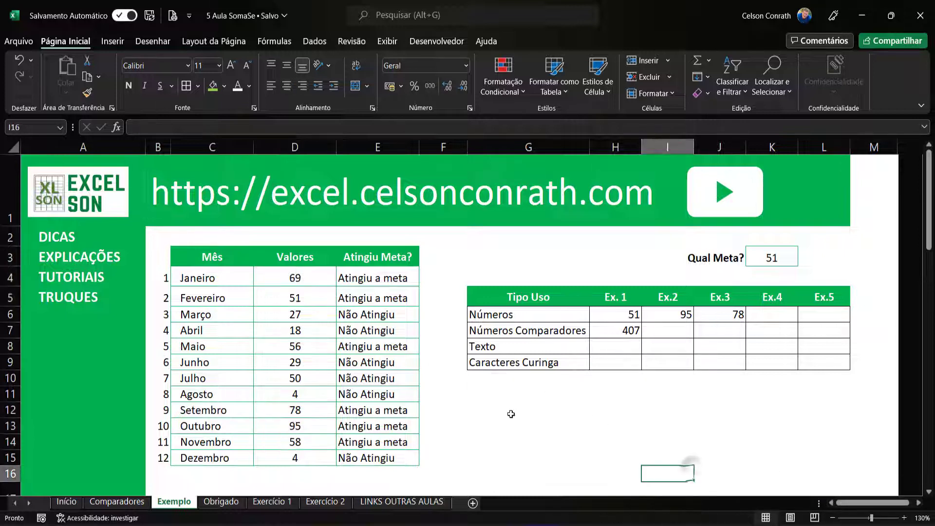
drag(295, 278, 297, 458)
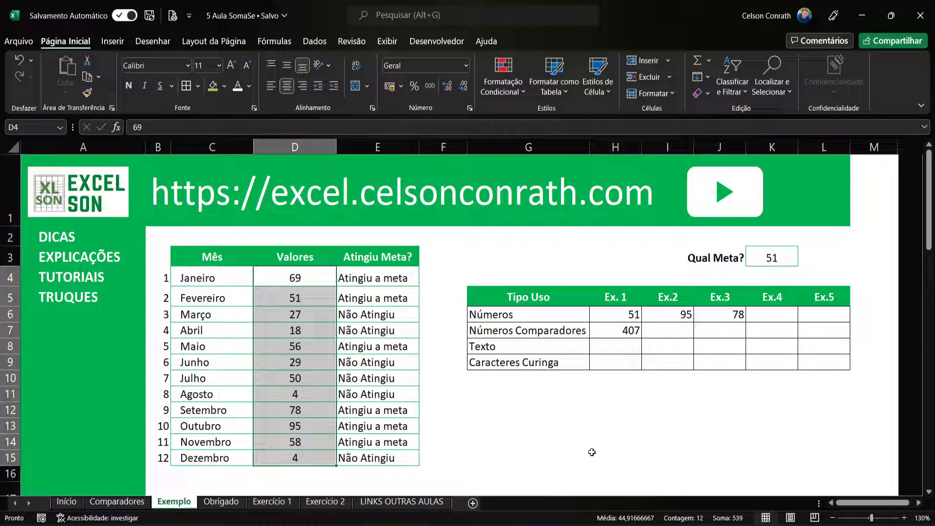
click(633, 330)
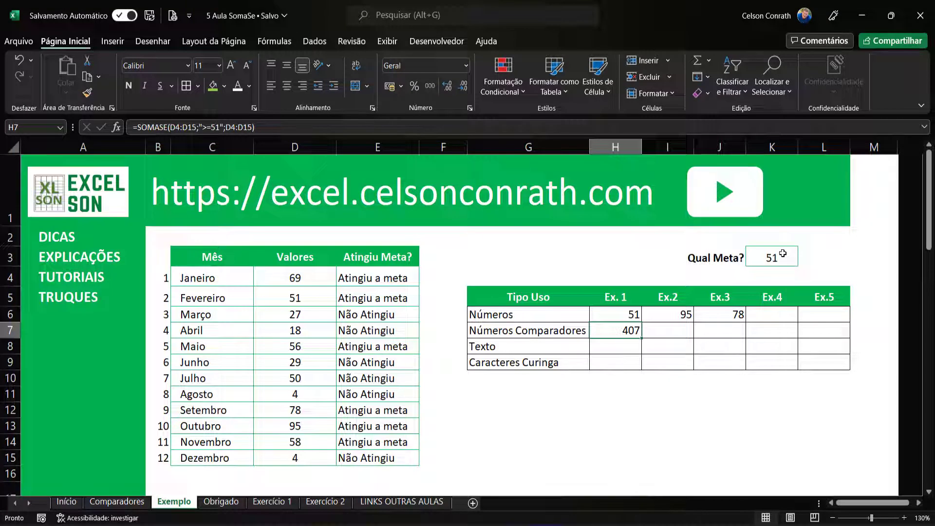
Enter =SOMASE(D4:D15;">="&K3;D4:D15) in I7, the Ex.2 cell of the Números Comparadores row, joining the operator to the goal cell.
click(659, 329)
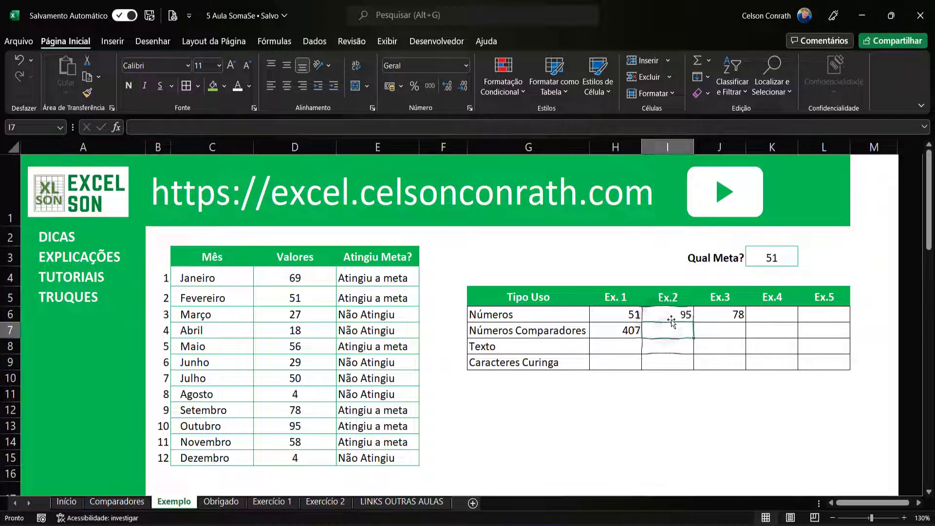
text(=so)
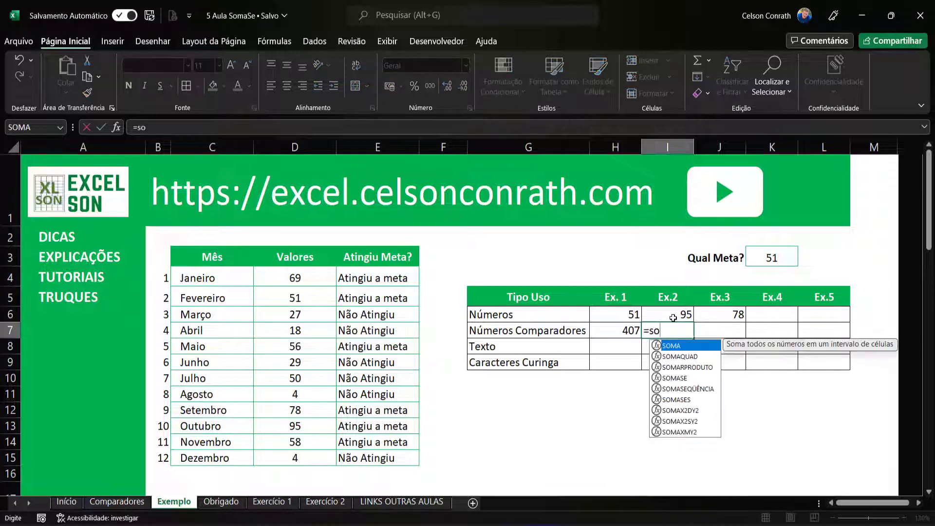
text(mase()
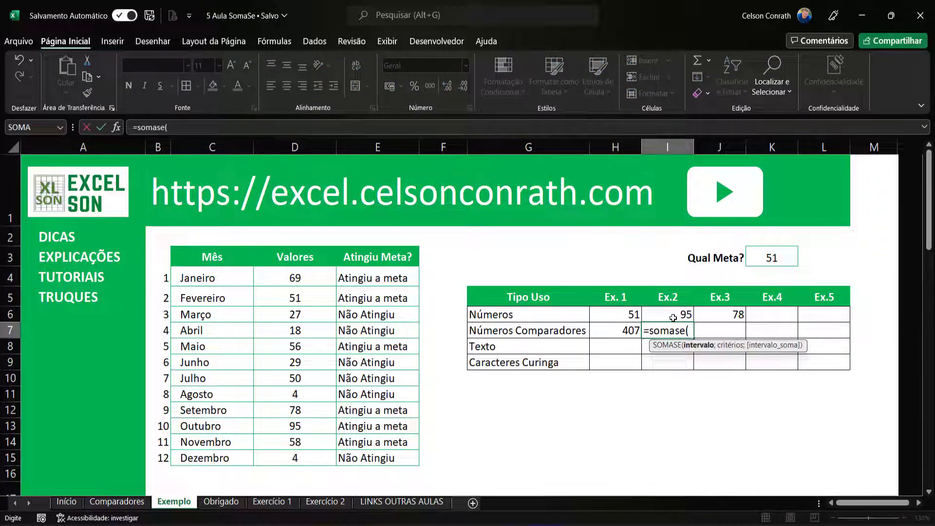
drag(271, 279, 294, 458)
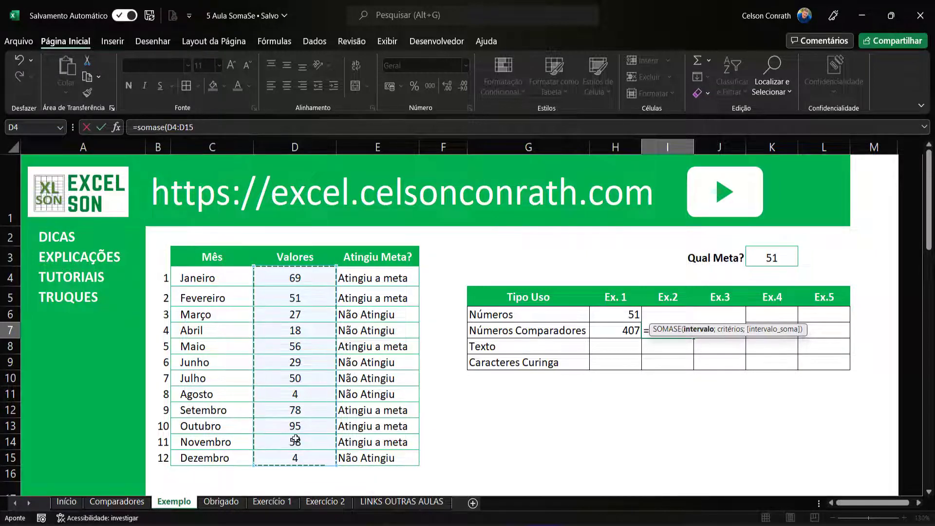
text(;)
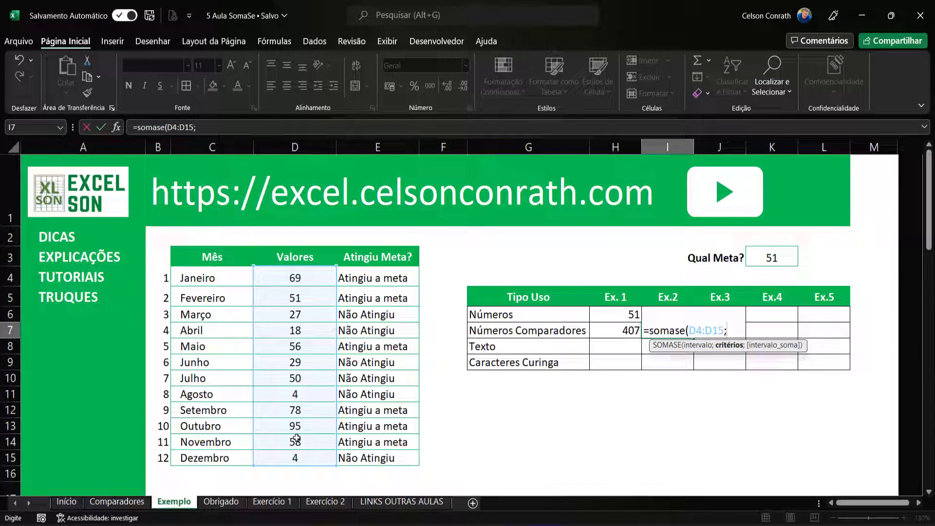
text(">=")
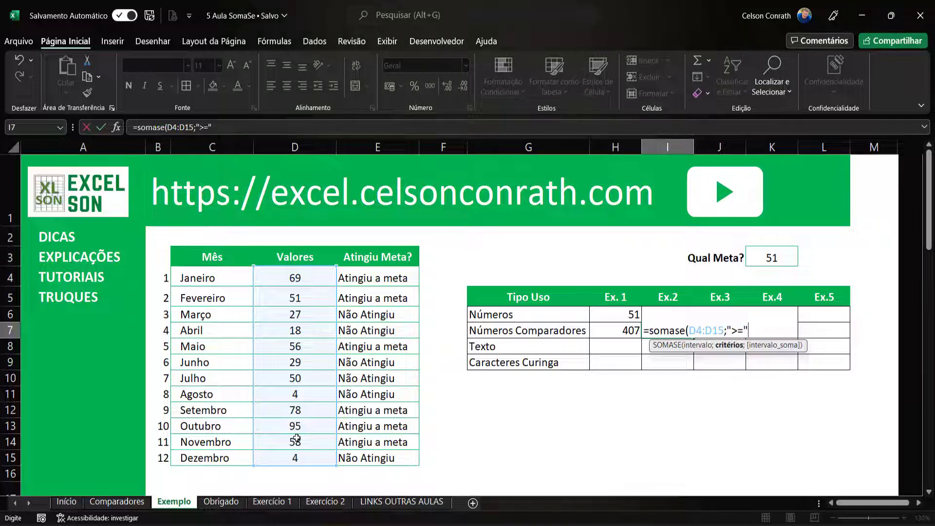
text(&)
click(785, 255)
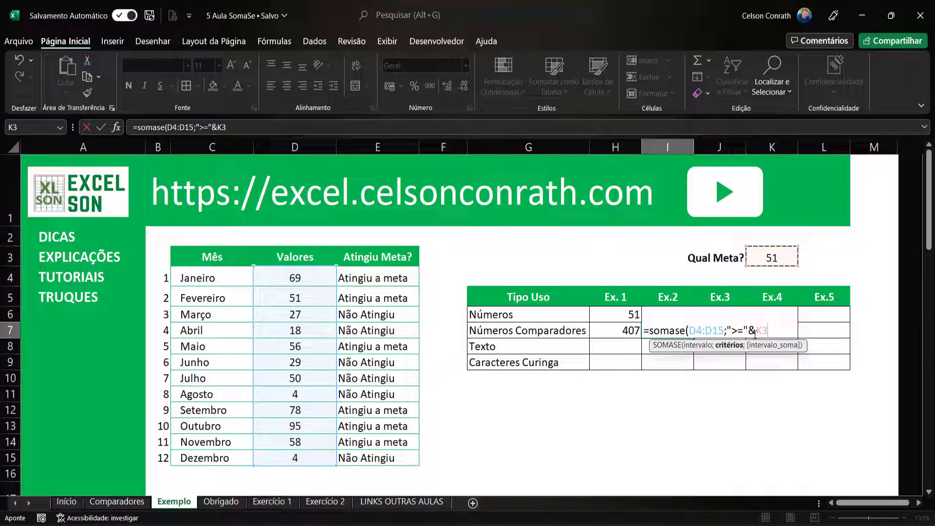
text(;)
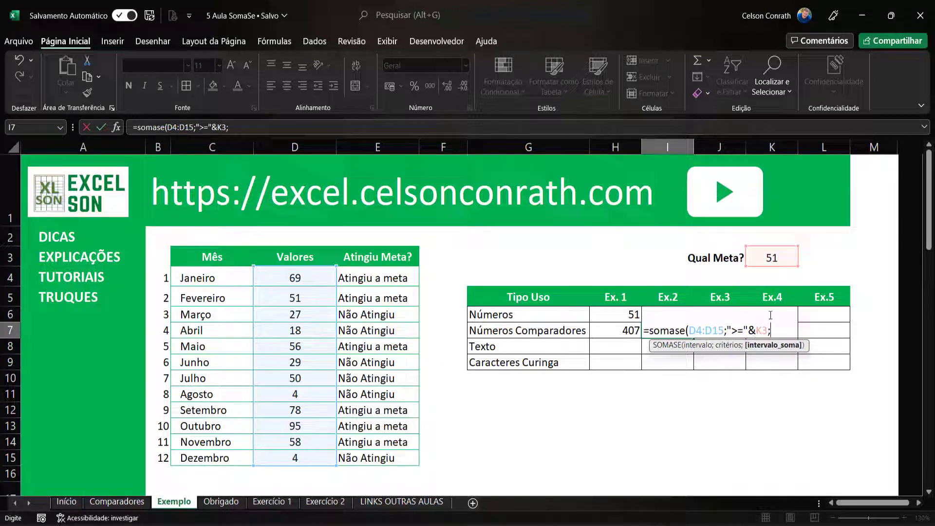
drag(266, 275, 291, 465)
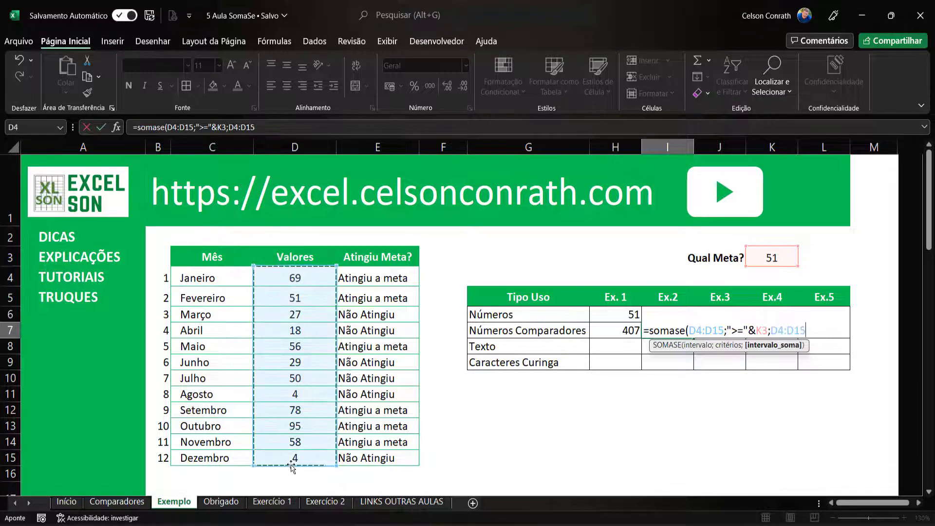
text())
key(Return)
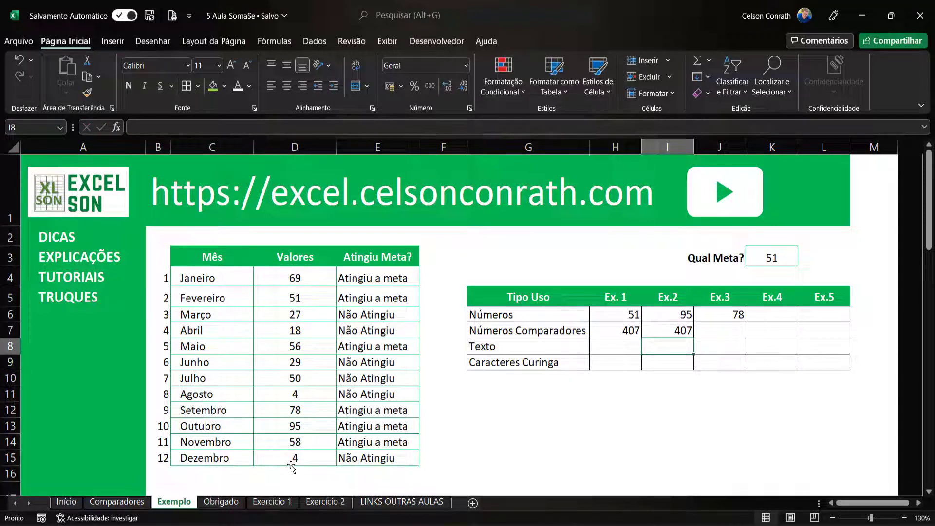
Set the goal cell K3 to 5 and compare the formulas and results of H7 and I7.
key(Up)
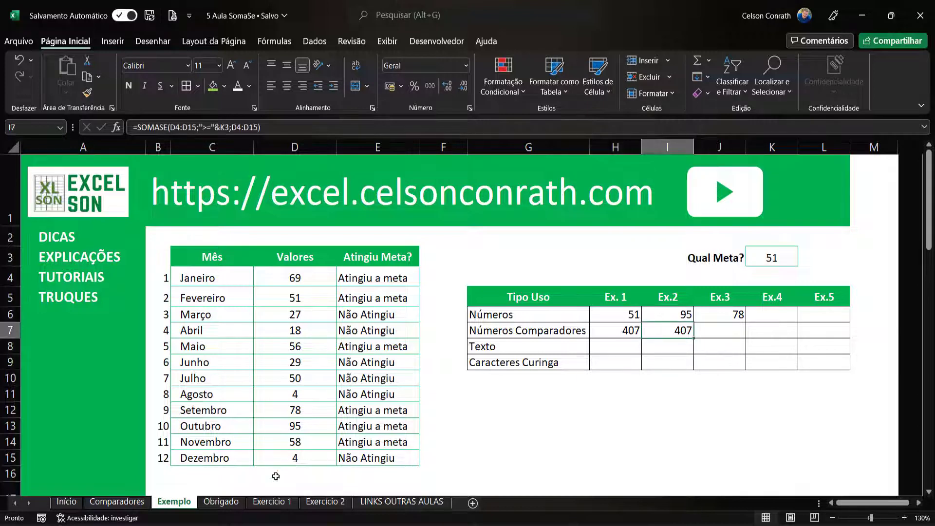
click(784, 252)
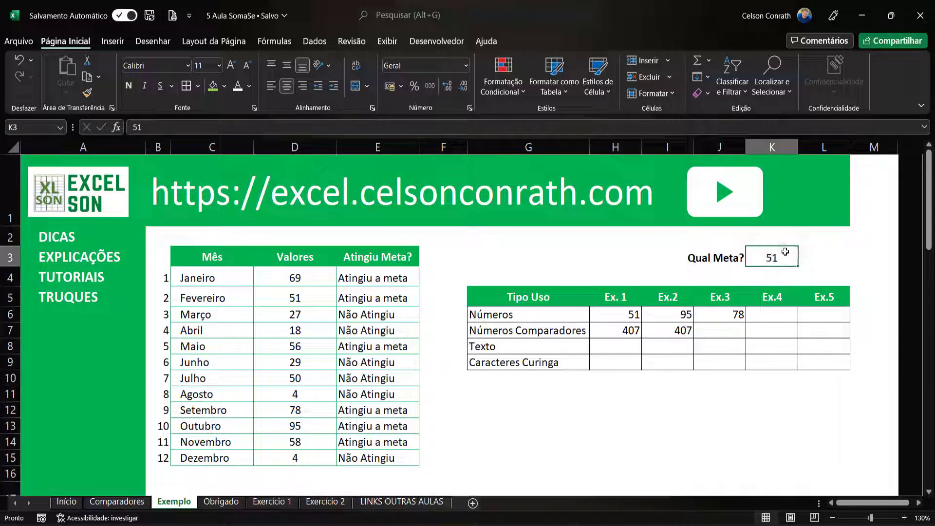
text(5)
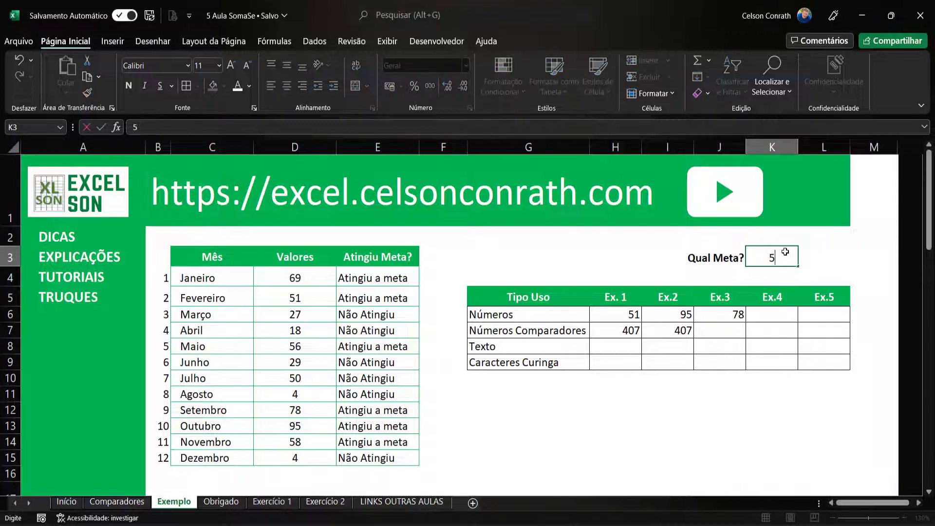
key(Return)
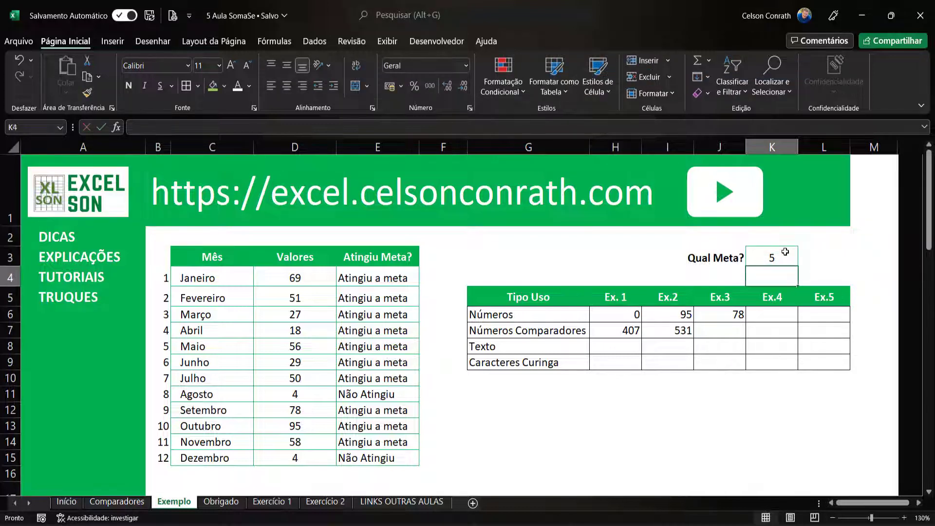
click(625, 331)
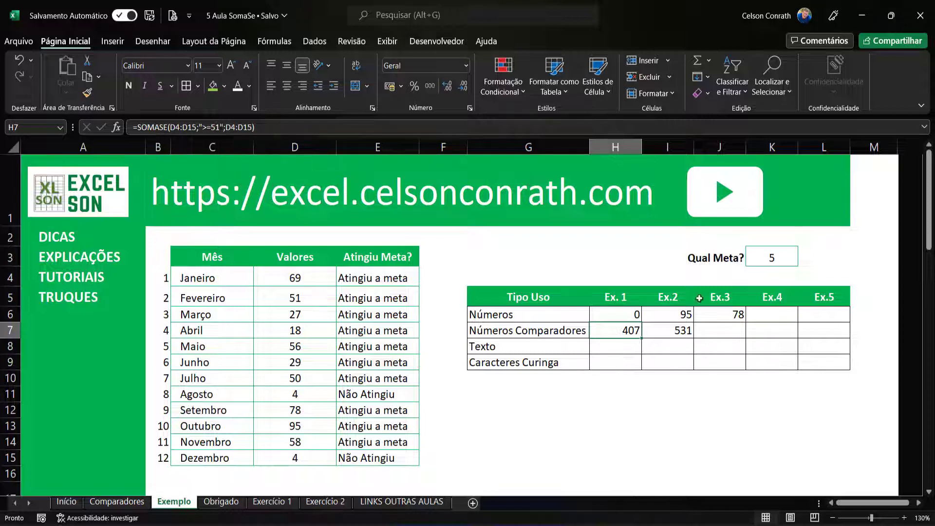
click(676, 330)
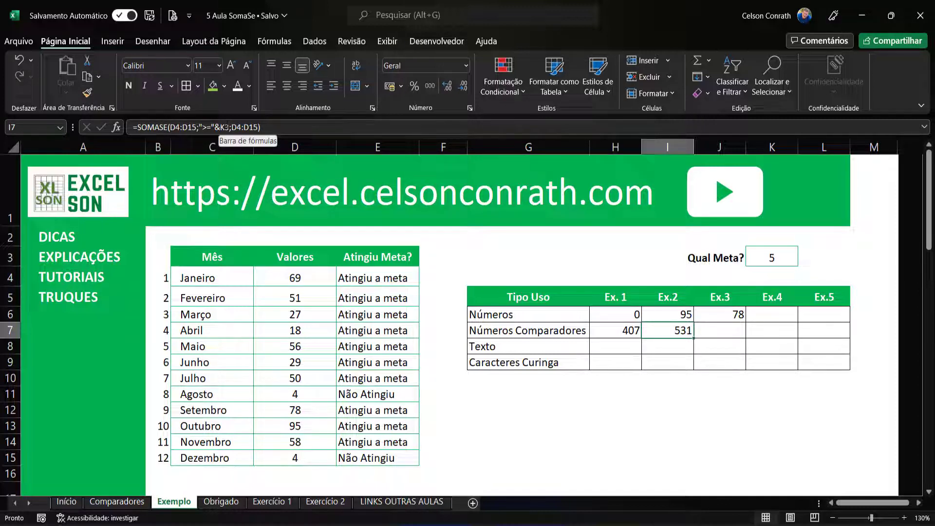
Set the goal cell K3 back to 51.
click(781, 248)
text(51)
key(ctrl+Return)
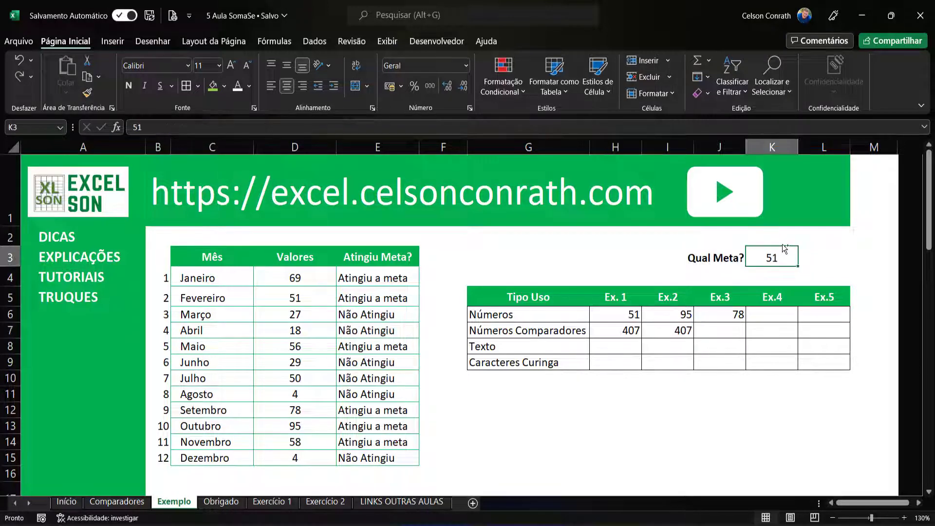
Enter =SOMASE(D4:D15;"<>27";D4:D15) in J7, the Ex.3 cell of the Números Comparadores row.
click(720, 335)
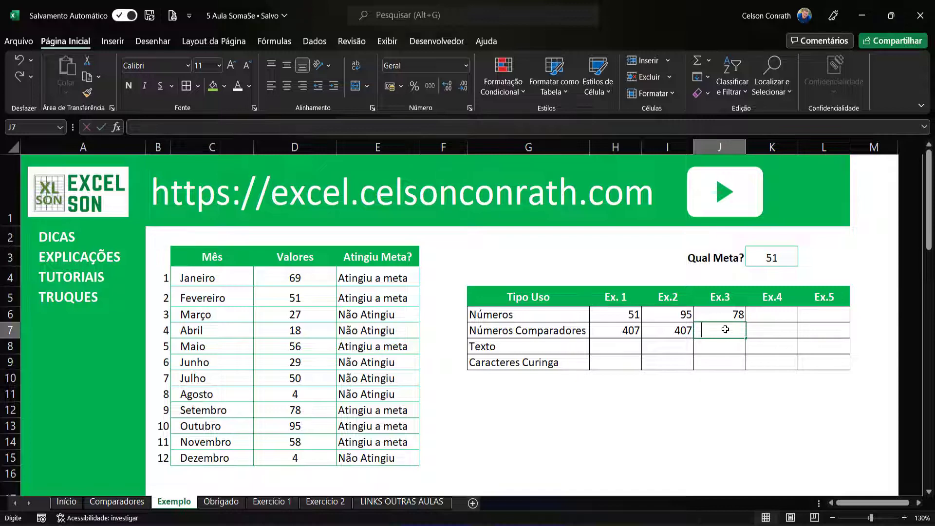
text(=somase)
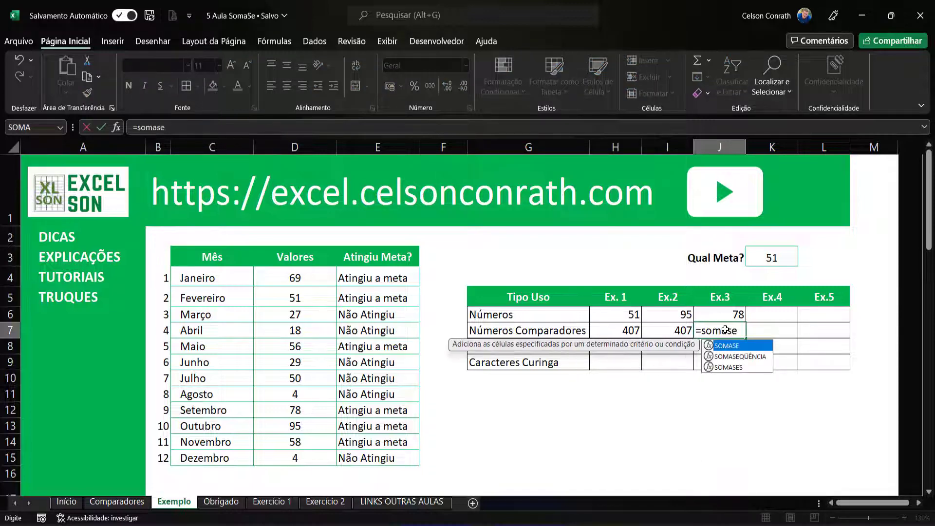
text(()
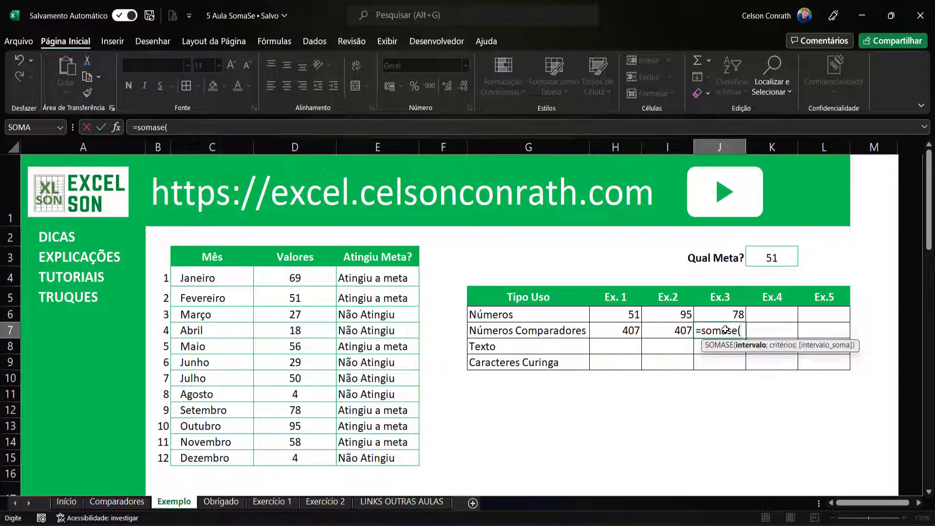
drag(310, 280, 313, 454)
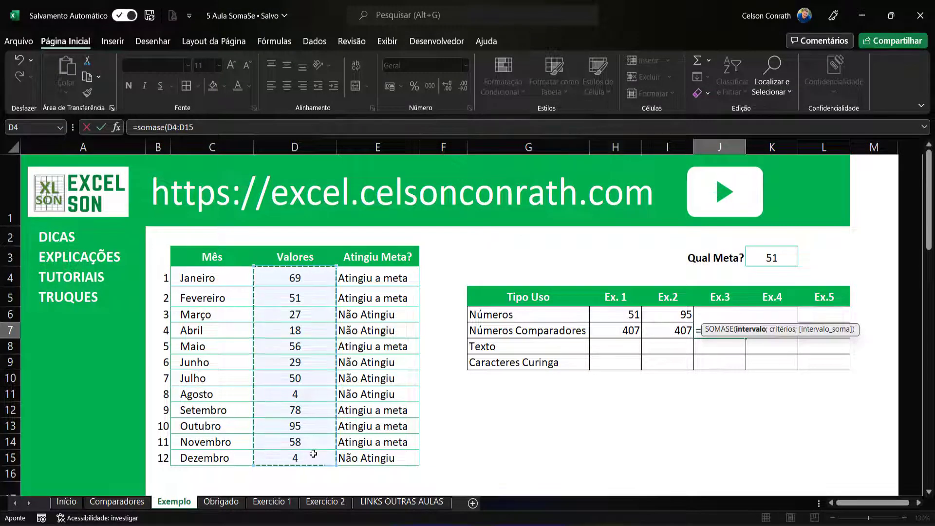
text(;)
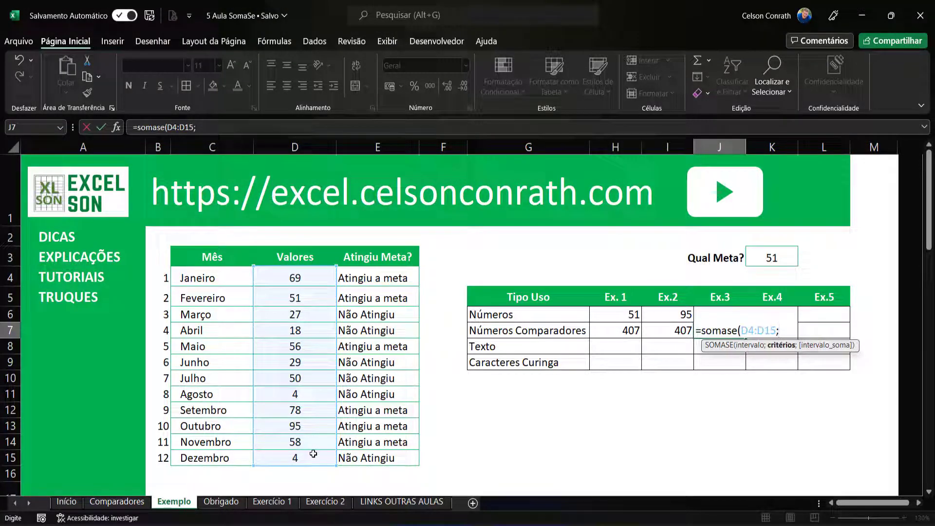
text("<>)
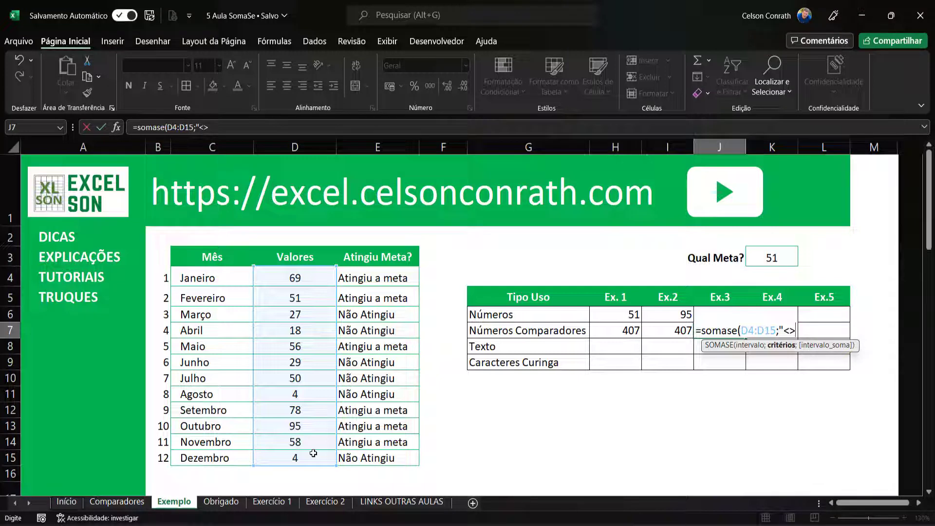
text(27")
text(;)
drag(309, 279, 308, 450)
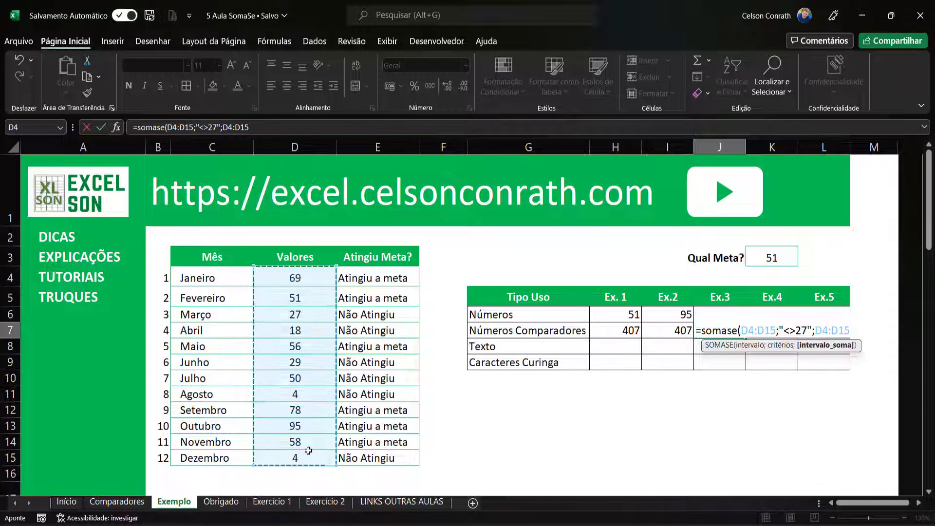
text())
key(Return)
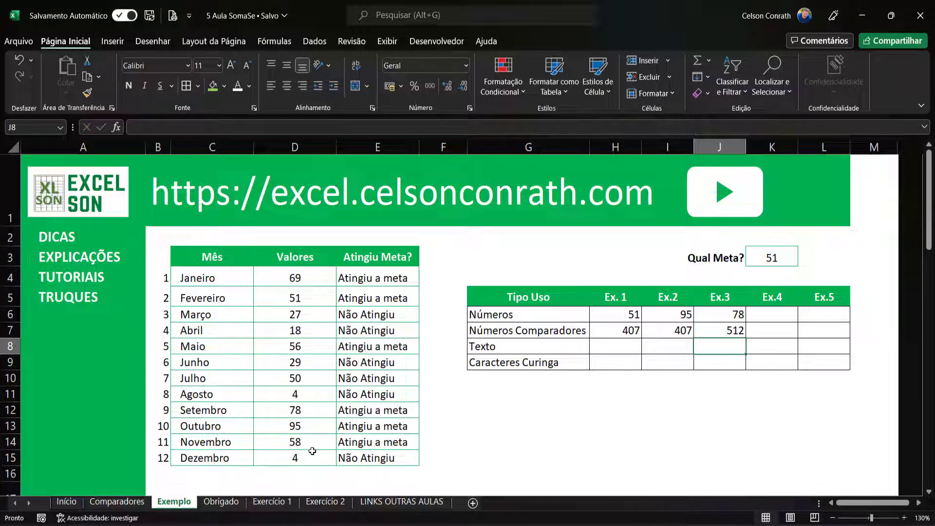
Check J7's result against the sum of the Valores cells excluding Março's 27.
click(716, 329)
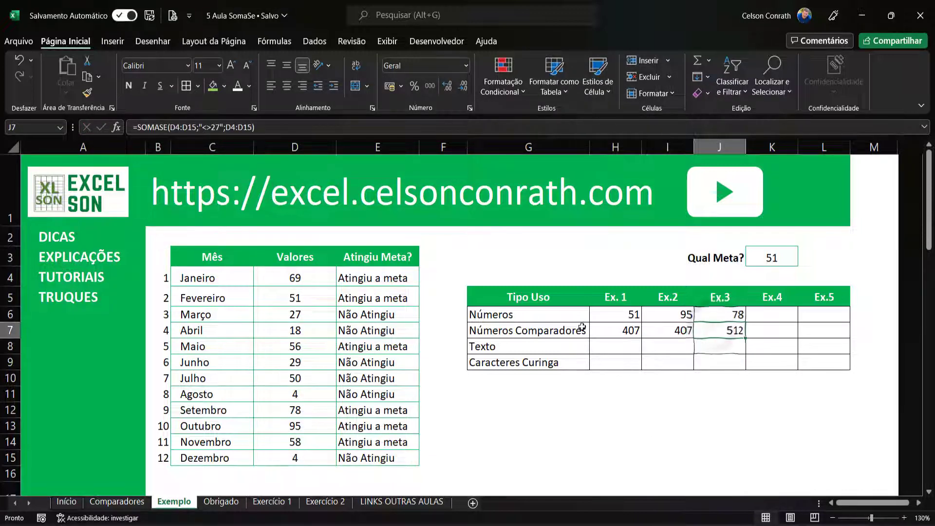
drag(298, 277, 298, 457)
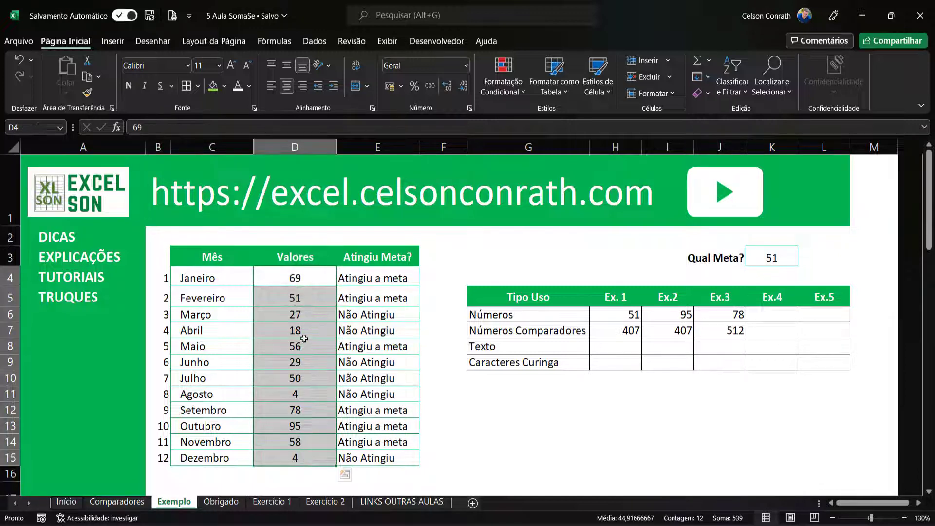
ctrl+click(311, 314)
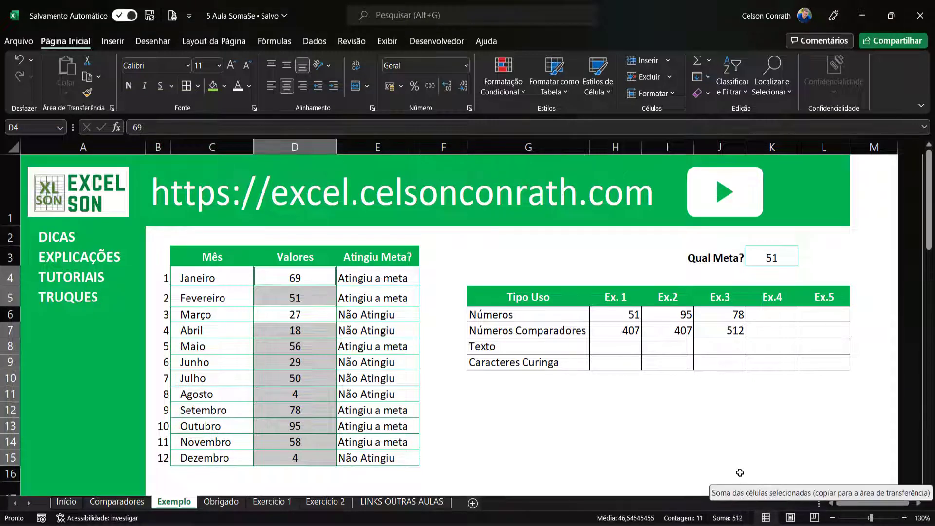
click(301, 329)
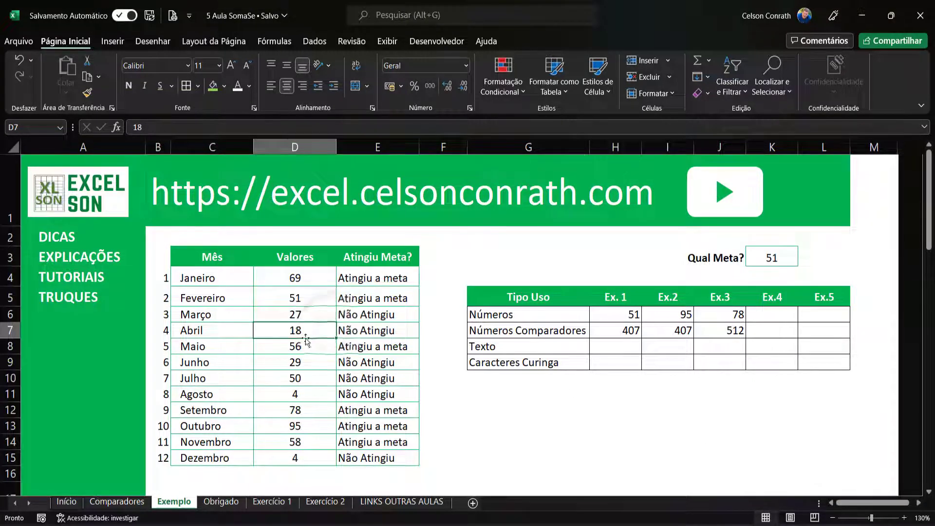
Set Outubro's value in D13 to 27 to test the different-from criterion.
click(296, 427)
text(27)
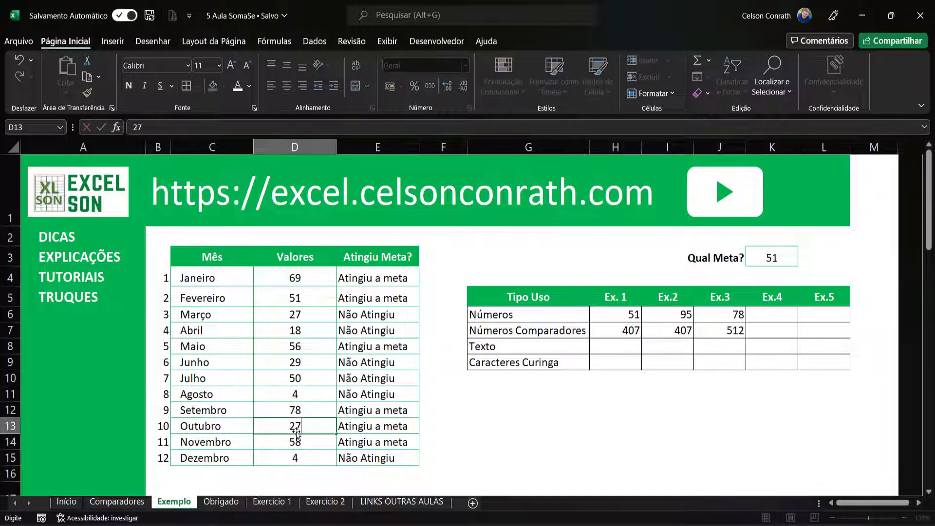
key(Return)
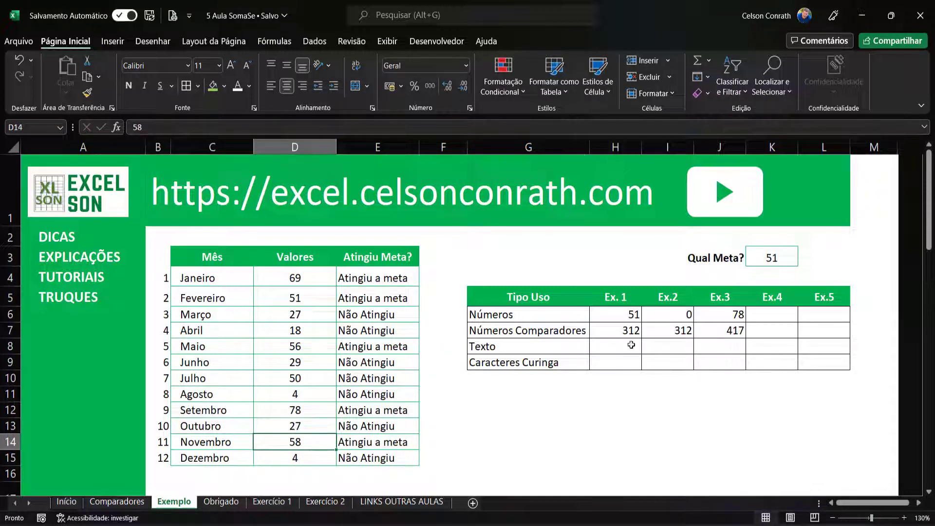
Fill all the Valores cells D4:D15 with 27 as a test, and undo both this fill and the Outubro change.
click(299, 281)
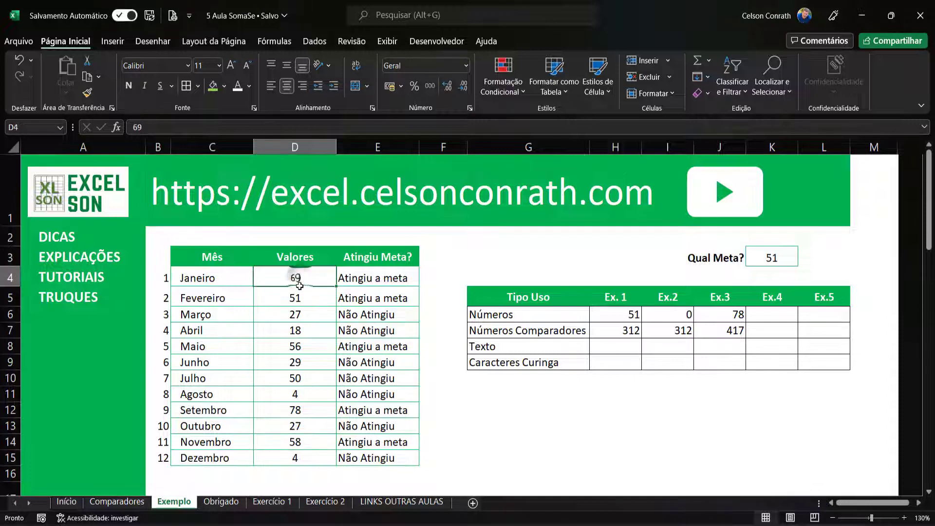
drag(299, 285, 323, 458)
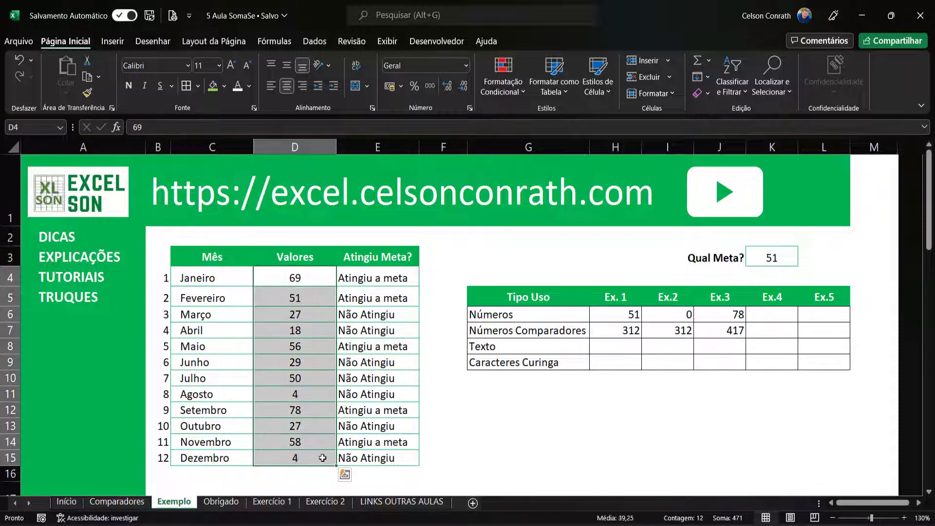
text(27)
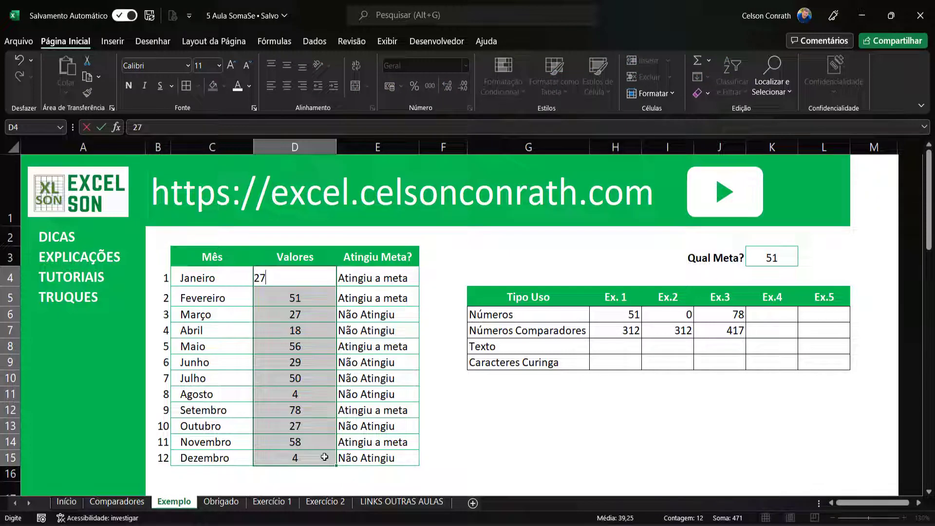
key(ctrl+Return)
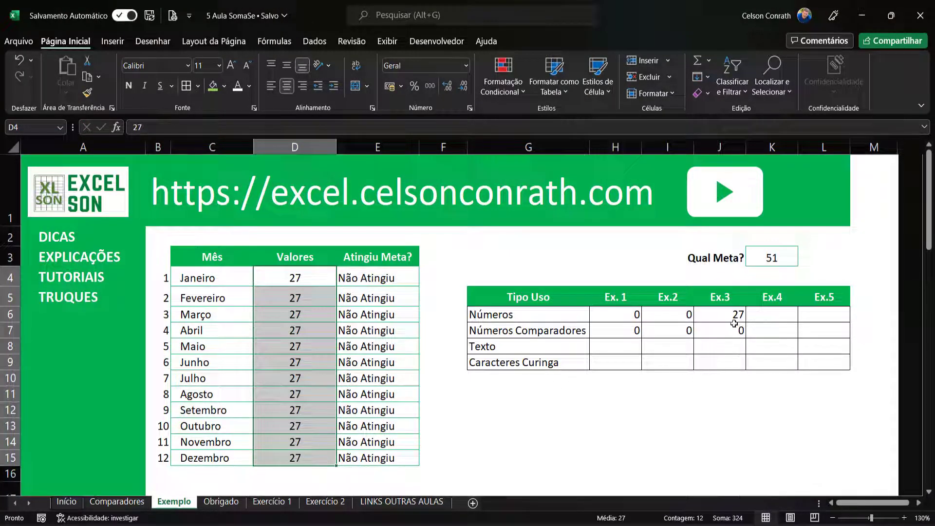
key(ctrl+z)
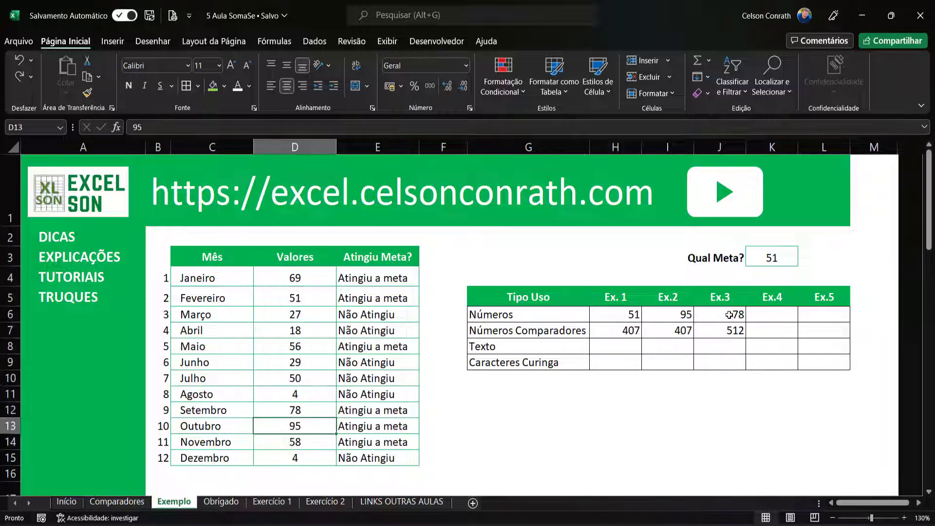
Review J7's formula and the comparison operators on the Comparadores sheet, and return to the Exemplo sheet.
click(667, 392)
click(728, 331)
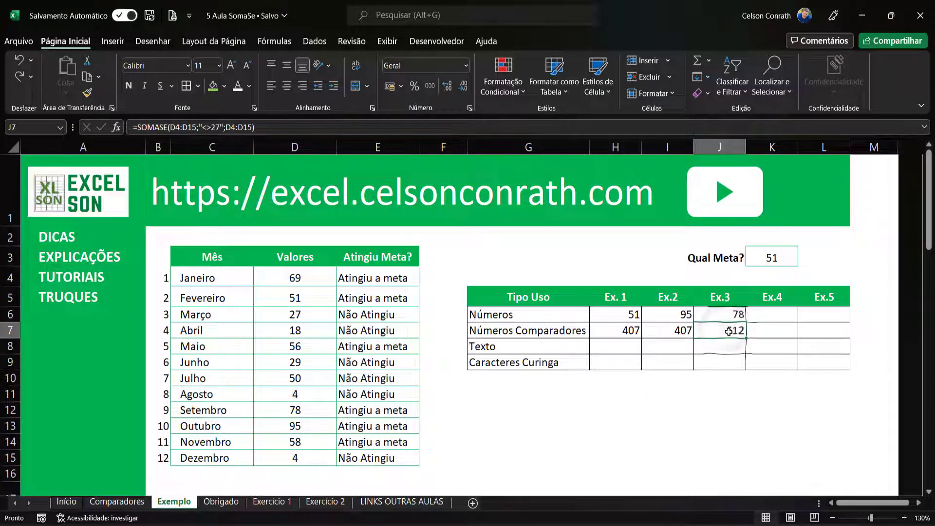
click(117, 501)
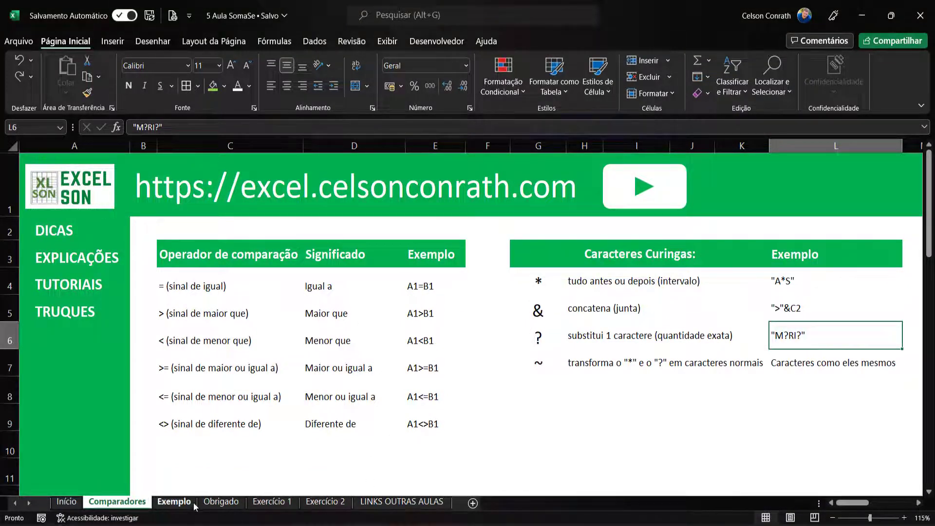
click(174, 502)
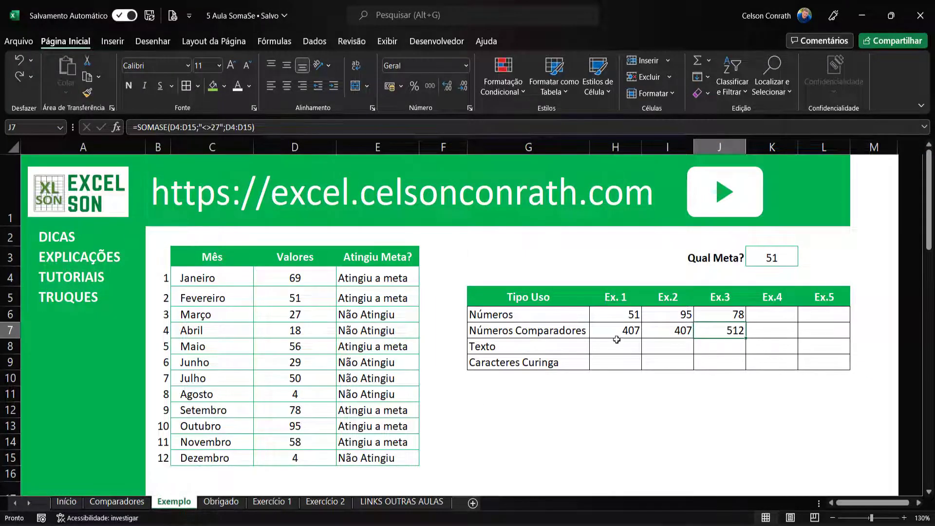
Review the example formulas across the Números and Números Comparadores rows.
click(756, 328)
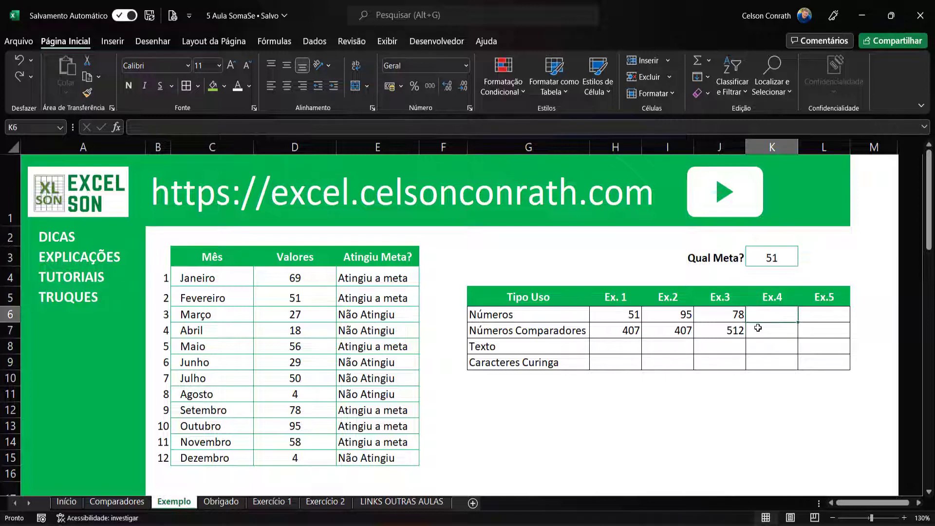
key(Left)
key(Left)
key(Left)
key(Up)
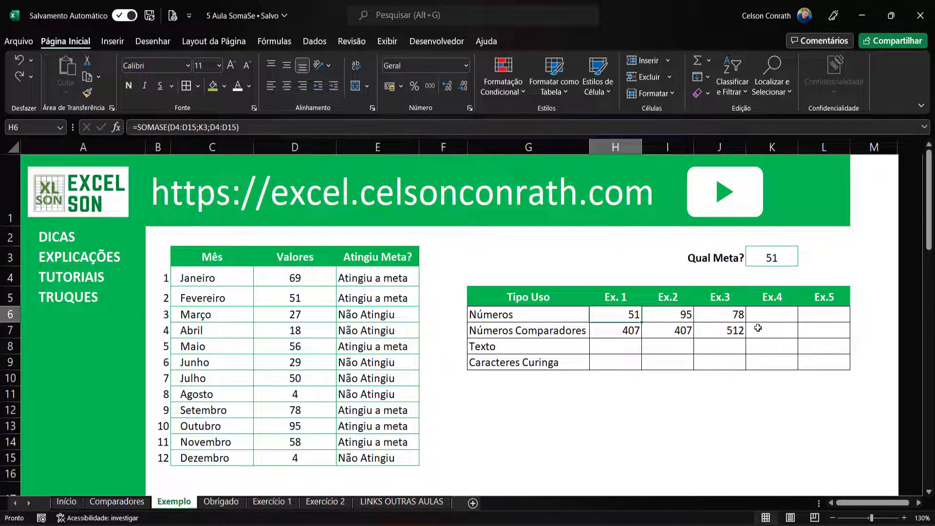
key(Down)
key(Right)
key(Right)
key(Right)
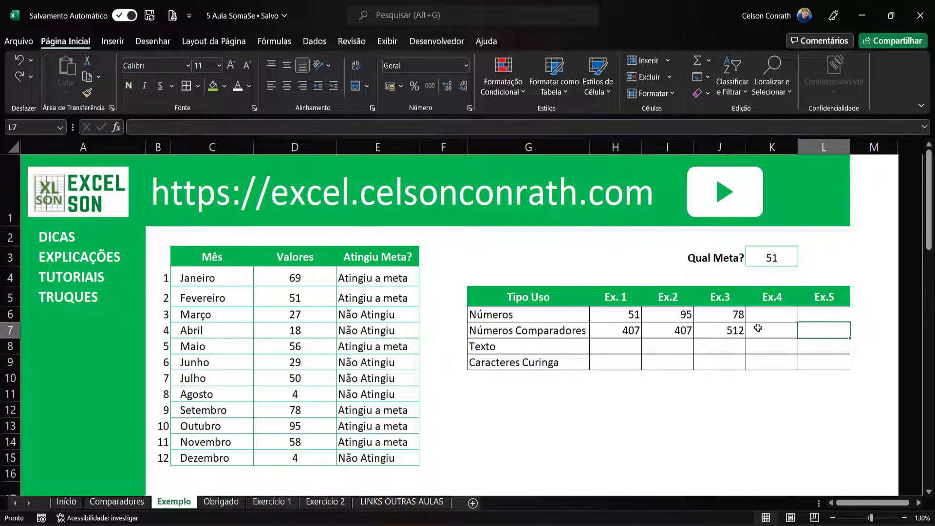
Enter =SOMASE(D4:D15;K3;D4:D15) in K7 as the Números Comparadores Ex.4 example, and compare it with H6's formula.
text(=s)
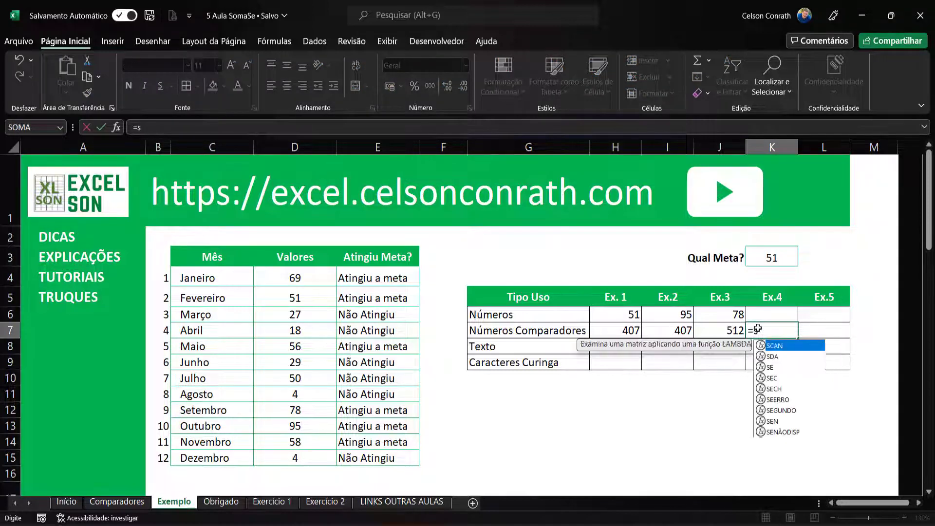
text(omase()
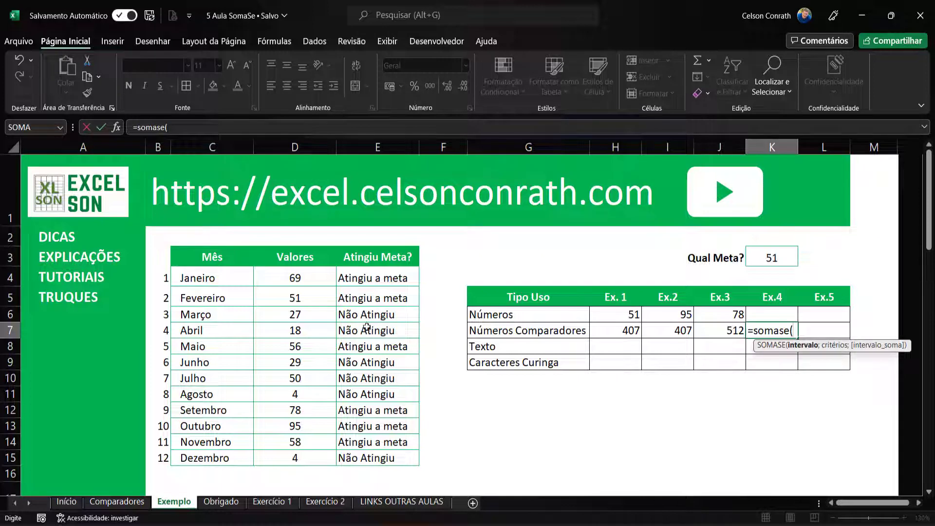
drag(300, 281, 294, 458)
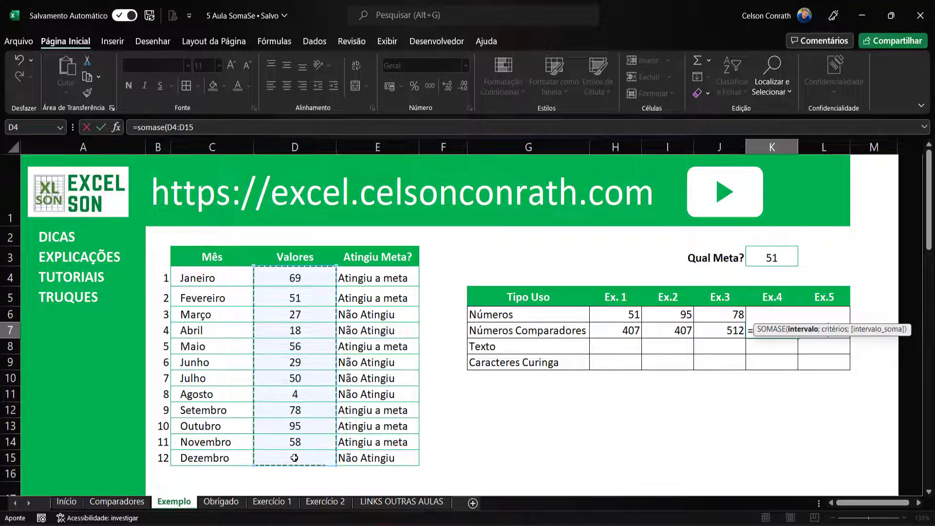
text(;)
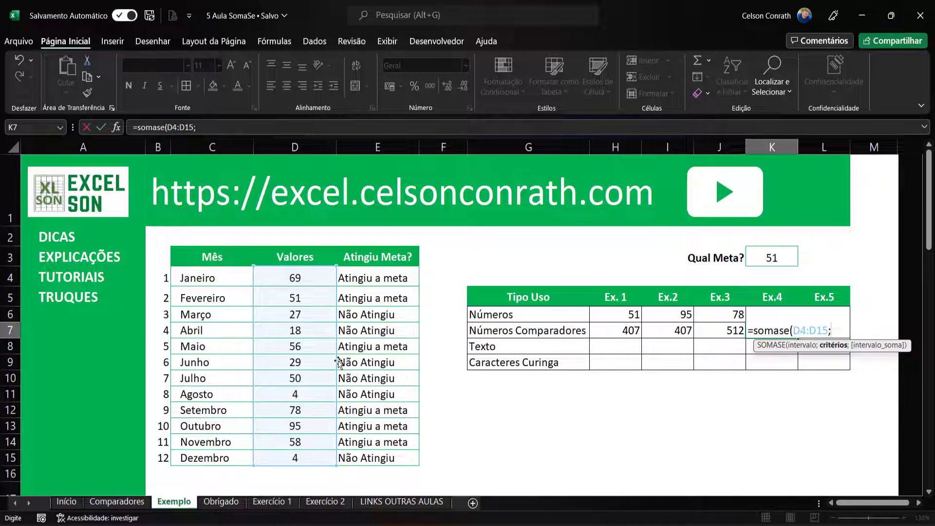
click(785, 258)
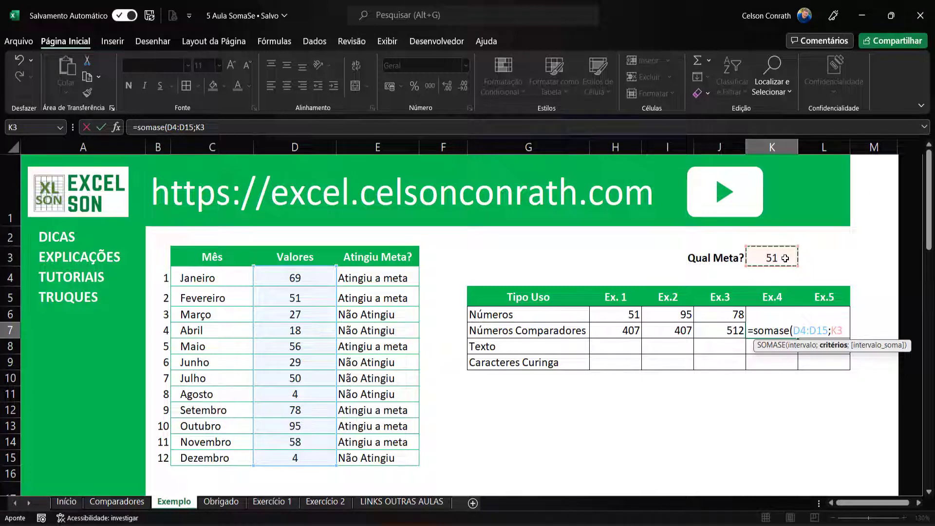
text(;)
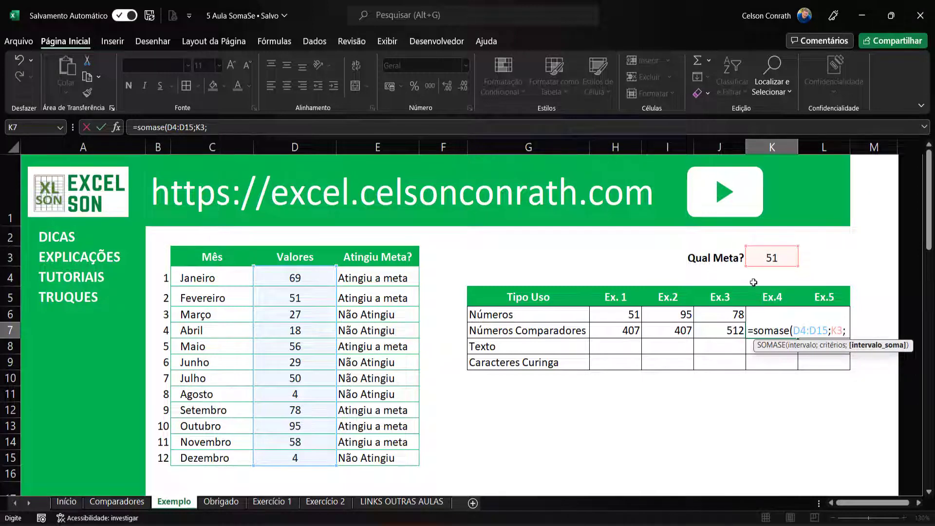
drag(317, 278, 299, 454)
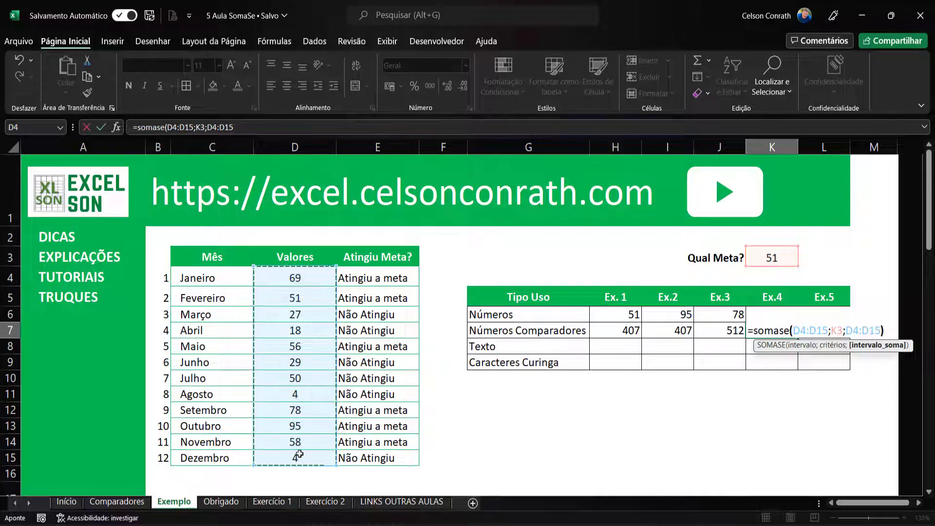
text())
key(Return)
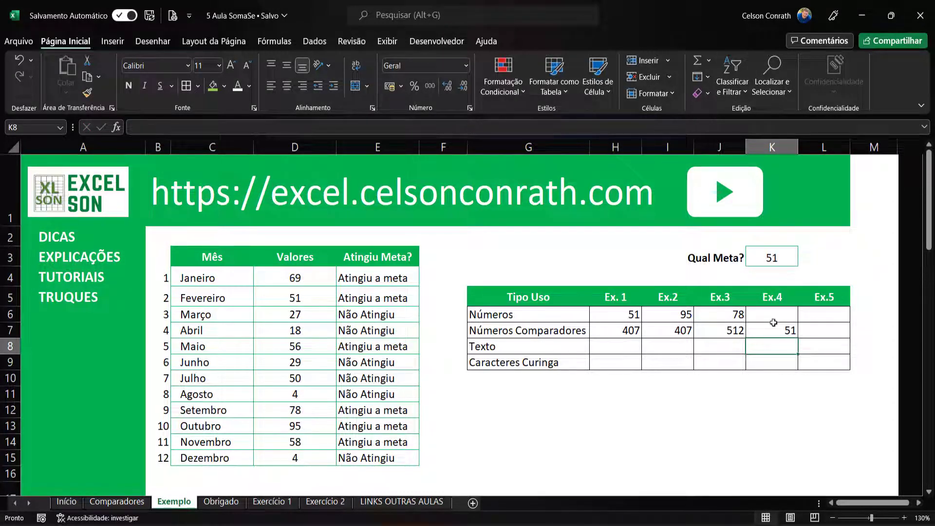
click(638, 313)
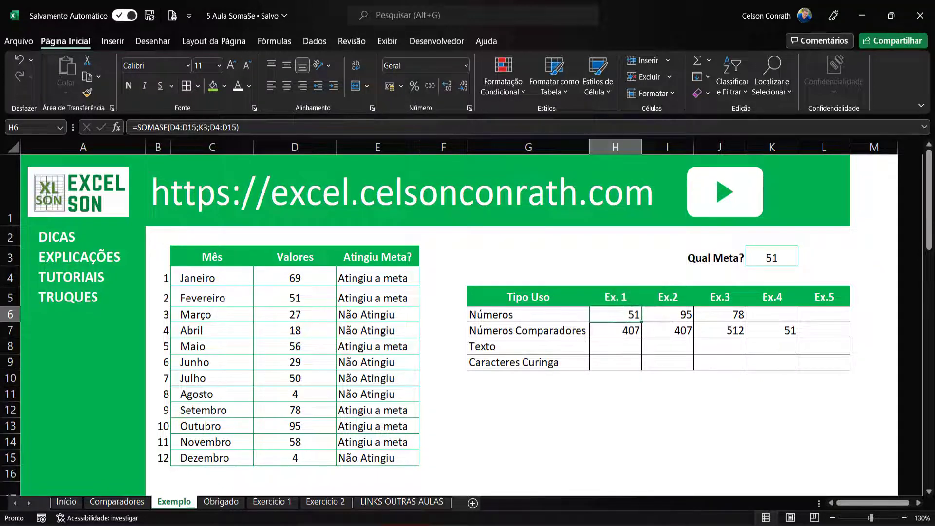
click(820, 329)
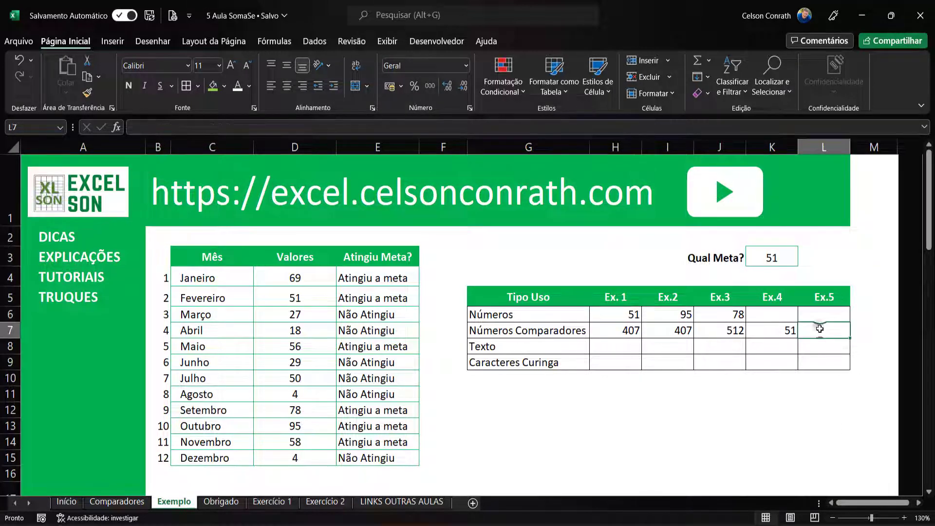
Enter =SOMASE(C4:C15;"Fevereiro";D4:D15) in H8 as the first Texto example, summing Fevereiro's values.
click(619, 346)
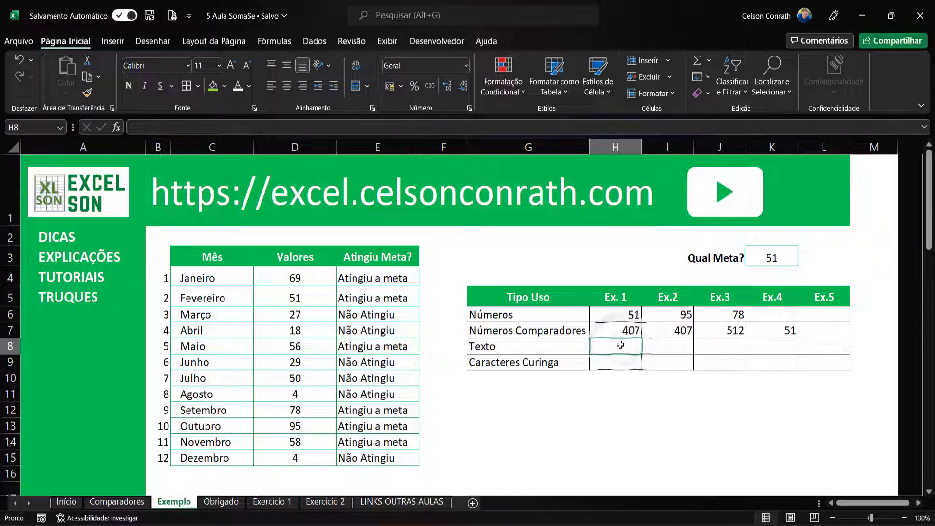
text(=so)
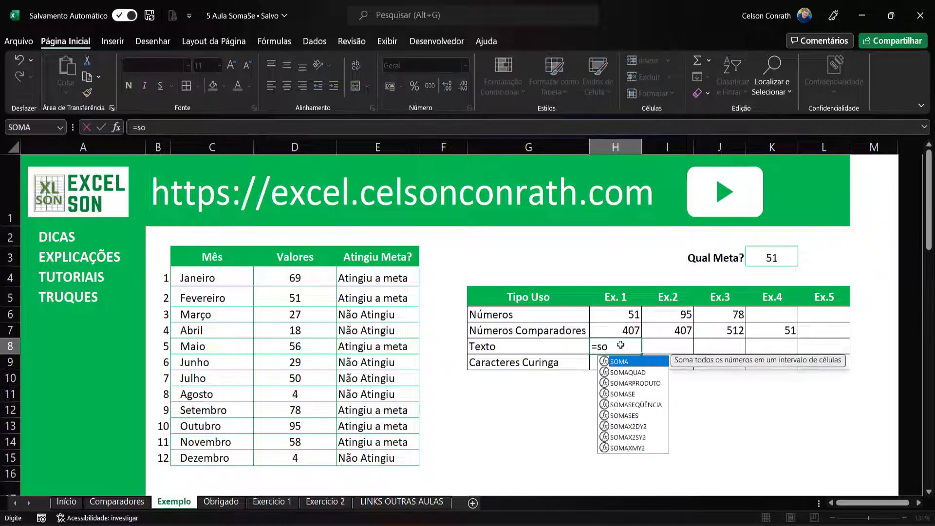
text(mase()
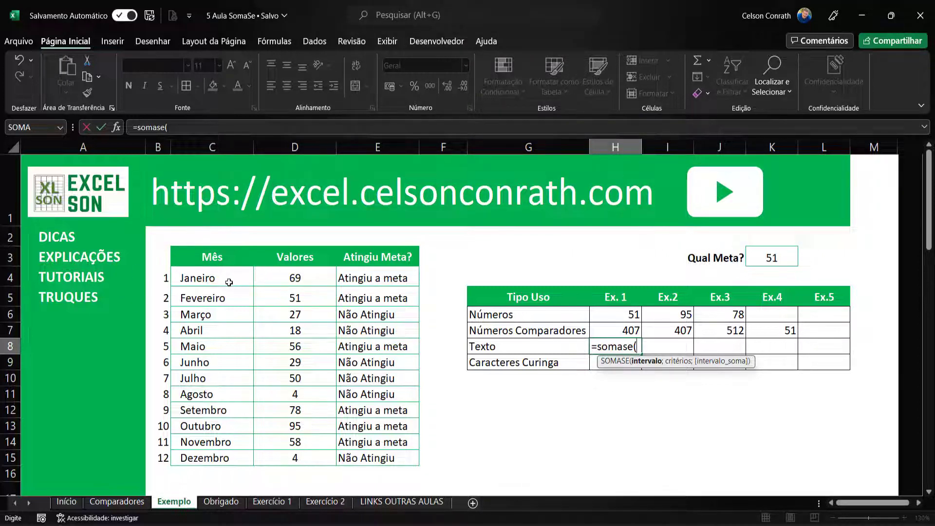
drag(229, 282, 217, 460)
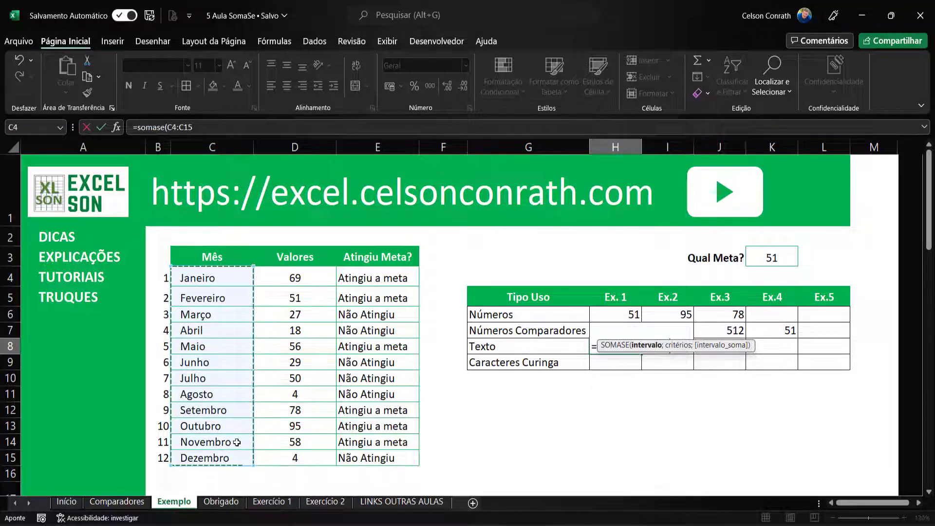
text(;)
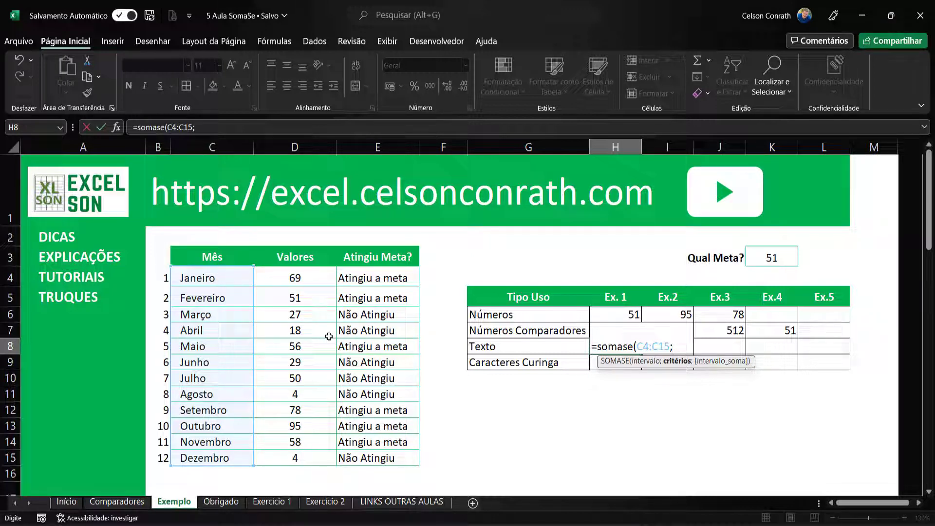
text(evereiro)
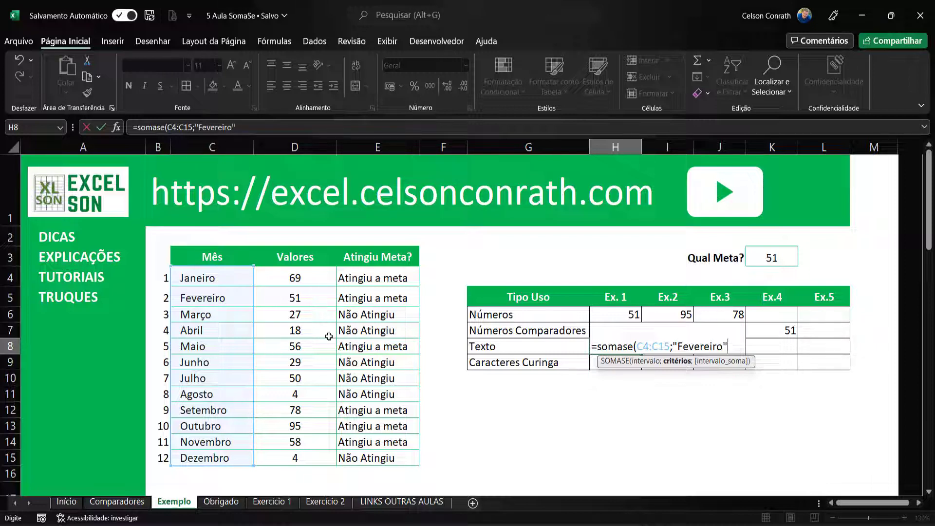
text(";)
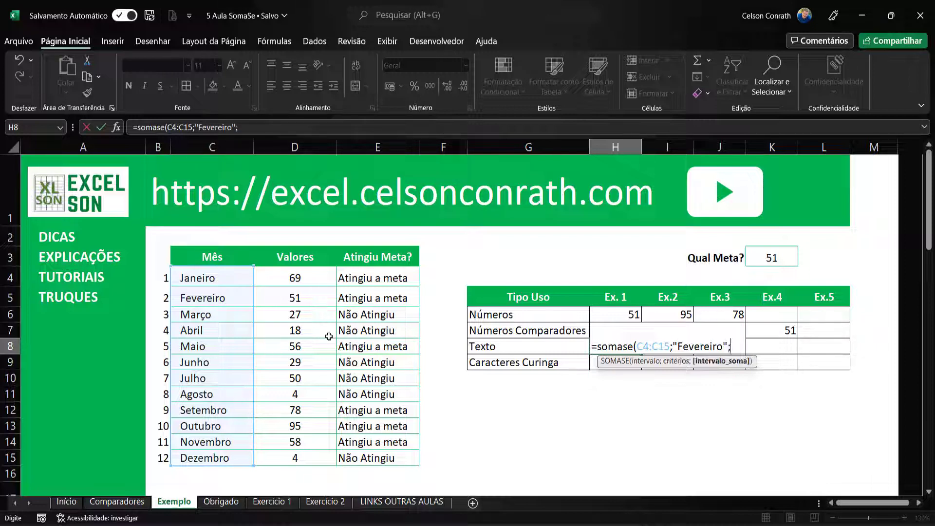
drag(275, 278, 265, 459)
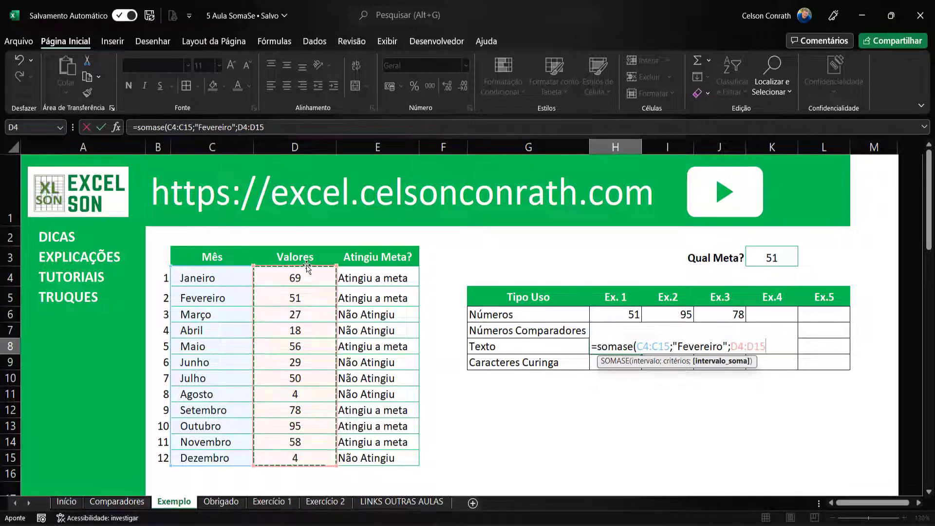
text())
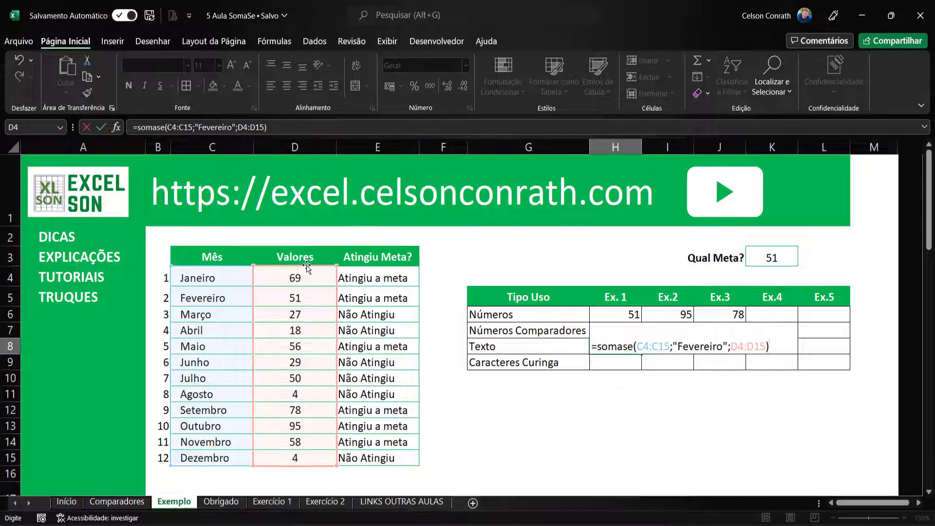
key(Return)
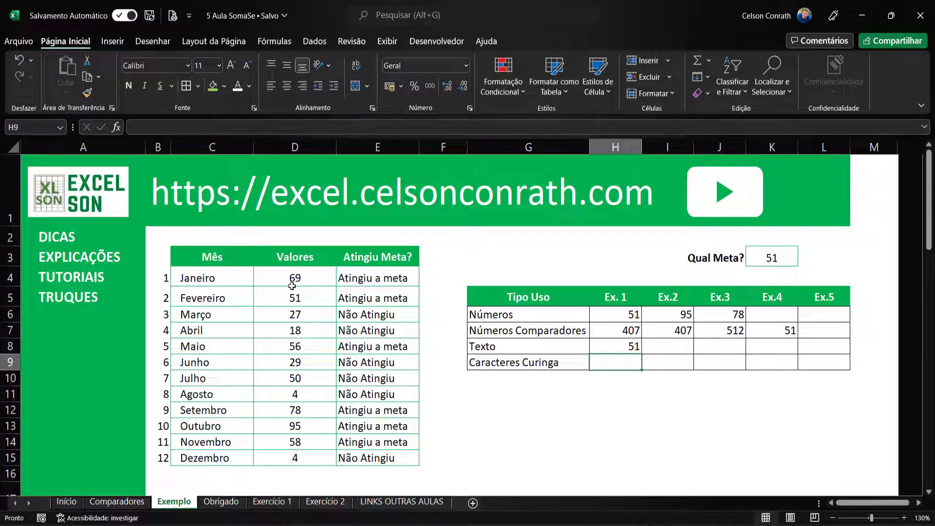
Replace Maio in C8 with Fevereiro to test H8's text criterion, and undo the replacement.
click(201, 346)
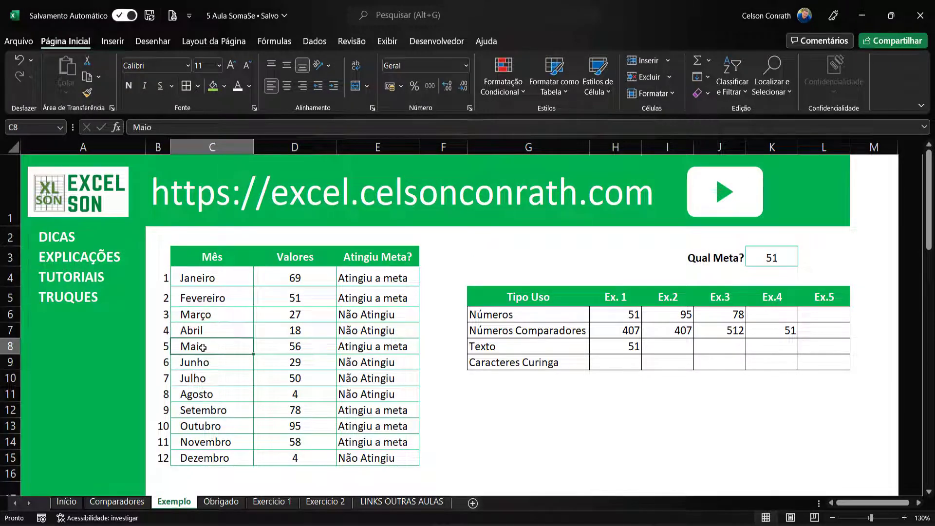
text(Fevereiro)
key(Return)
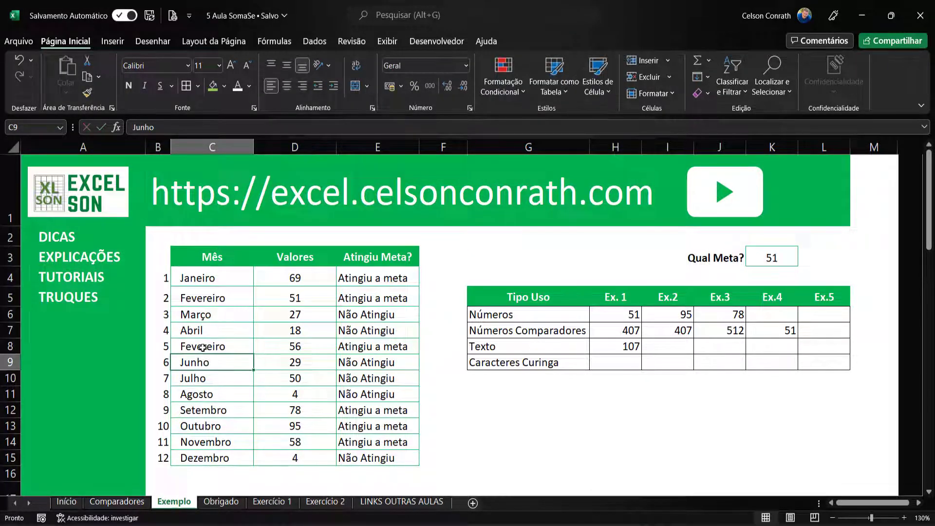
click(626, 346)
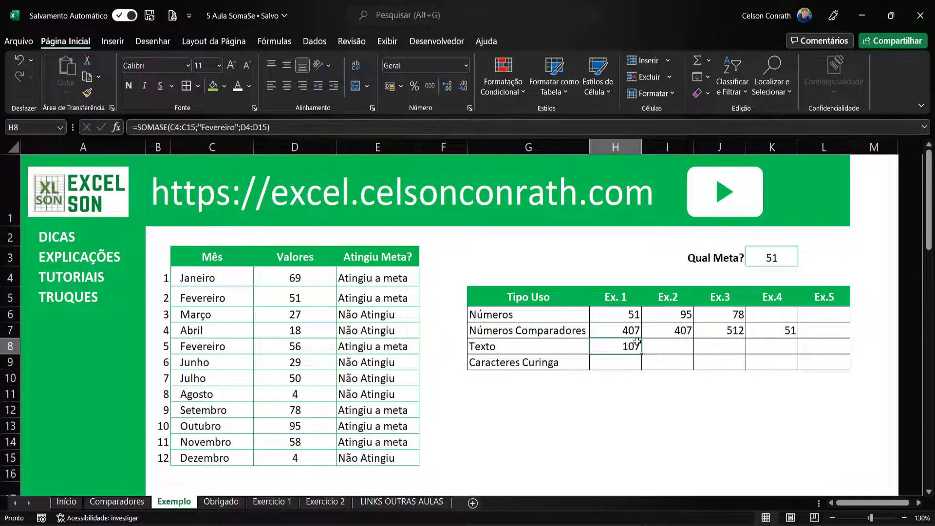
key(ctrl+z)
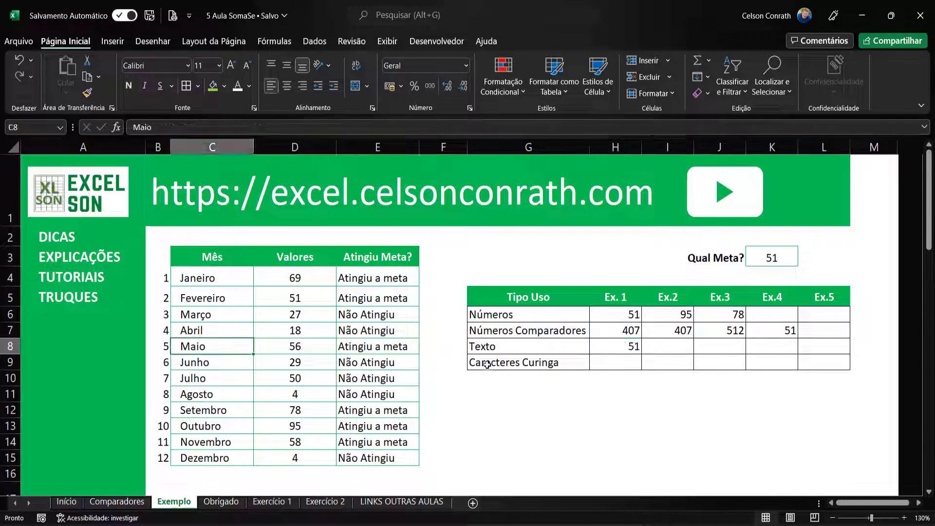
Enter =SOMASE(C4:C15;"M*";D4:D15) in I8 as the second Texto example, summing the values of months starting with M.
click(667, 346)
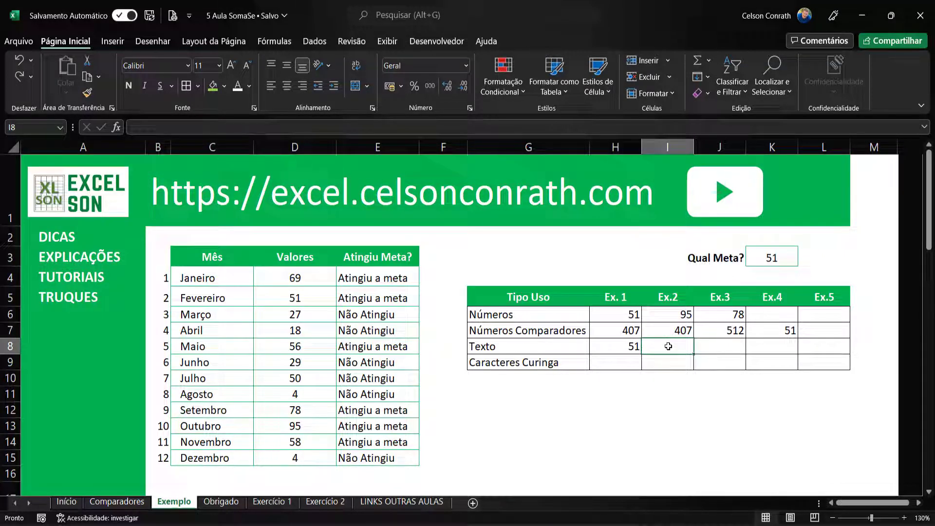
key(Up)
key(Left)
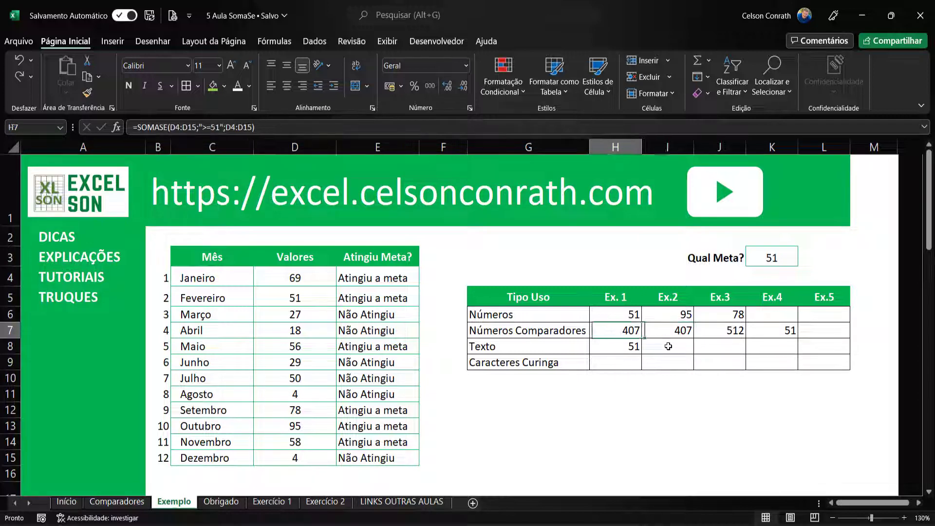
key(Down)
key(Right)
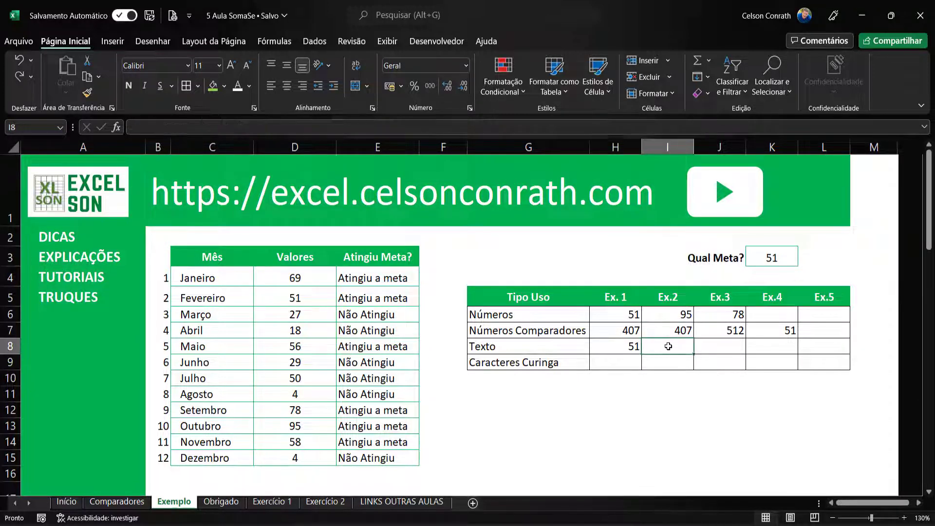
text(=)
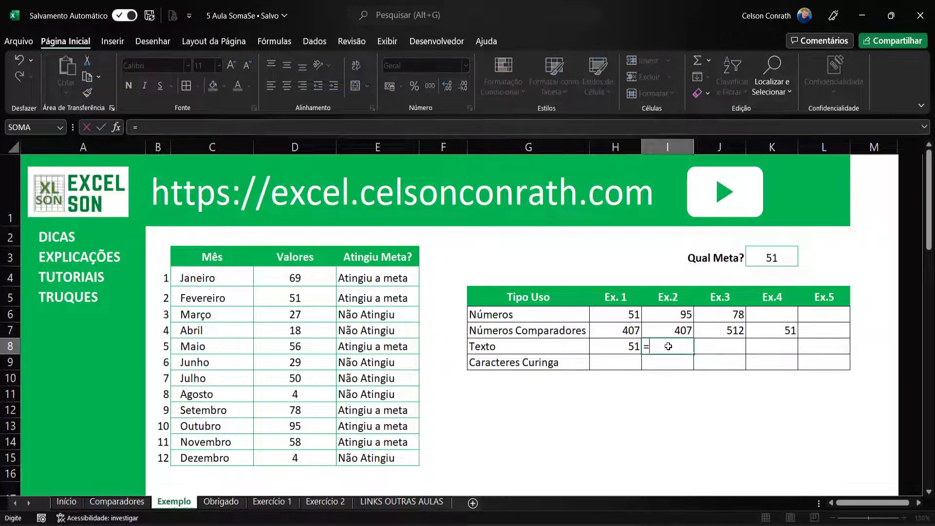
text(somase()
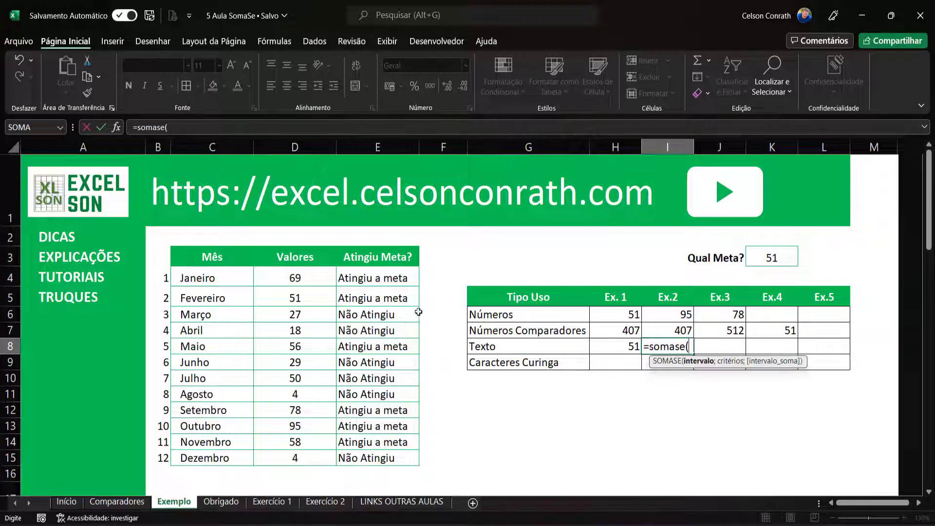
drag(203, 278, 198, 449)
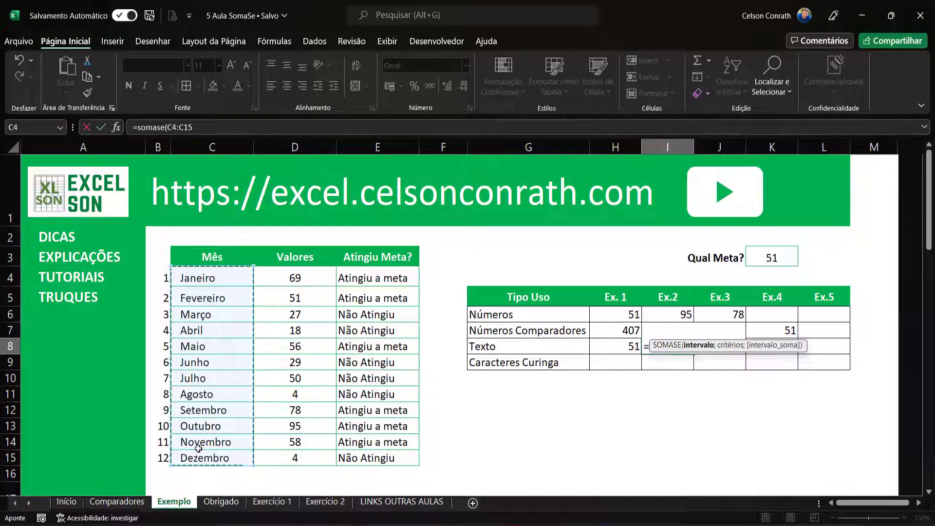
text(;)
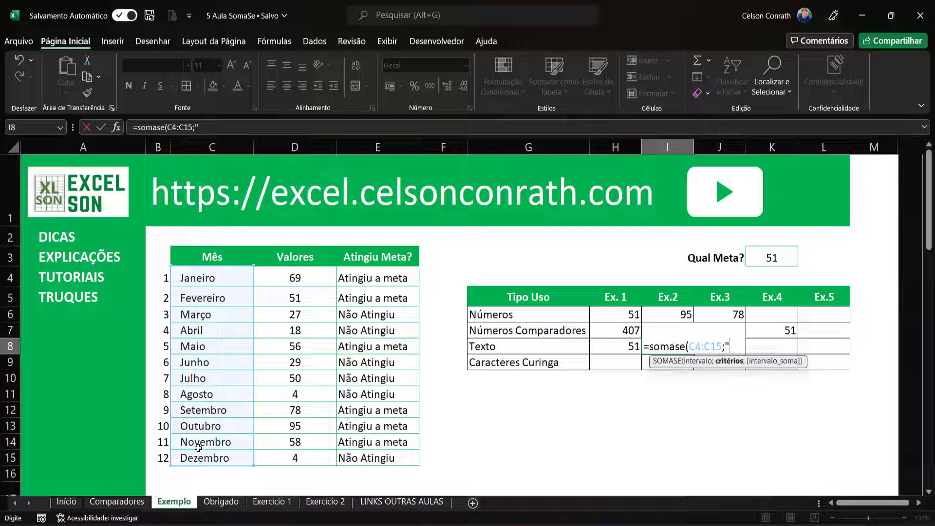
text(M*)
text(;)
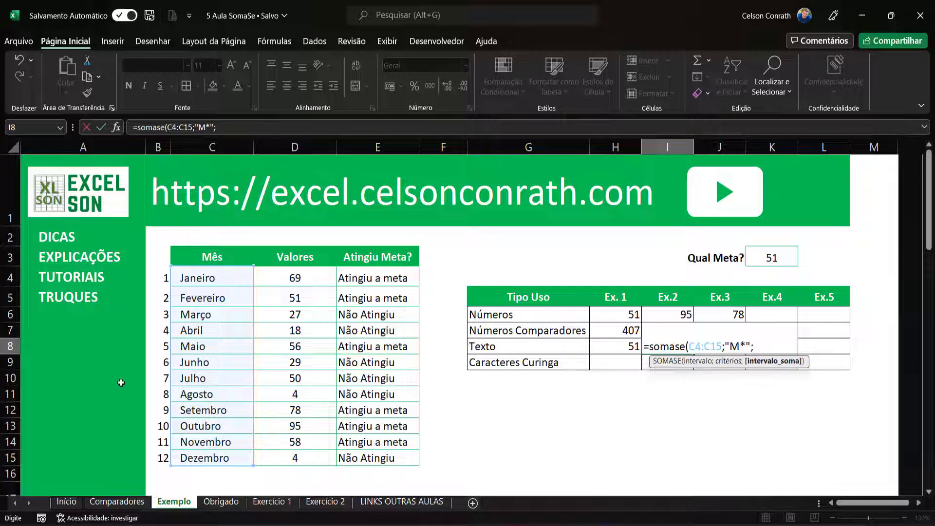
drag(295, 277, 302, 456)
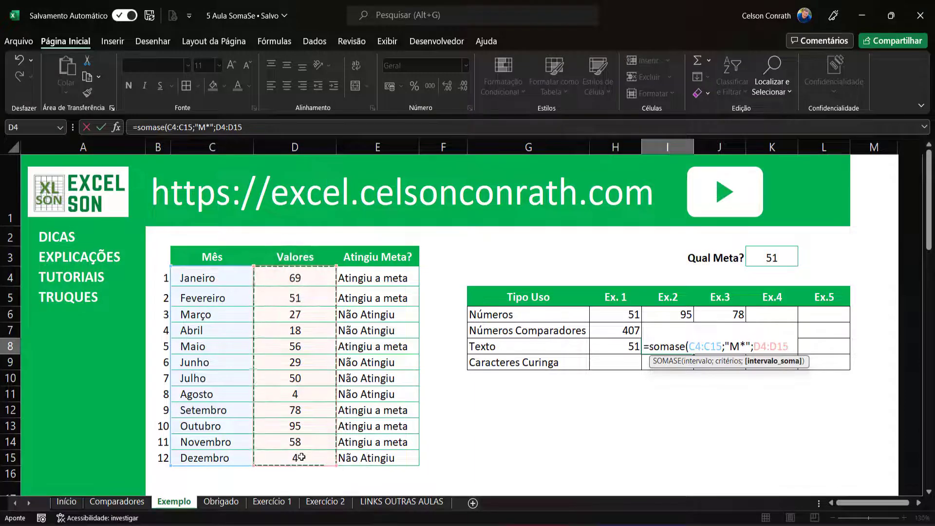
text())
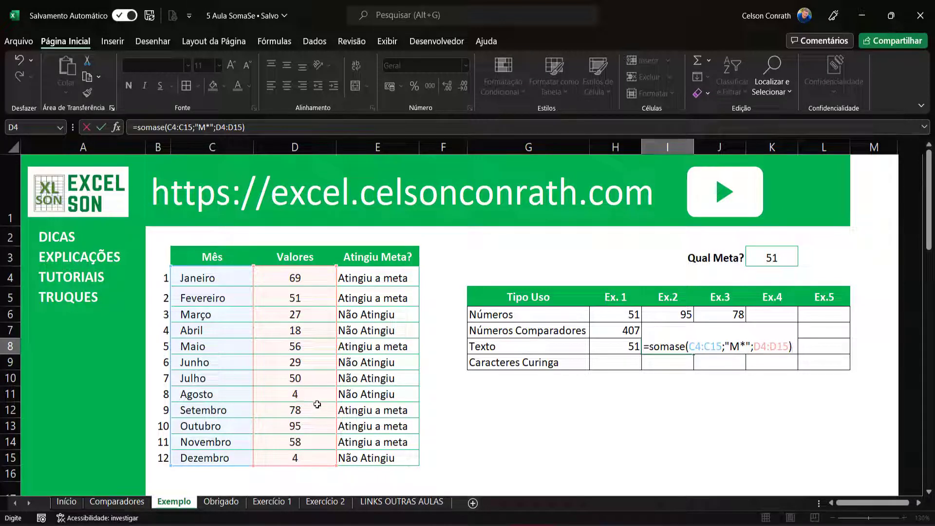
key(Return)
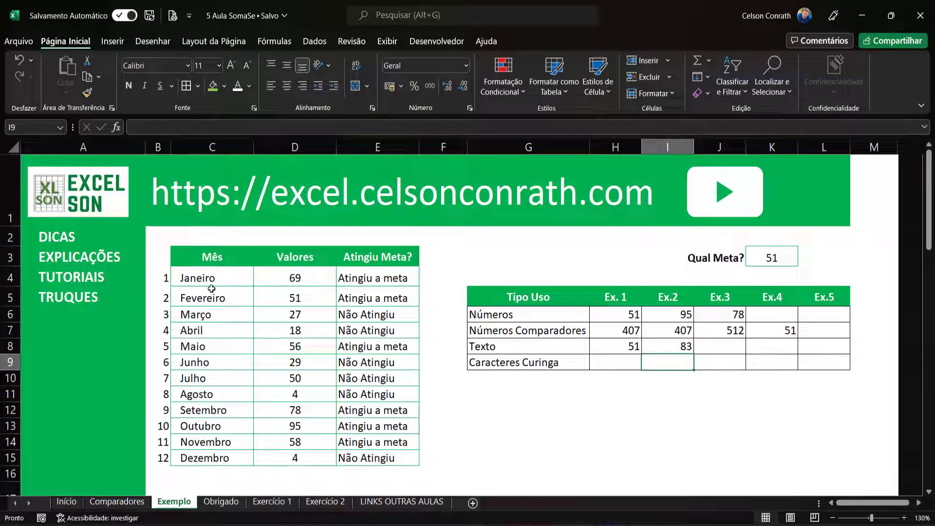
Check the sum of the Março and Maio values in D6 and D8, and review the Texto formulas in I8 and H8.
click(298, 316)
ctrl+click(261, 346)
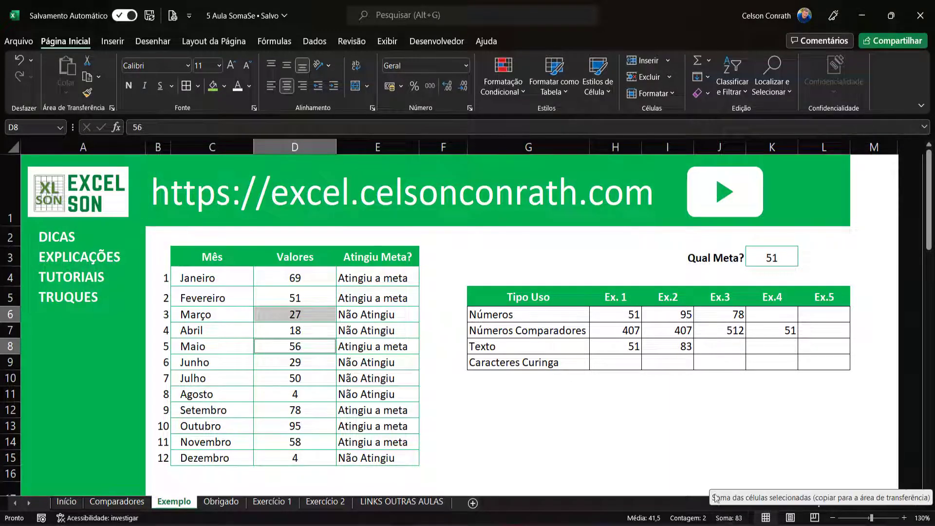
click(713, 347)
click(677, 346)
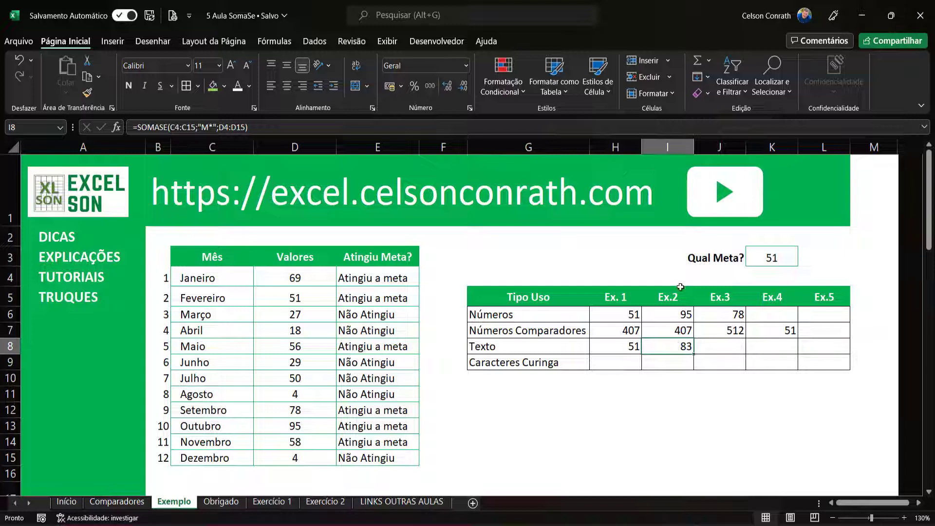
click(717, 342)
click(667, 346)
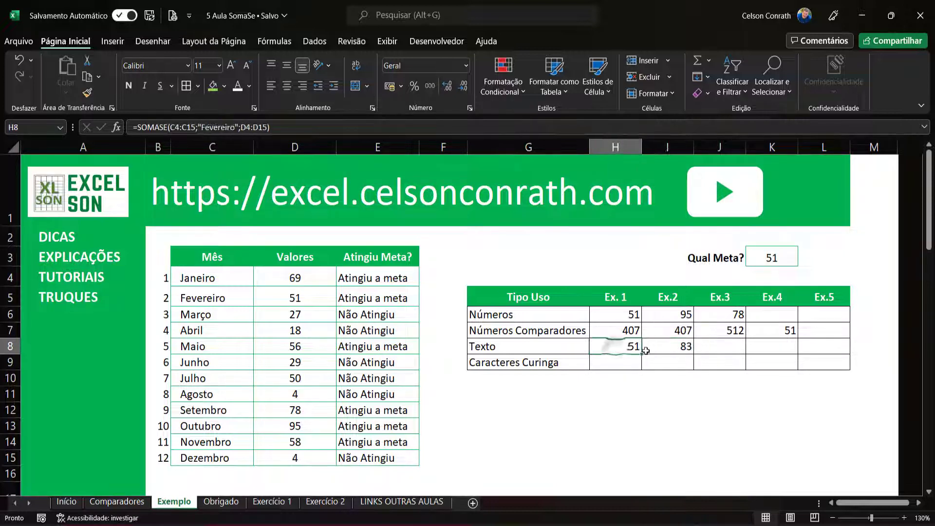
Enter =SOMASE(C4:C15;"*l";D4:D15) in J8 as the third Texto example, summing the values of months ending in l.
click(717, 345)
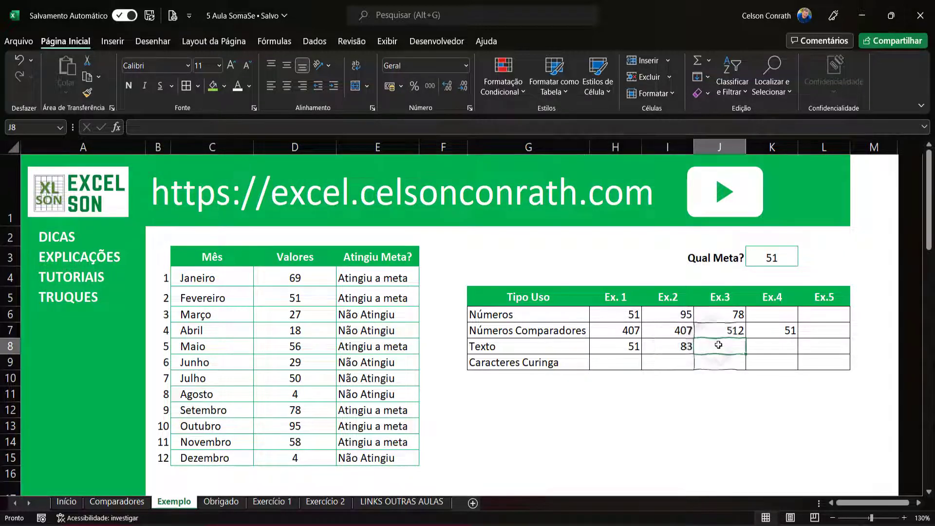
text(=)
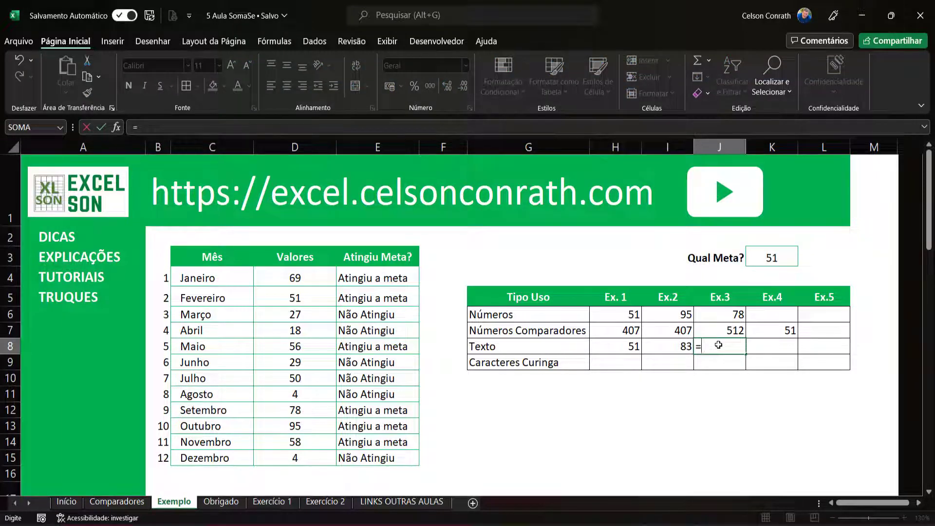
text(somase()
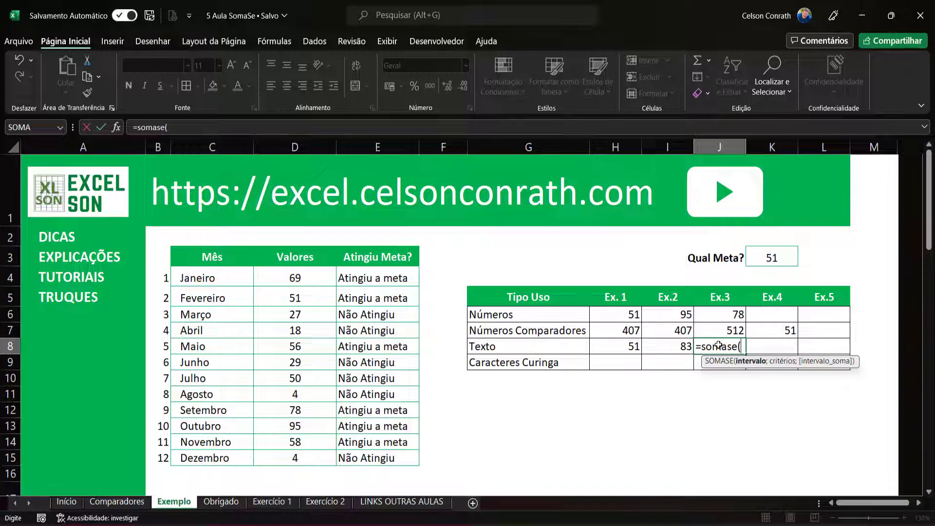
drag(219, 281, 199, 455)
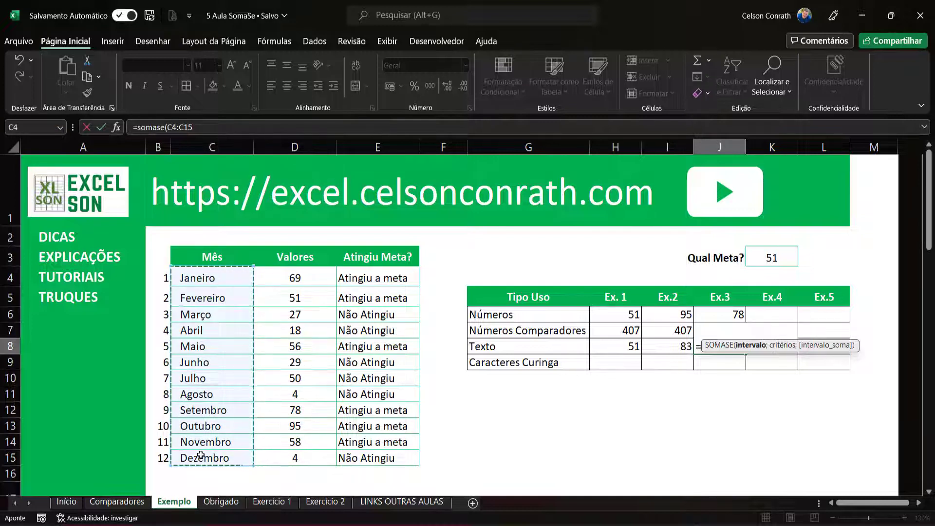
text(;)
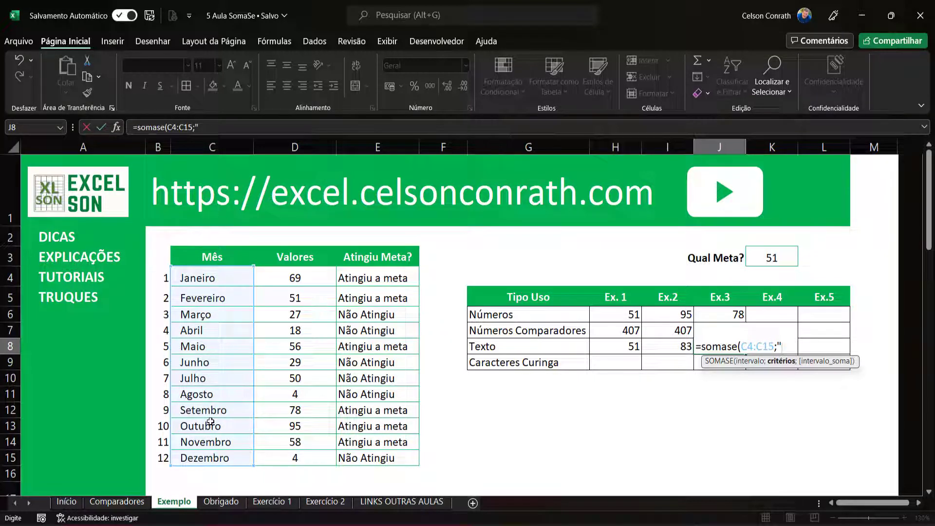
text(*)
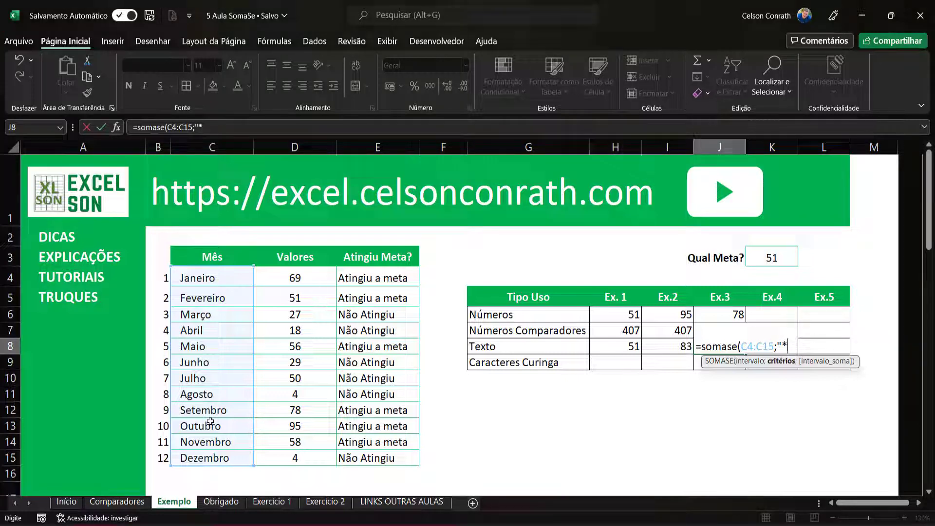
text(l";)
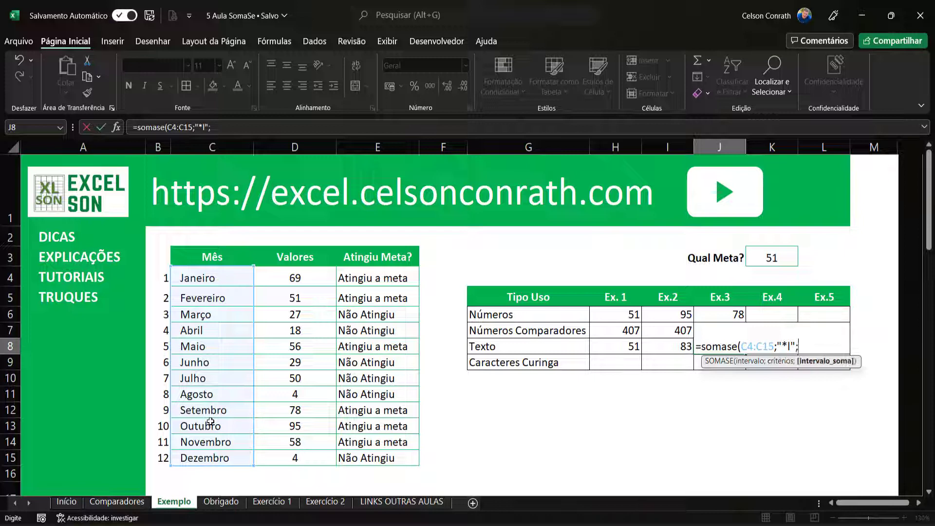
drag(270, 282, 313, 459)
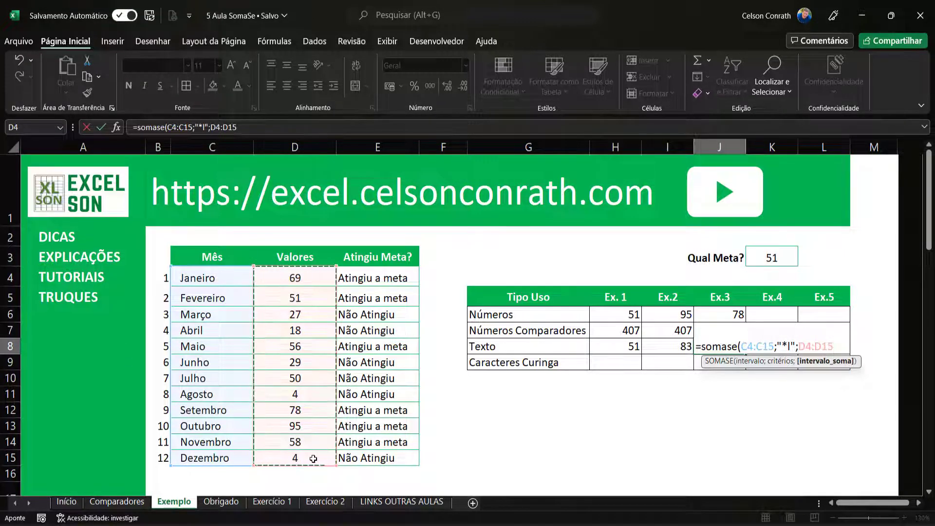
text())
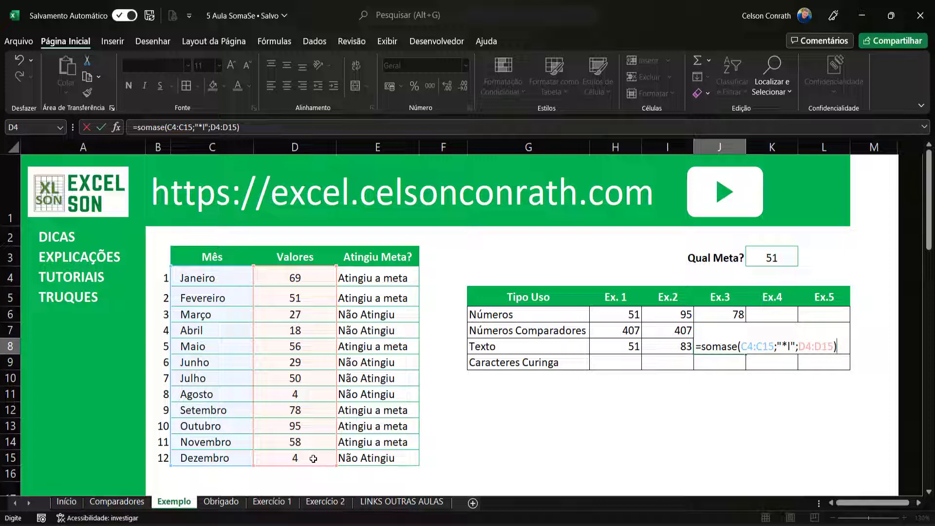
key(Return)
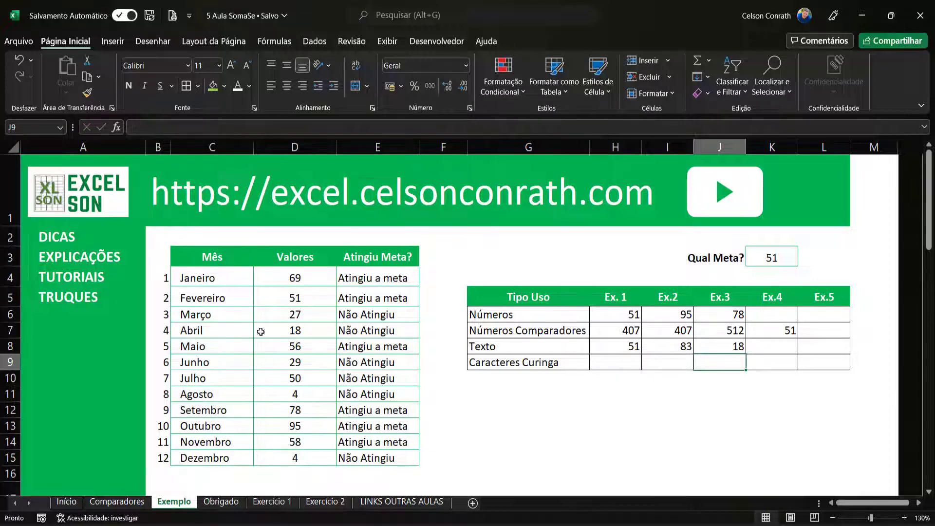
Change Maio in C8 to Maiol to test J8's criterion against the sum of D7:D8, and restore Maio.
click(301, 331)
click(246, 331)
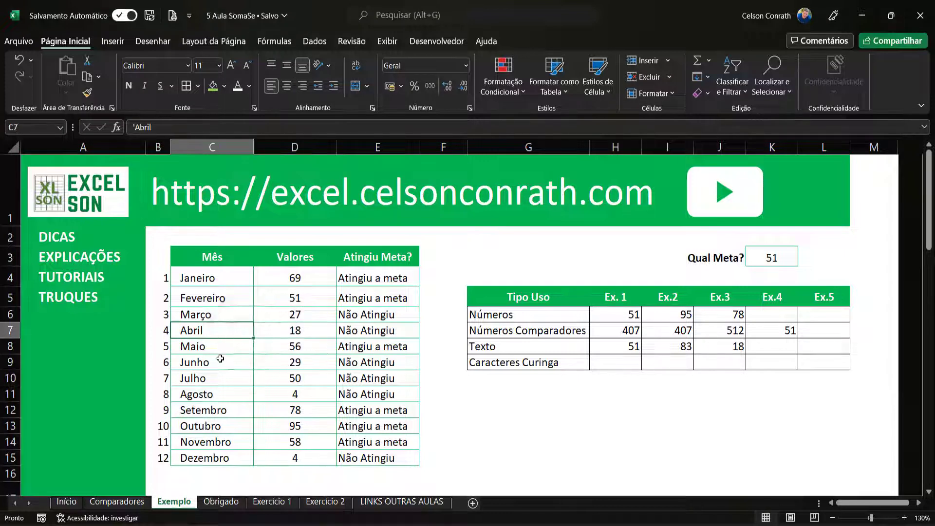
click(209, 346)
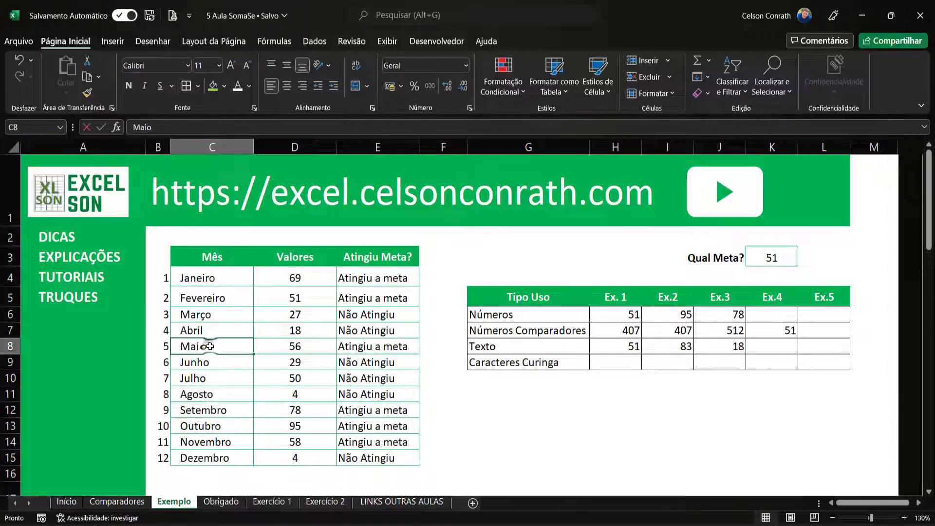
double_click(210, 346)
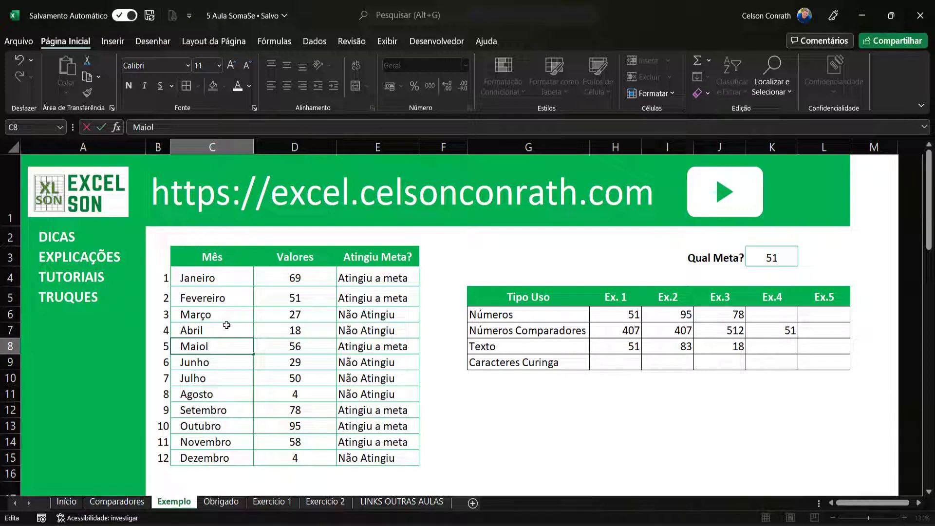
key(Return)
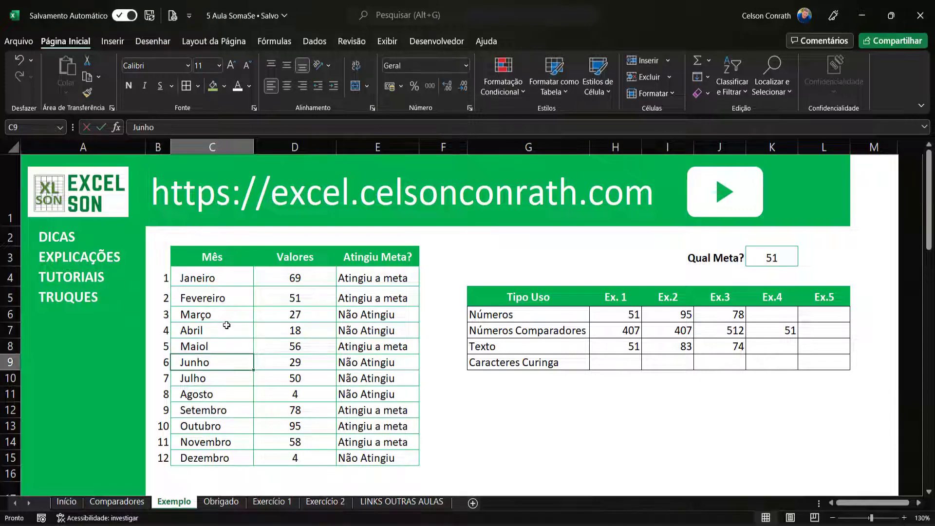
drag(295, 333, 292, 344)
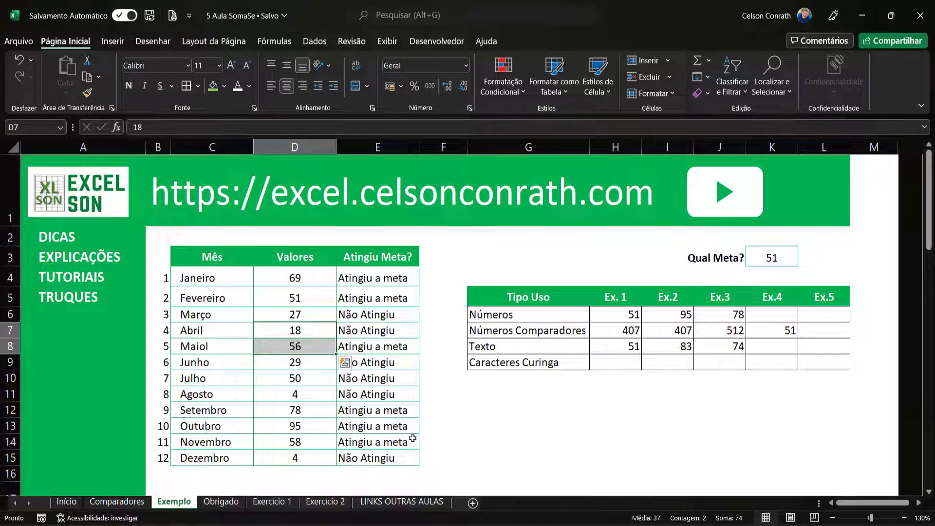
click(727, 345)
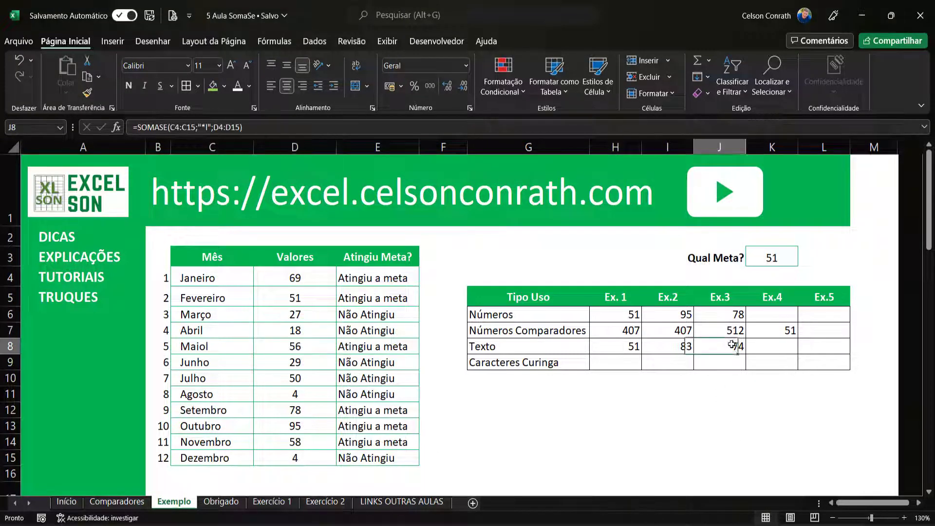
click(227, 342)
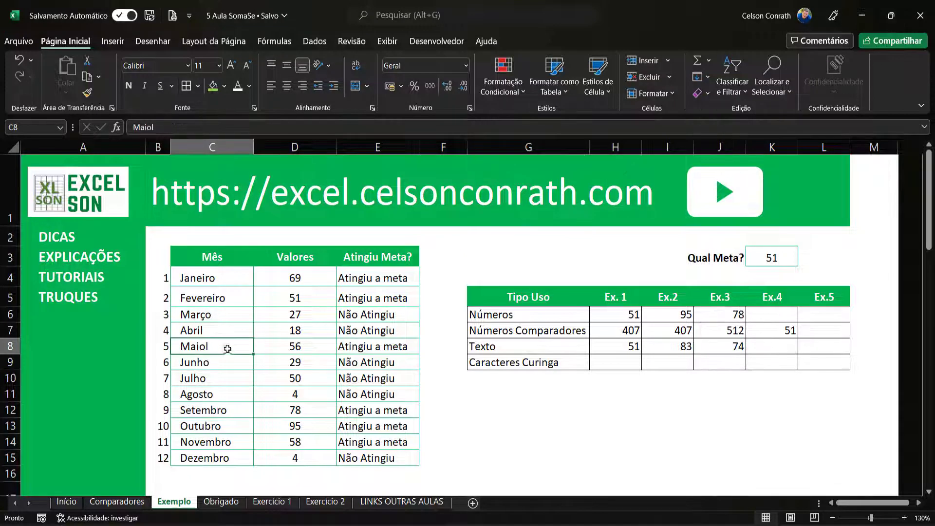
double_click(228, 345)
key(BackSpace)
key(Return)
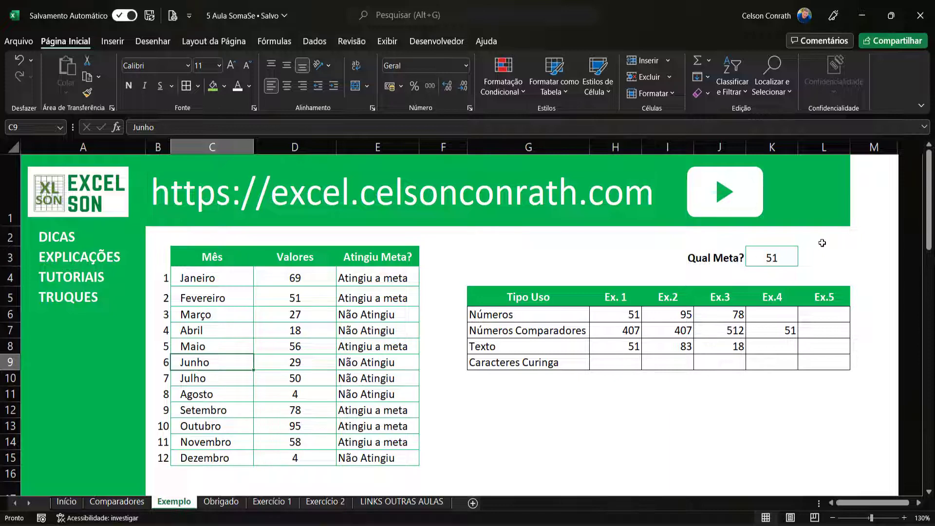
Enter =SOMASE(C4:C15;"*bro";D4:D15) in K8 as the fourth Texto example, summing the values of months ending in bro.
click(785, 341)
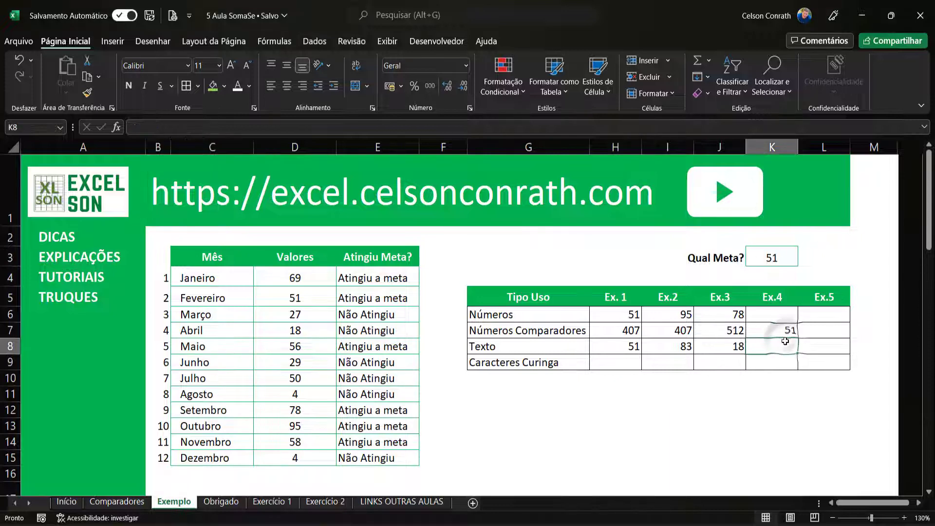
text(=)
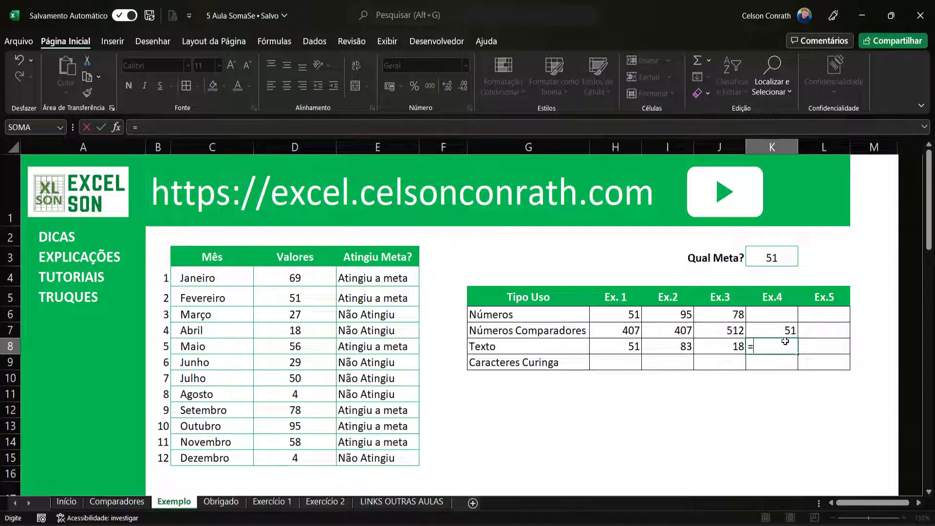
text(somase()
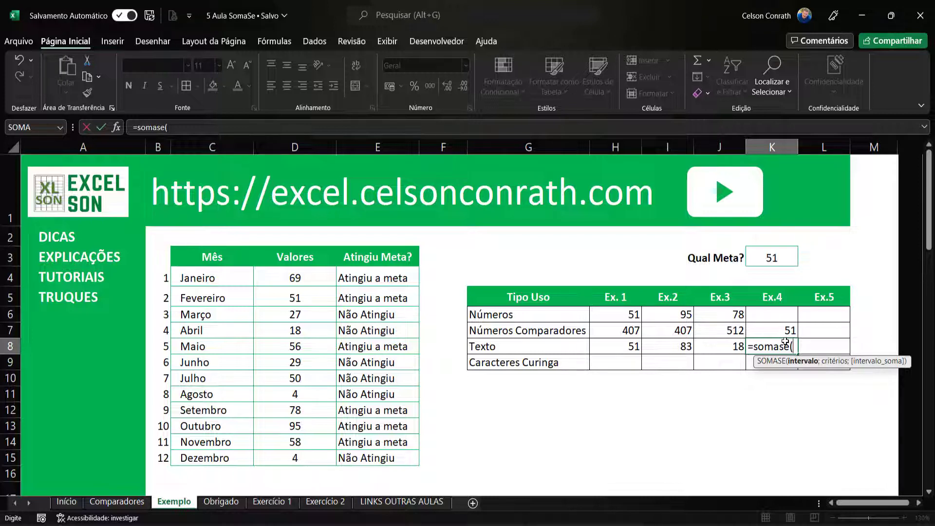
drag(198, 278, 195, 455)
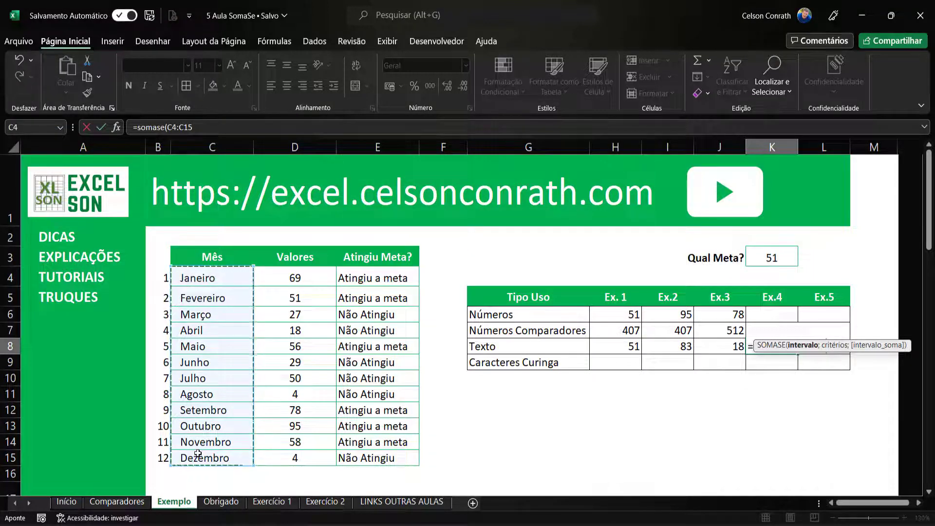
text(;)
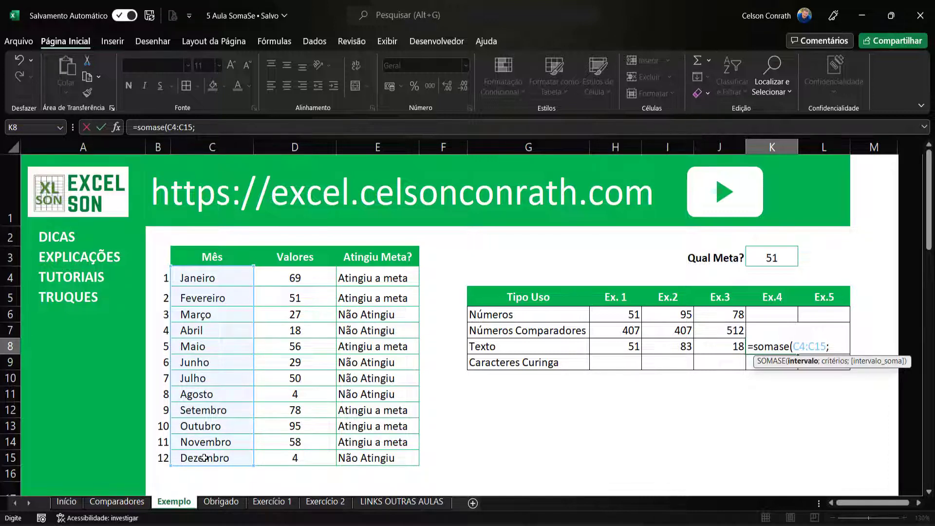
text("*bro)
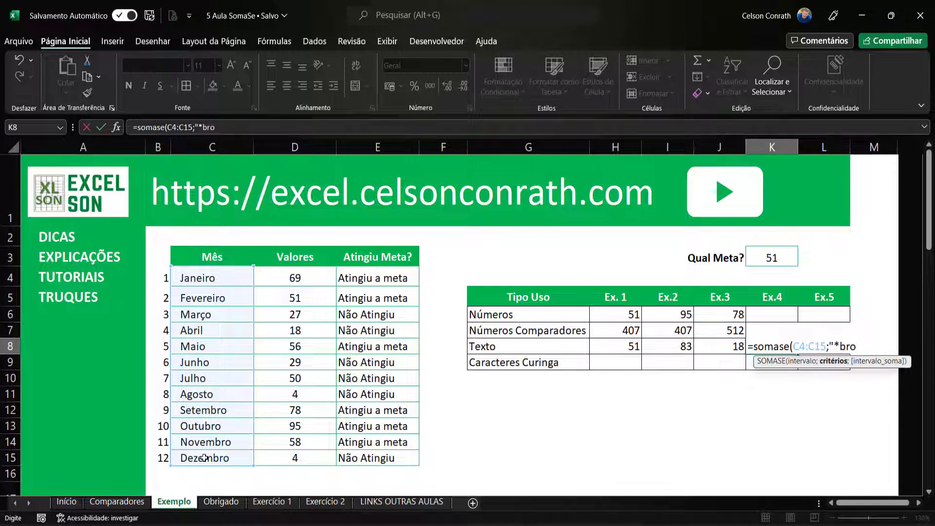
text(";)
click(291, 281)
drag(291, 280, 304, 448)
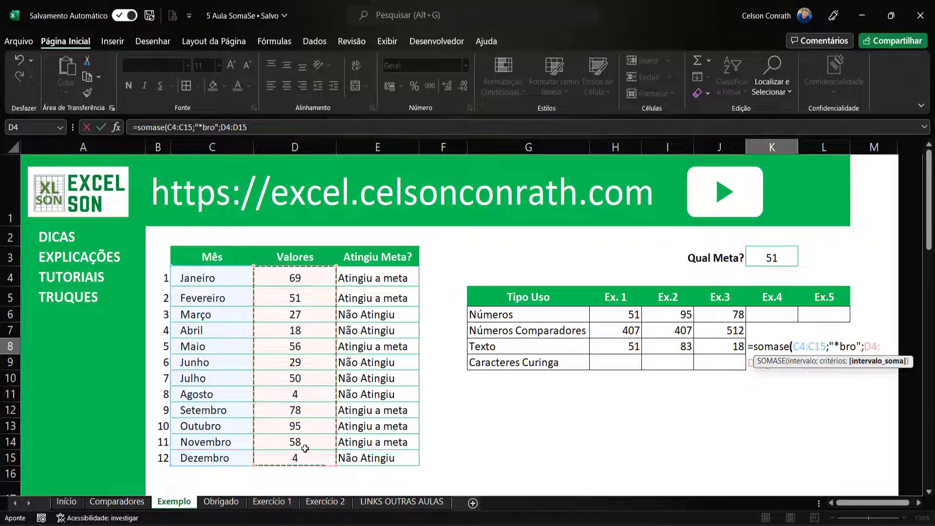
text())
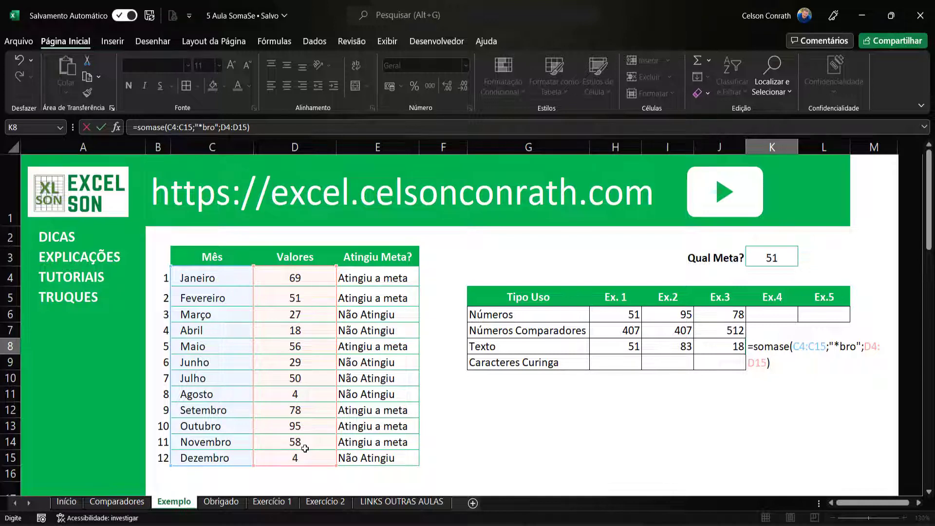
key(Return)
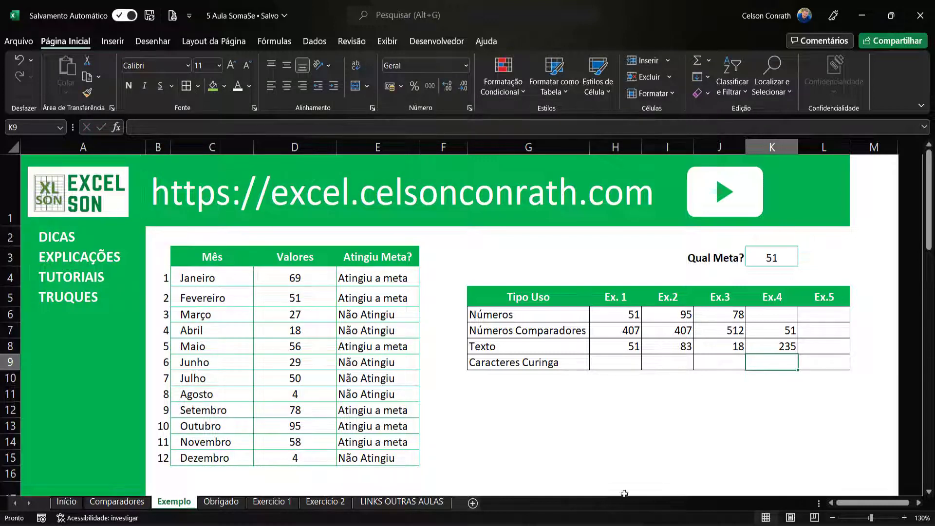
Check K8's formula against the sum of the Setembro, Outubro, Novembro and Dezembro values in D12:D15.
click(781, 346)
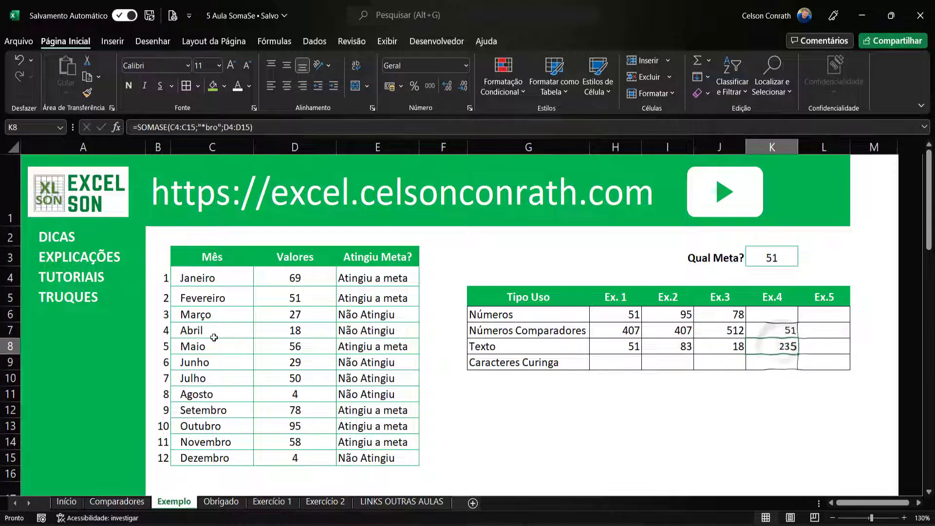
click(222, 412)
ctrl+click(218, 428)
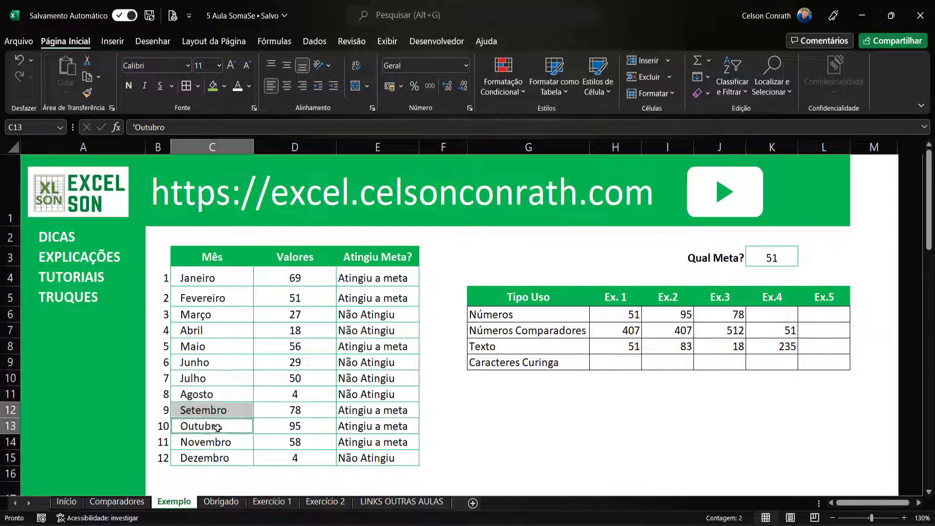
ctrl+click(220, 442)
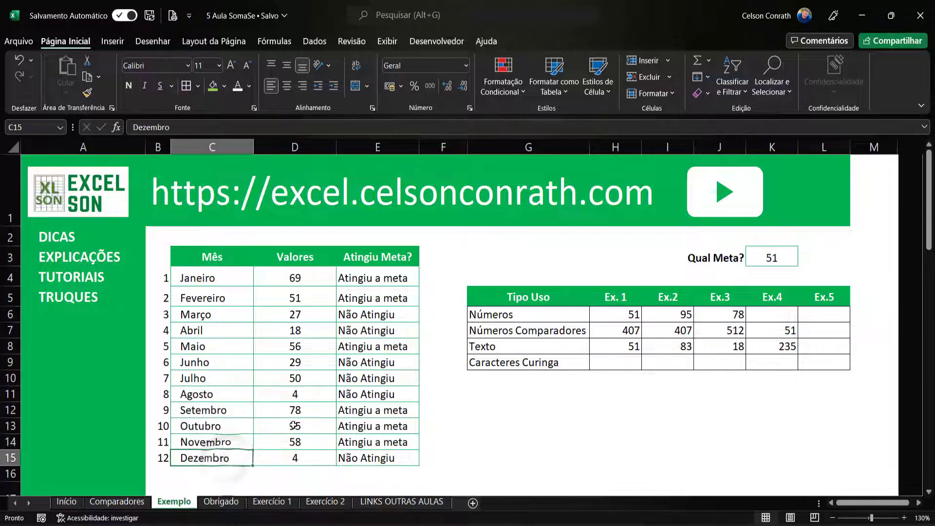
click(295, 411)
ctrl+click(295, 425)
ctrl+click(295, 457)
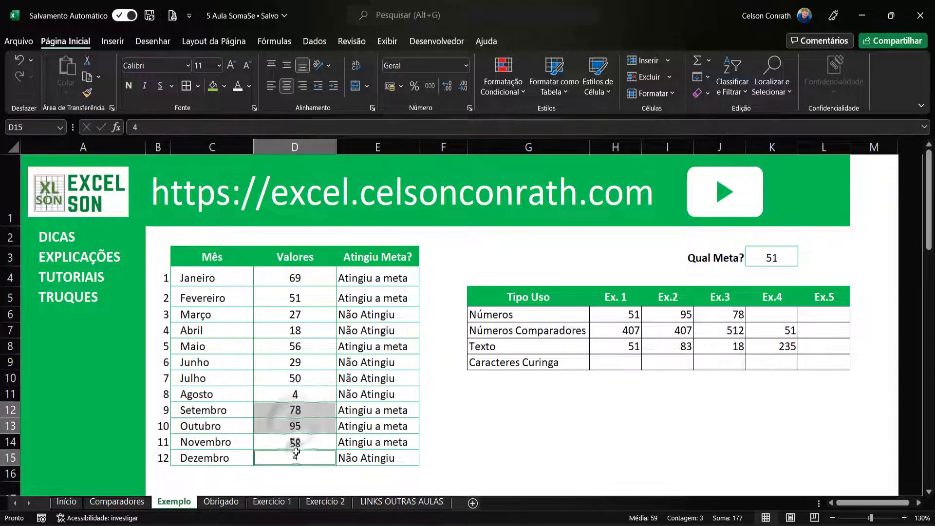
ctrl+click(295, 441)
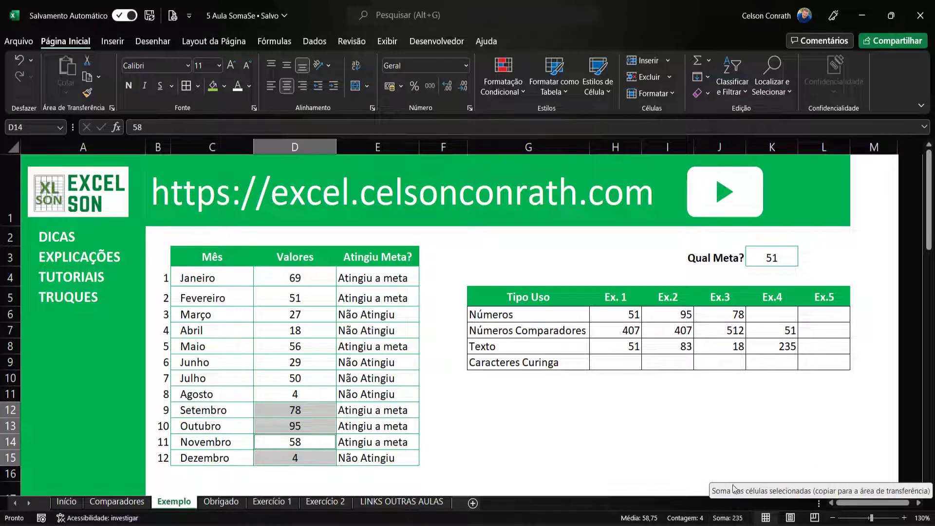
Review the wildcard character meanings on the Comparadores sheet and return to the Exemplo sheet.
click(795, 346)
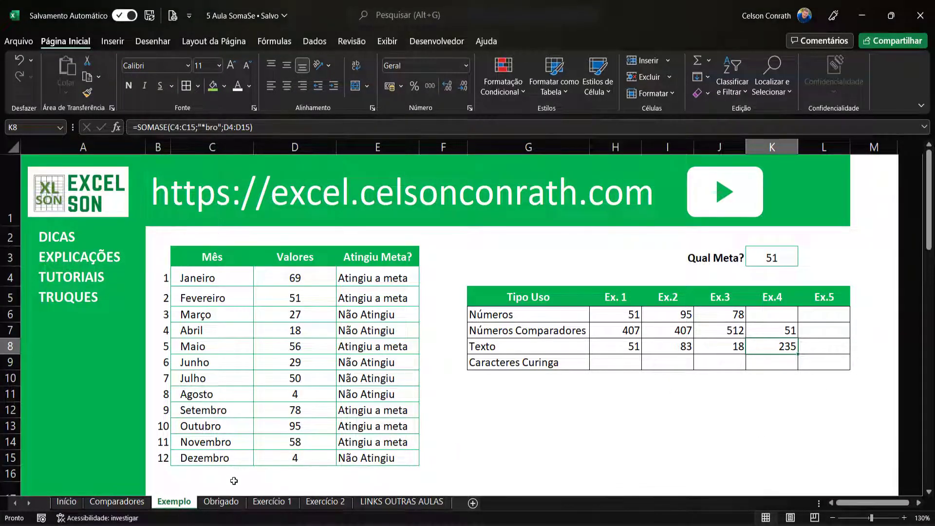
click(135, 502)
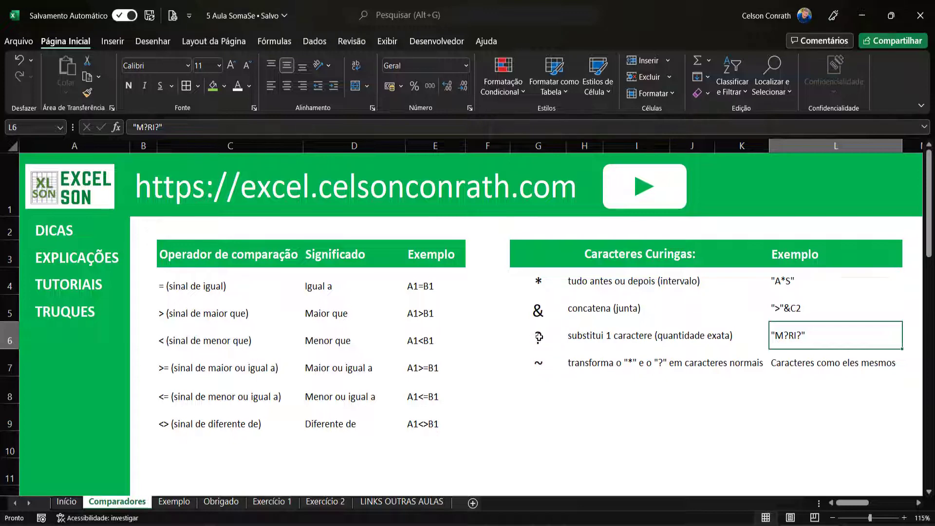
click(174, 502)
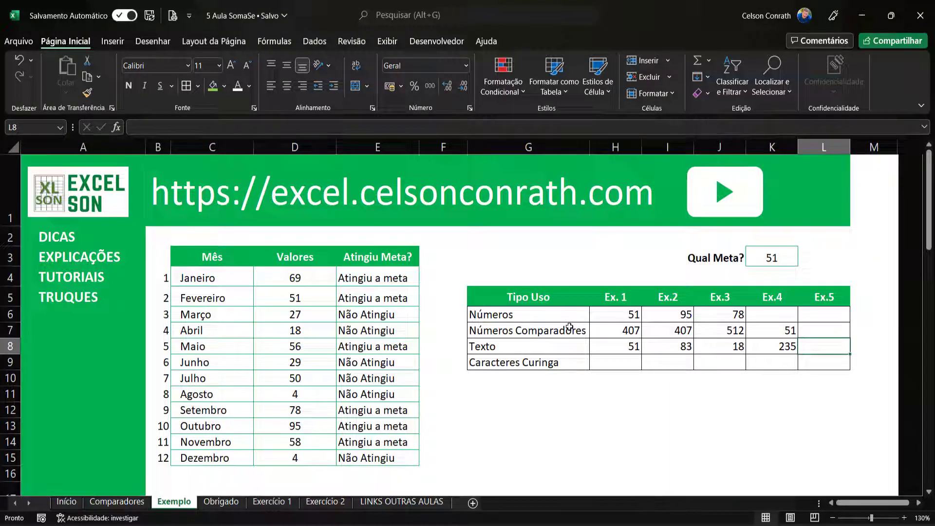
Enter =SOMASE(C4:C15;"?A*";D4:D15) in L8 as the fifth Texto example, summing months whose second letter is A.
text(=somase()
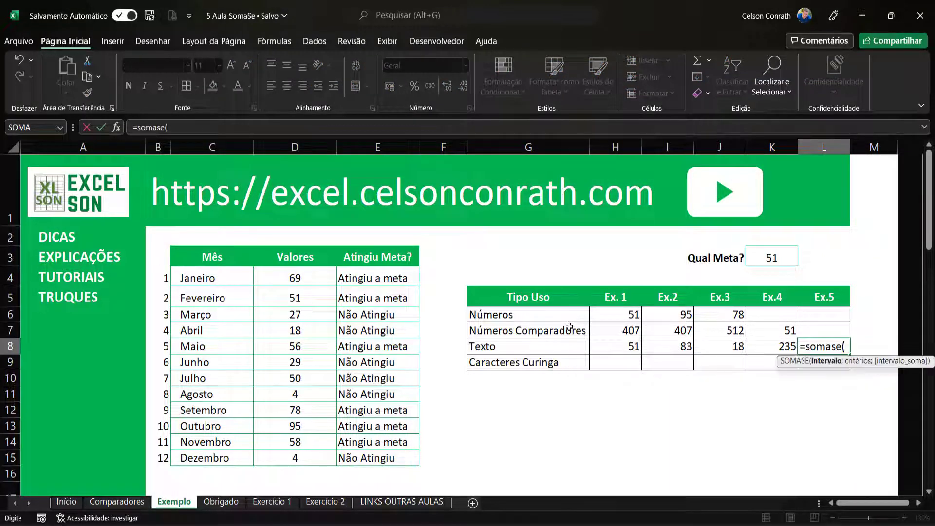
drag(223, 283, 221, 390)
drag(227, 417, 238, 459)
text(;)
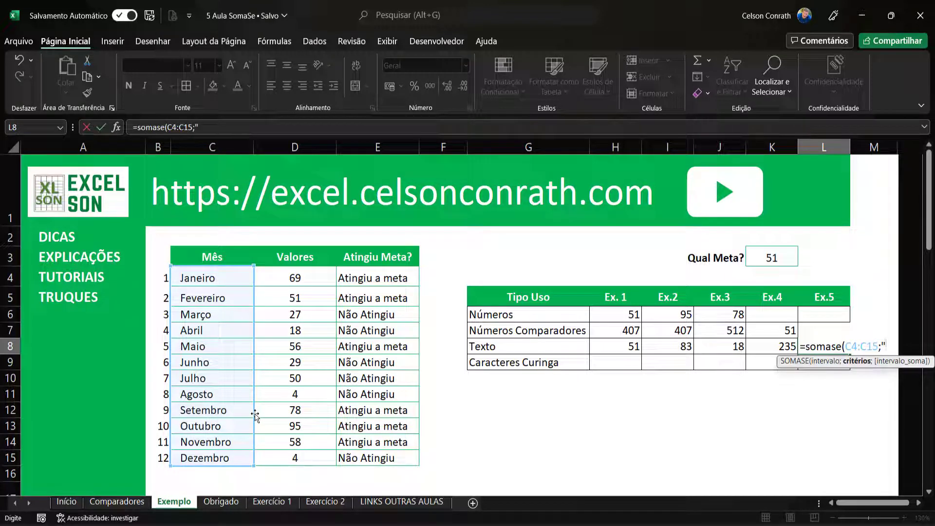
text(?)
text(A*)
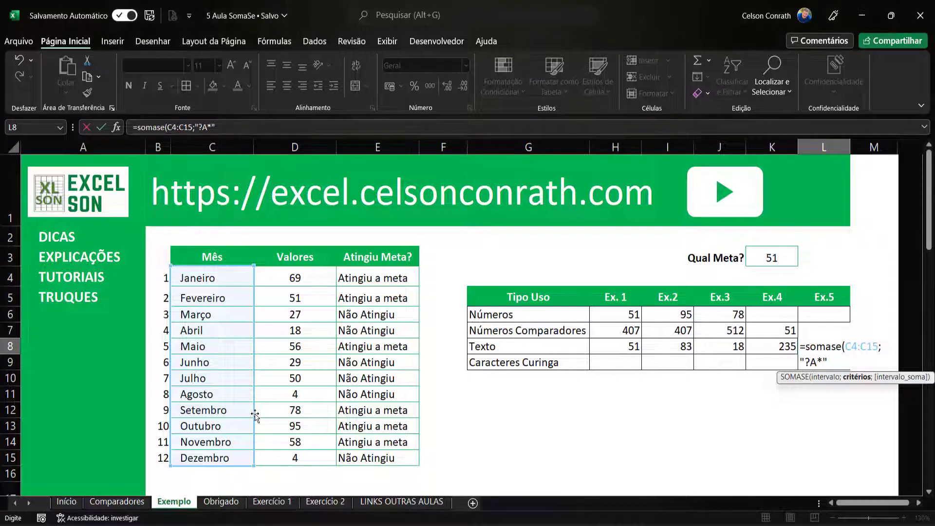
text(;)
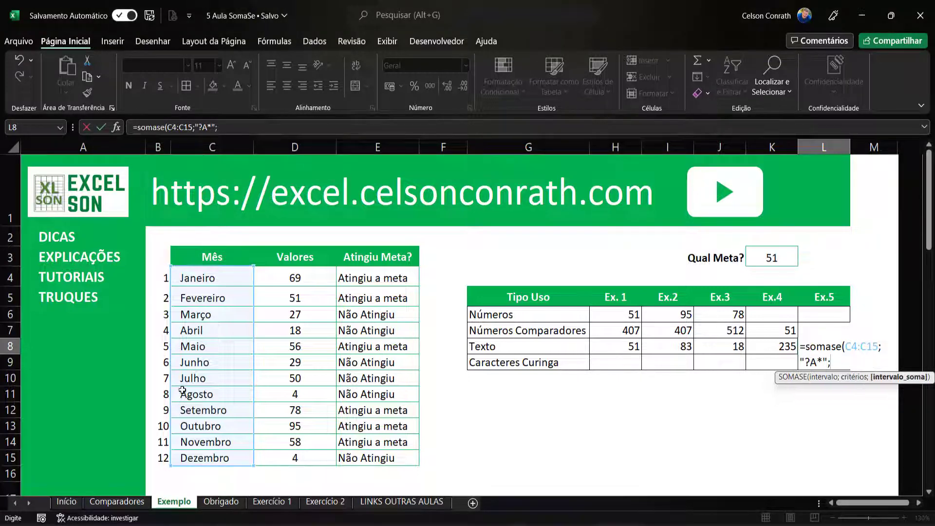
drag(315, 276, 305, 452)
key(Return)
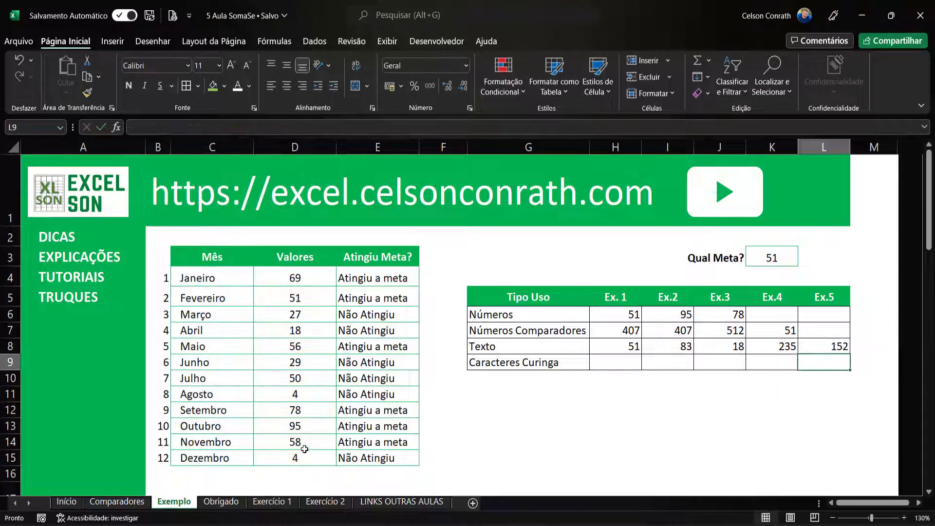
Check L8's formula against the sum of the Janeiro, Março and Maio values in D4, D6 and D8.
click(842, 346)
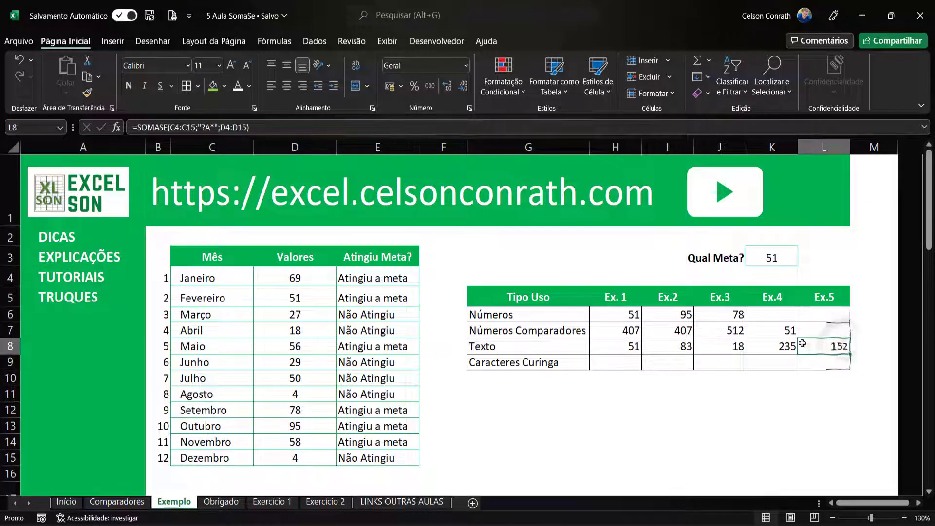
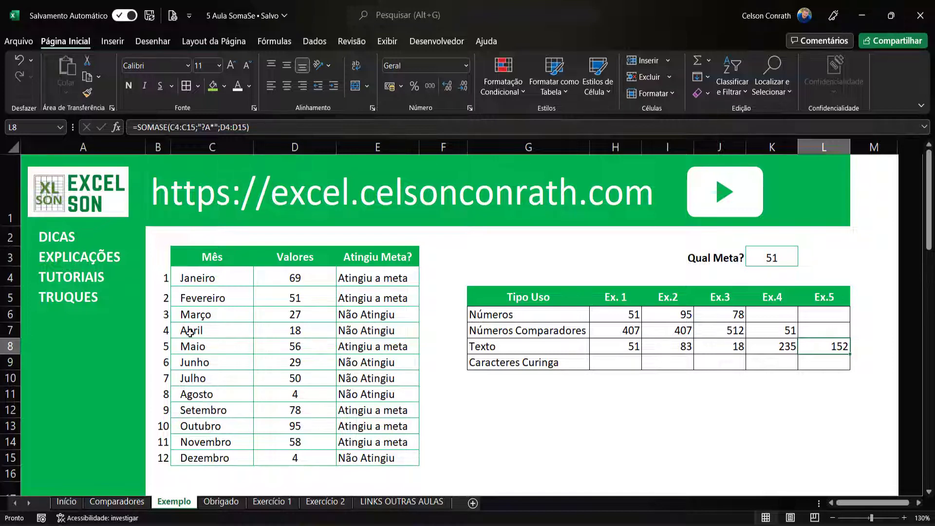
click(299, 278)
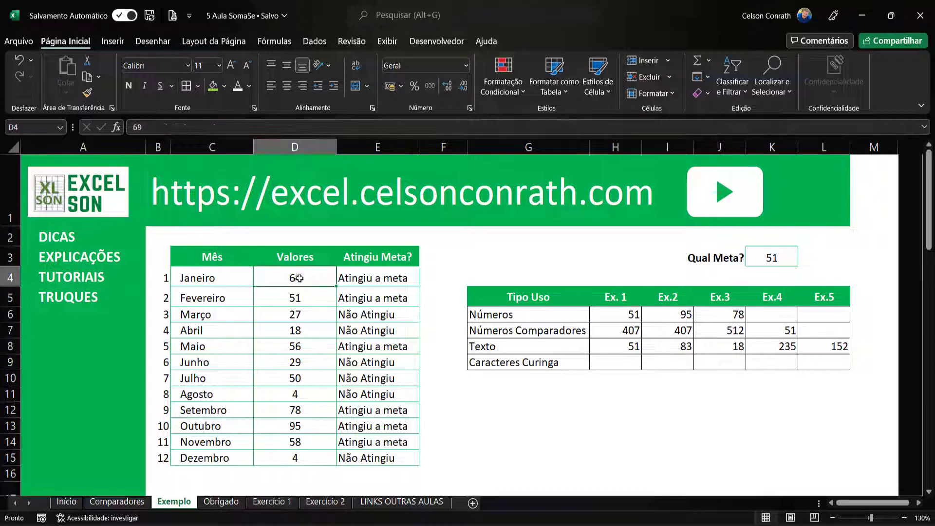
ctrl+click(295, 314)
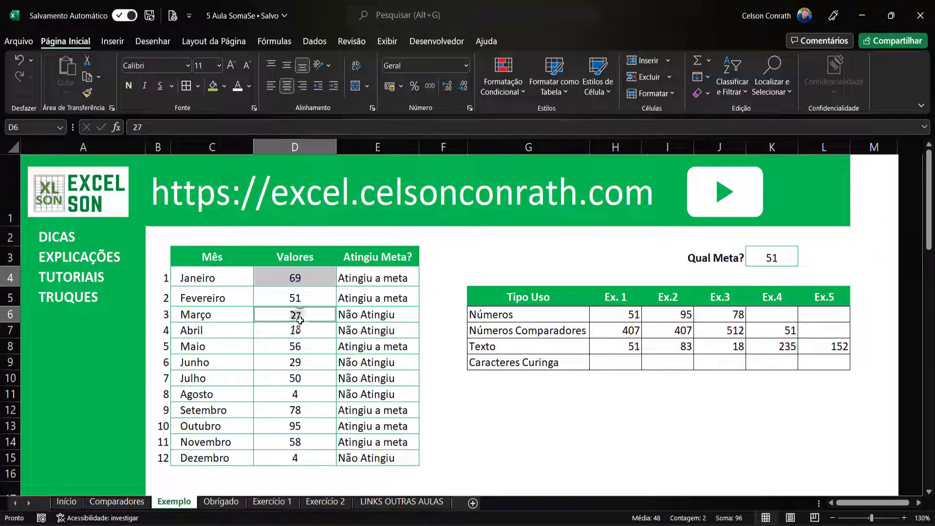
ctrl+click(292, 346)
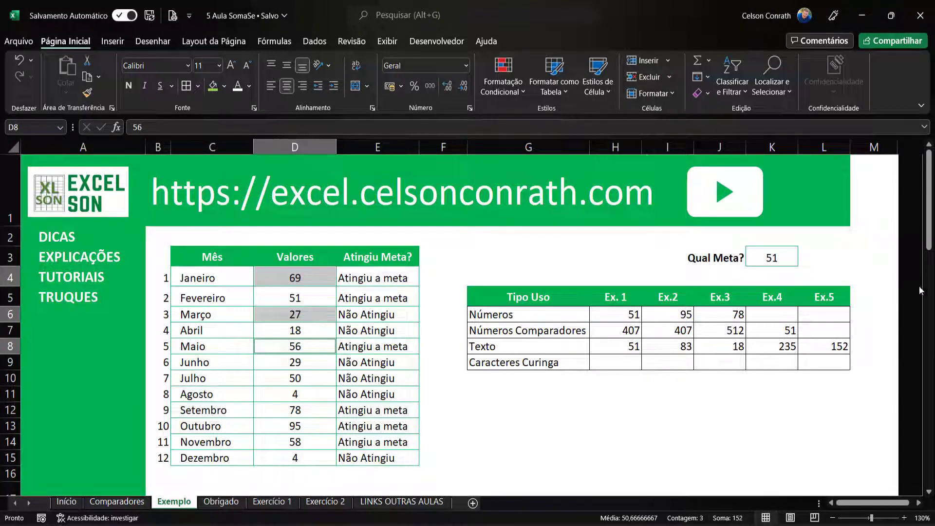
Change the criterion in L8's SOMASE formula to "?An*".
click(837, 351)
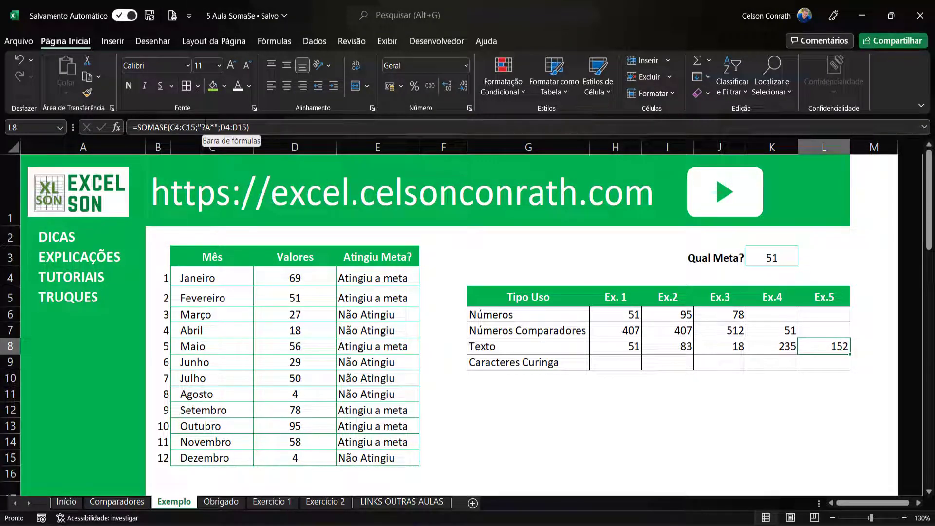
click(212, 127)
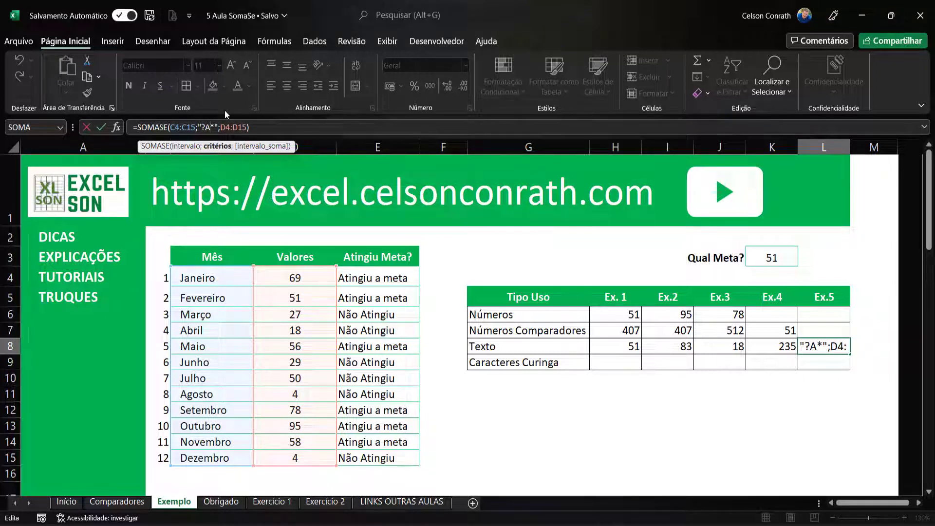
text(n)
key(Return)
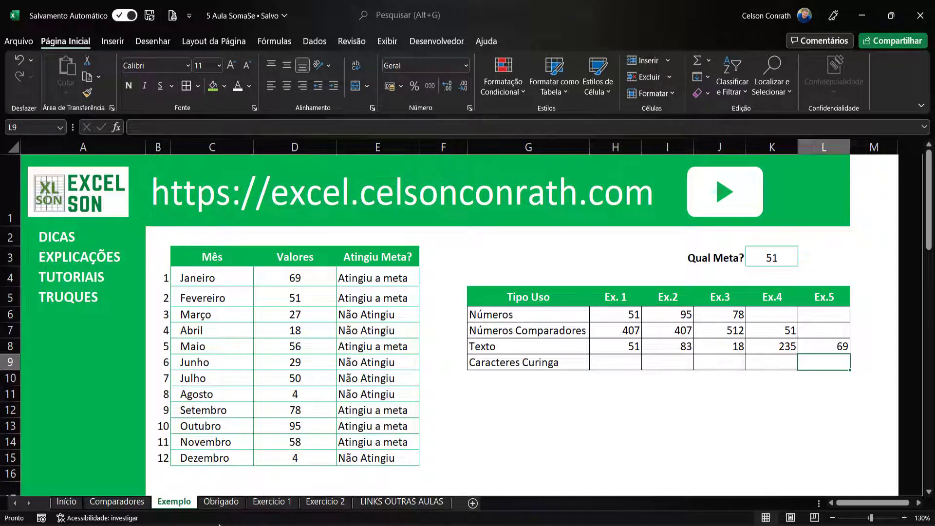
Replace Dezembro in C15 with xanffffff to test L8's criterion.
click(199, 472)
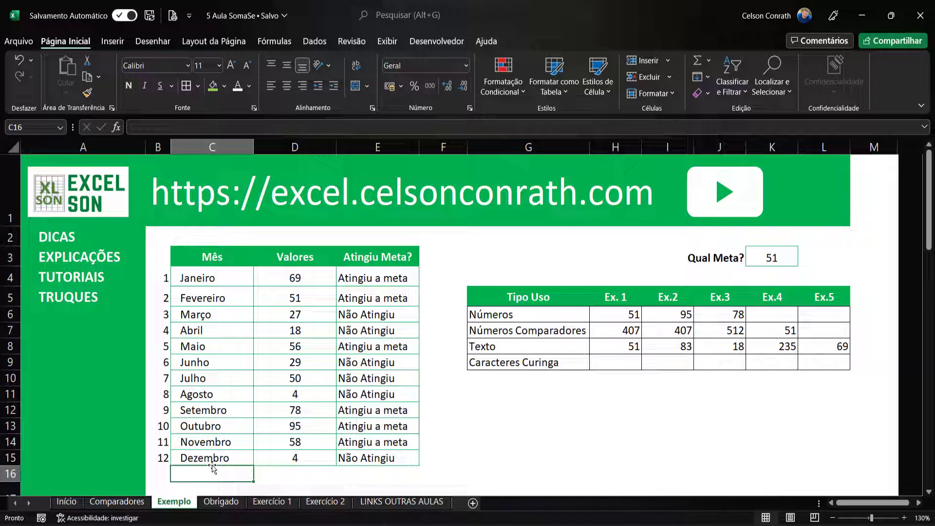
click(212, 463)
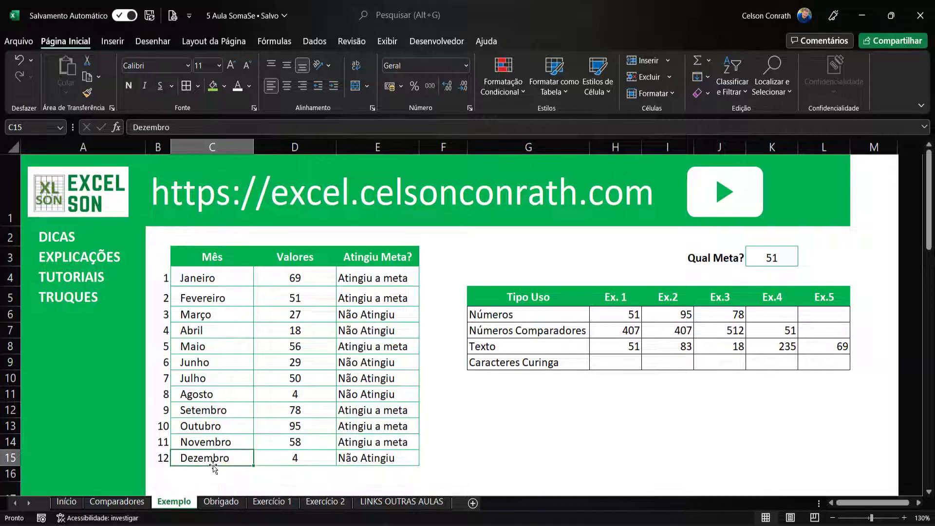
text(xan)
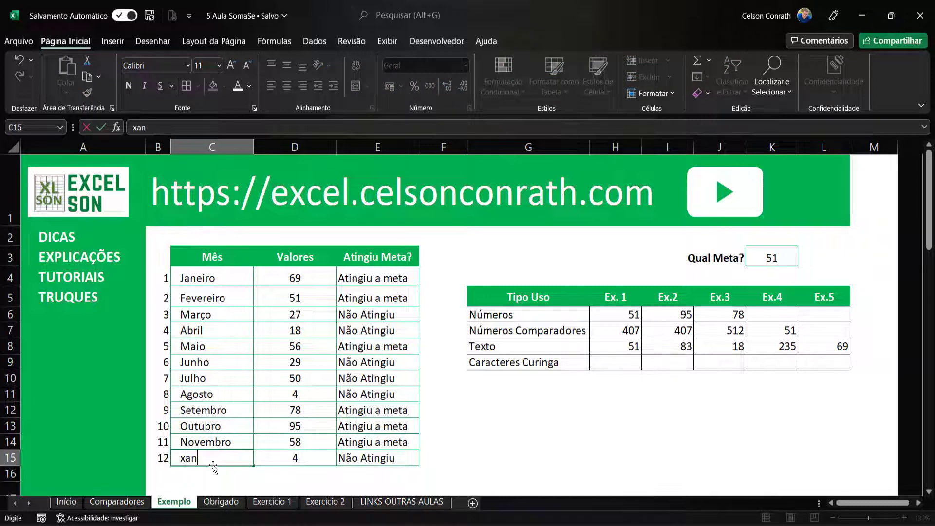
text(ffffff)
key(Return)
key(Up)
key(Right)
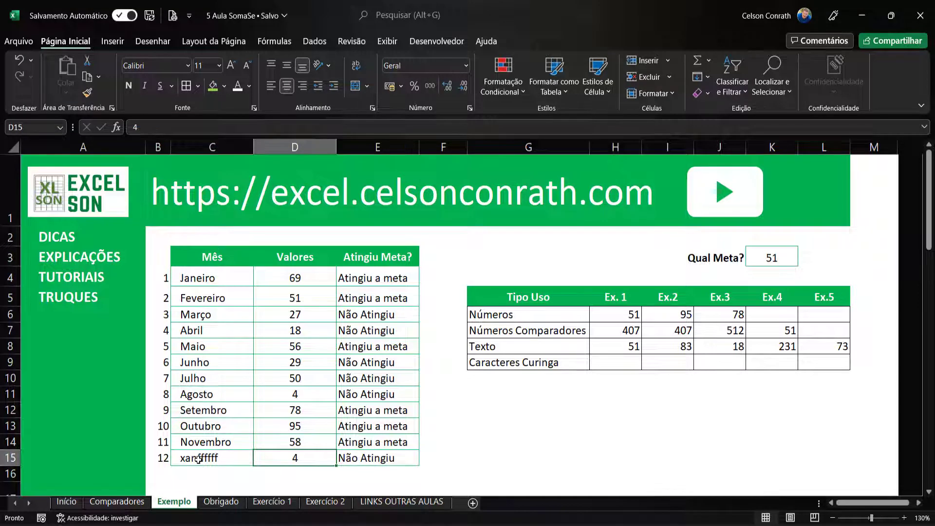
Change the criterion in L8's SOMASE formula to "*An*" to match an anywhere in the month text.
click(819, 351)
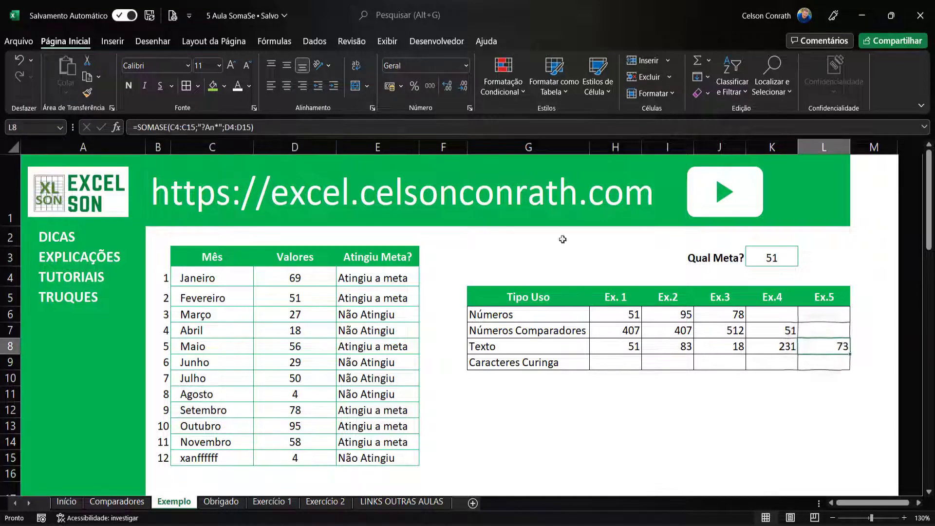
click(205, 127)
key(BackSpace)
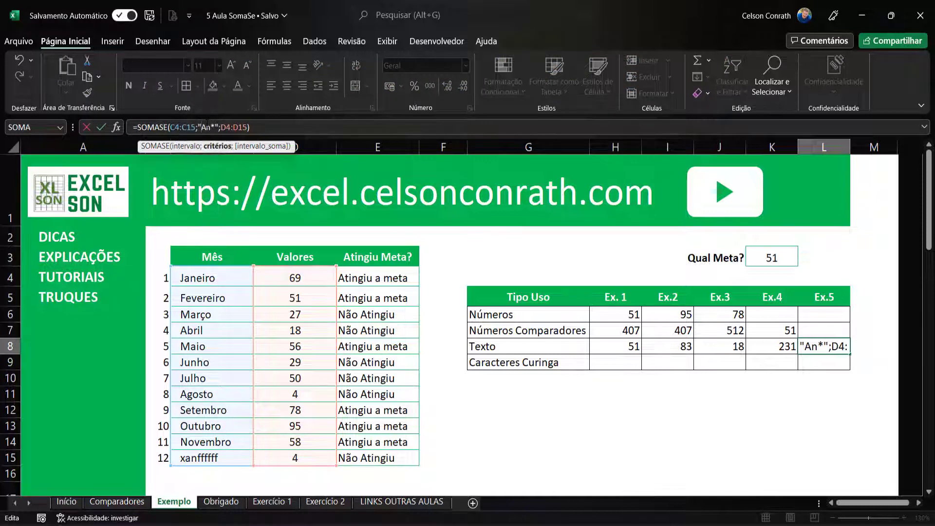
text(*)
key(Return)
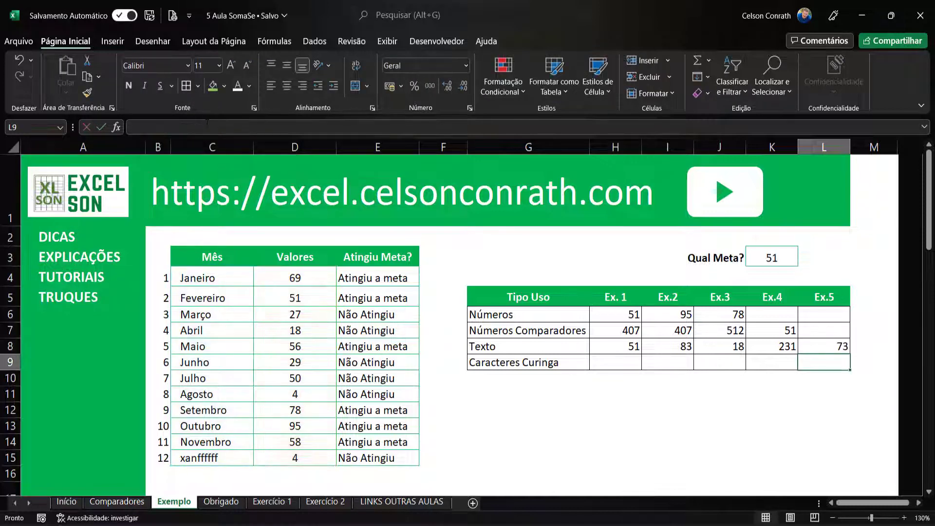
Extend the text in C15 to xxxxxxxanffffff and check L8's formula against it.
click(836, 346)
click(184, 458)
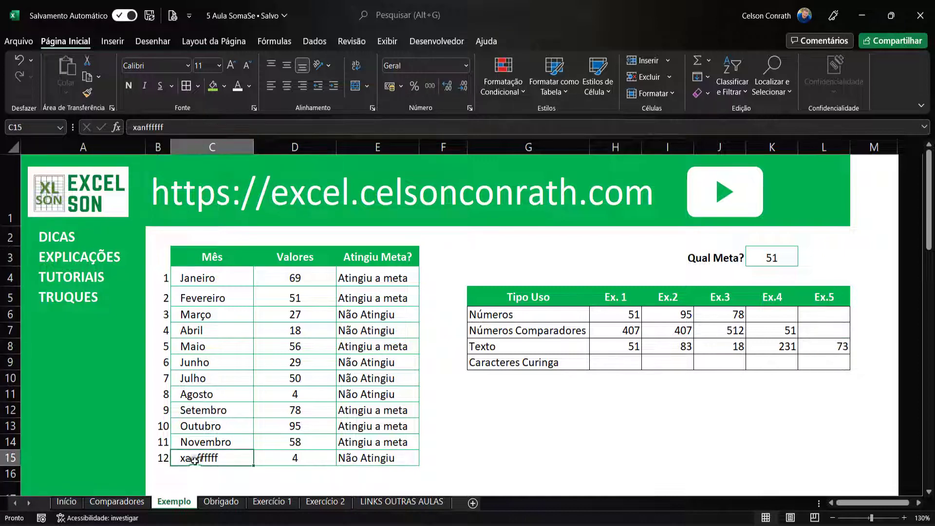
double_click(183, 458)
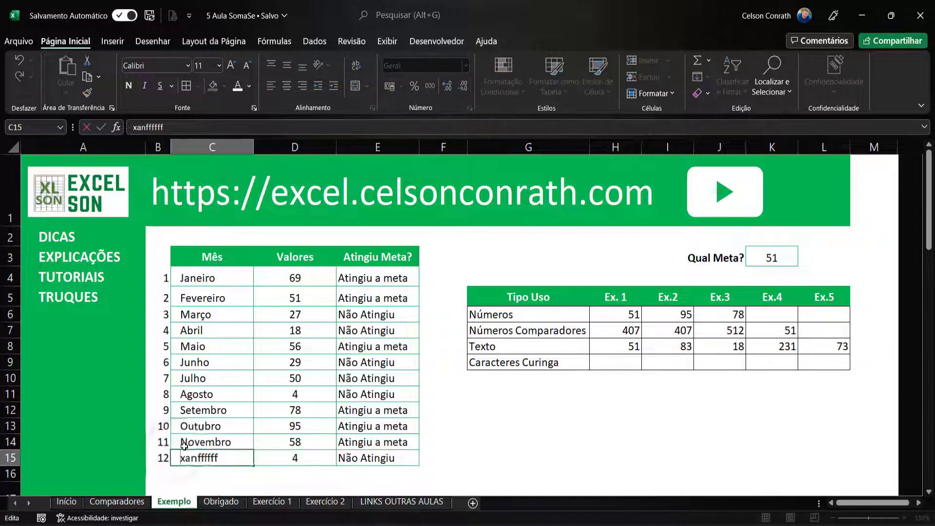
text(xxxxxx)
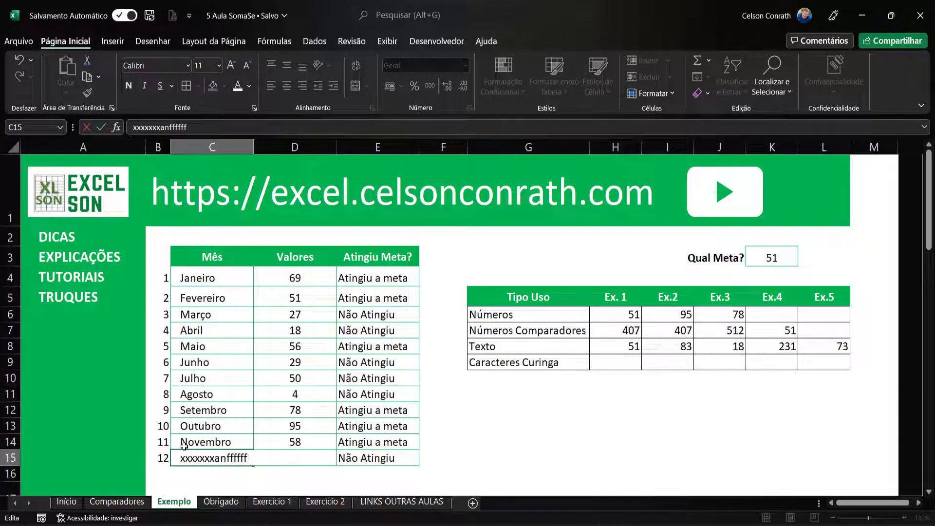
key(Return)
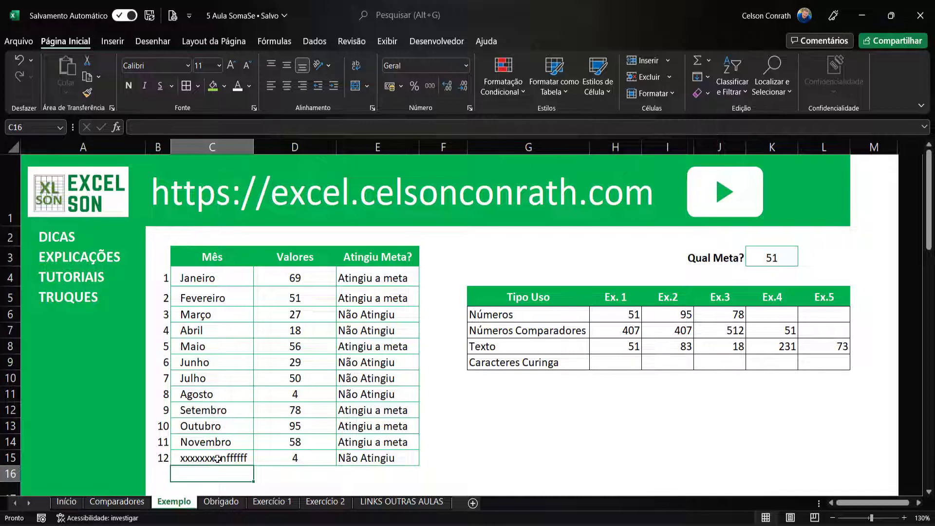
click(839, 344)
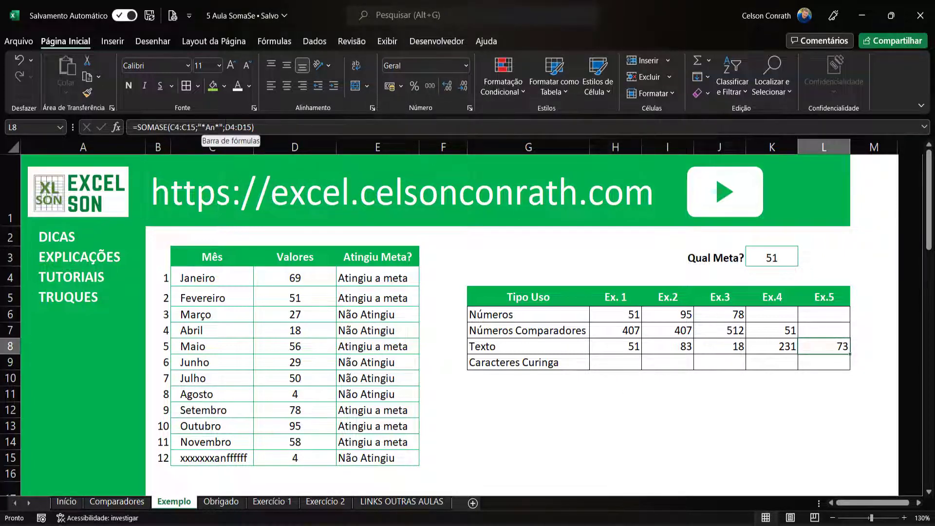
Insert an into Fevereiro in C5 so that it reads Feveanreiro.
double_click(204, 298)
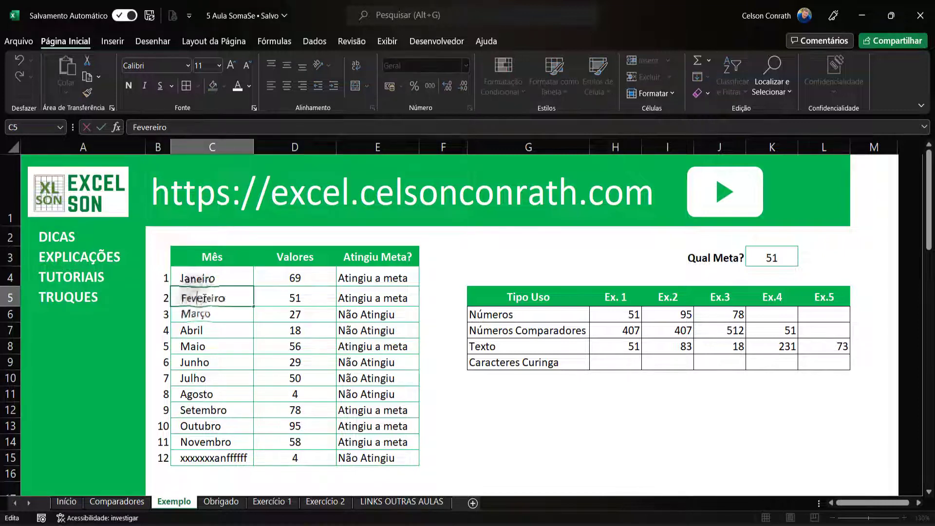
text(an)
key(Return)
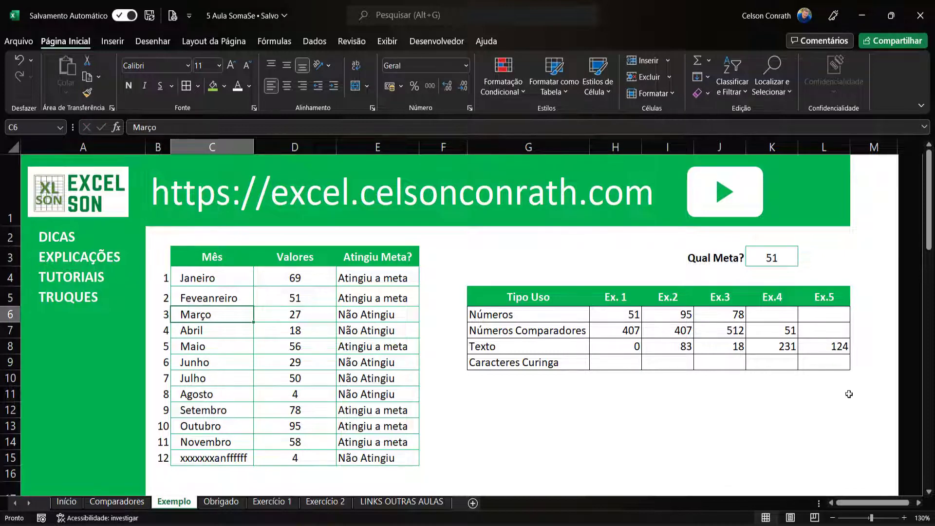
Set the criterion in L8's SOMASE formula back to "?An*" and select H9 in the Caracteres Curinga row.
click(843, 347)
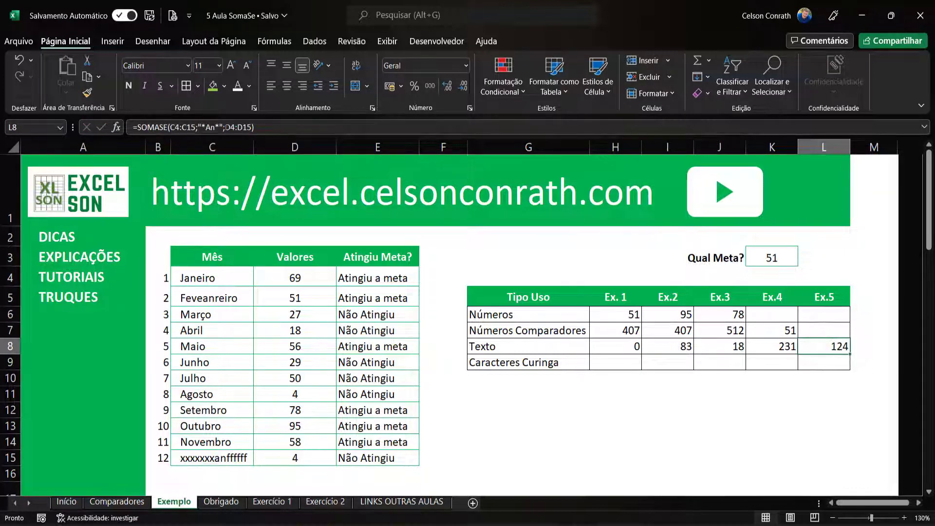
click(205, 127)
key(BackSpace)
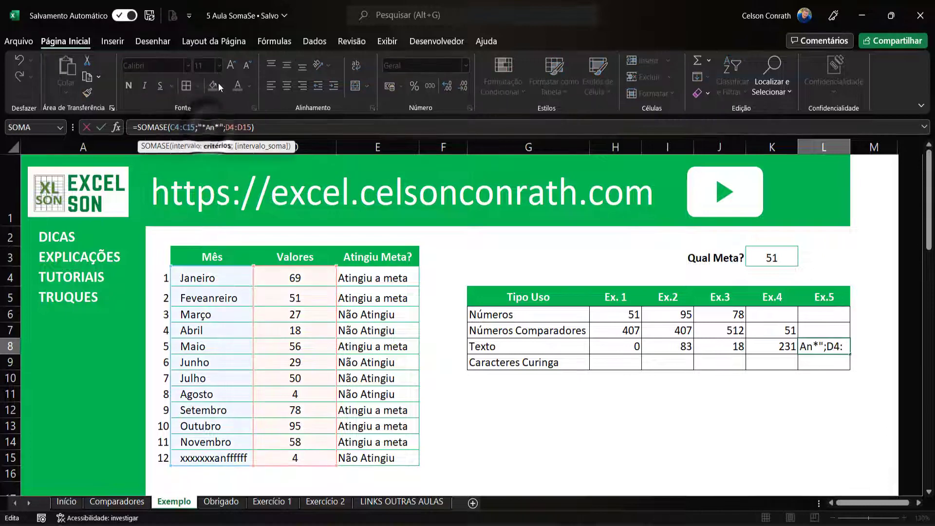
text(?)
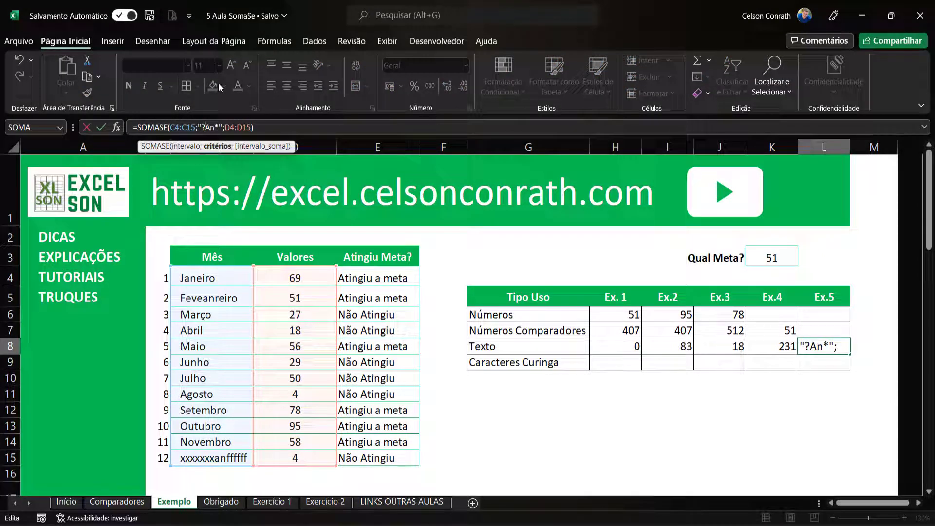
key(Return)
key(Up)
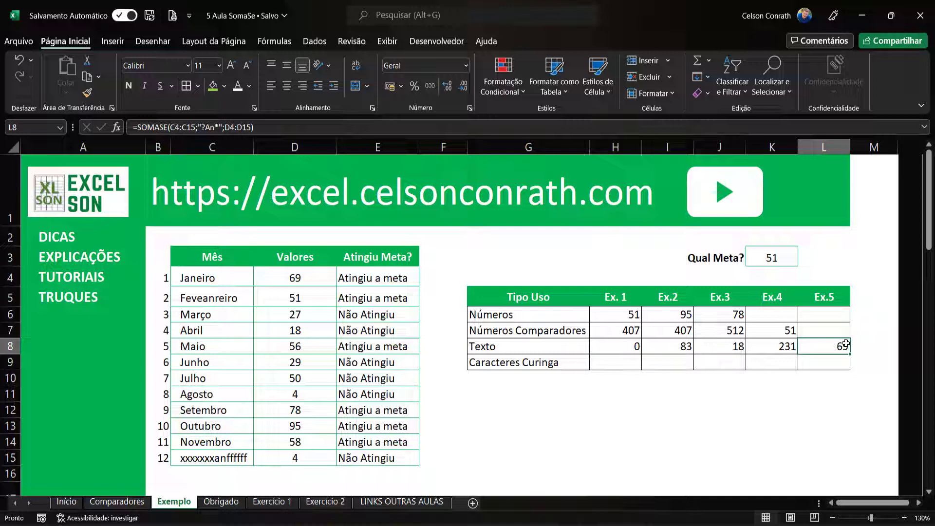
click(616, 361)
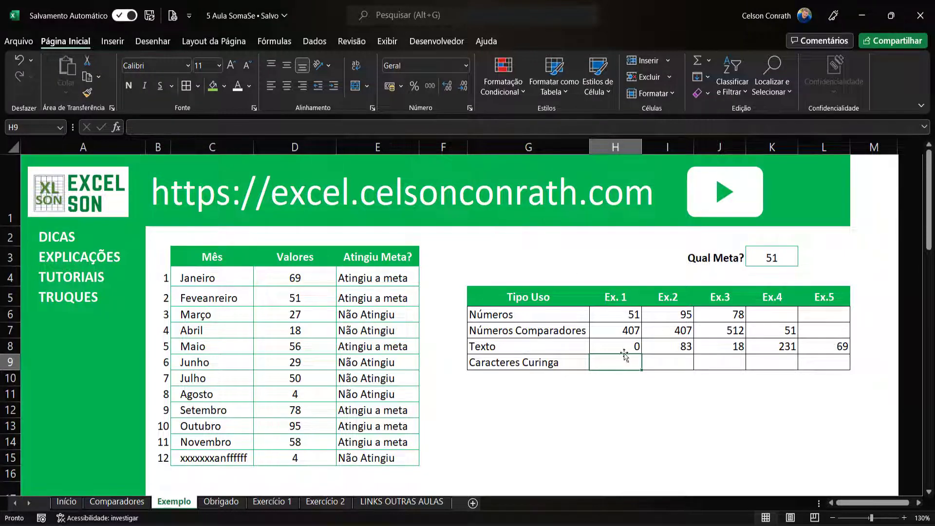
Enter a SOMASE formula in H9 that sums D4:D15 where E4:E15 equals "Atingiu a Meta".
text(=s)
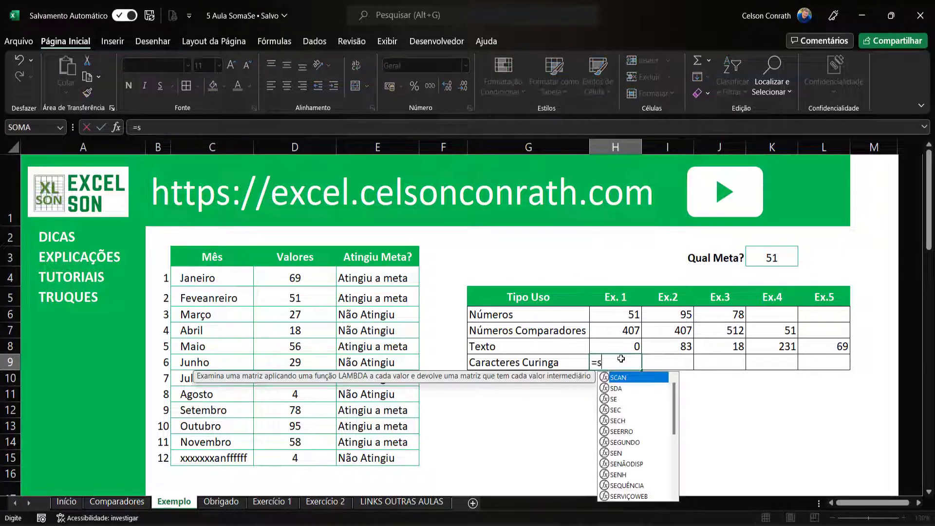
text(omase()
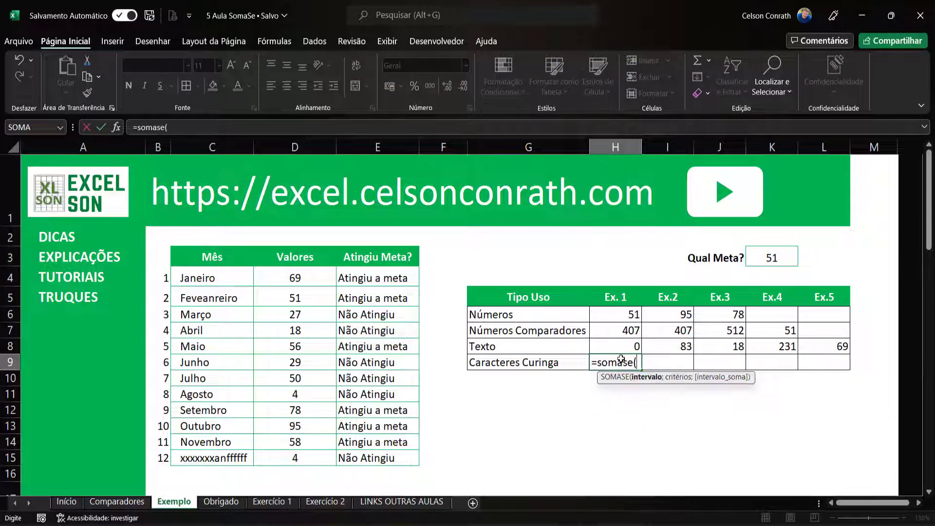
drag(369, 280, 387, 449)
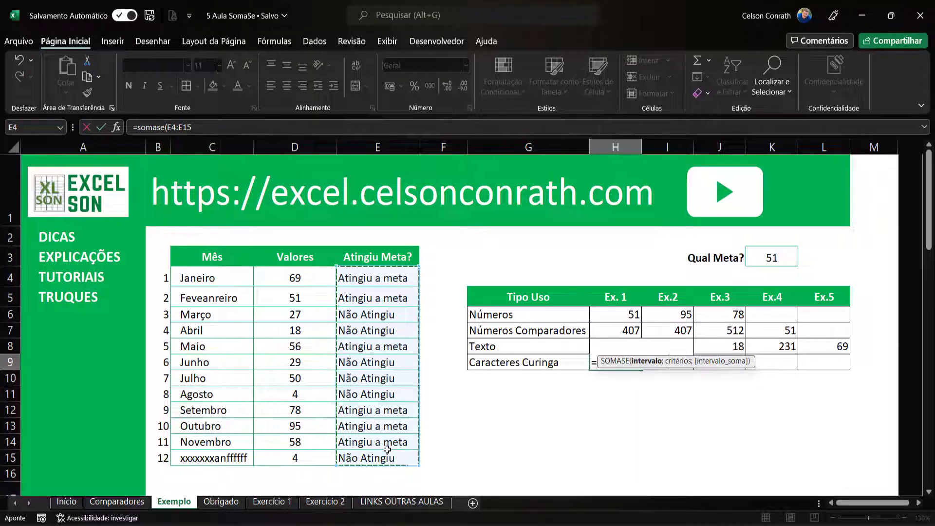
text(;)
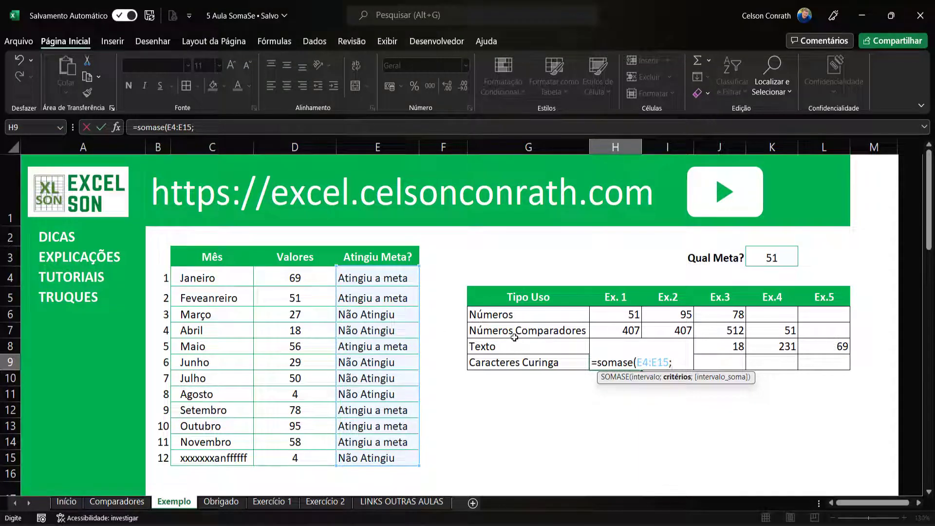
text("Atingiu a Meta)
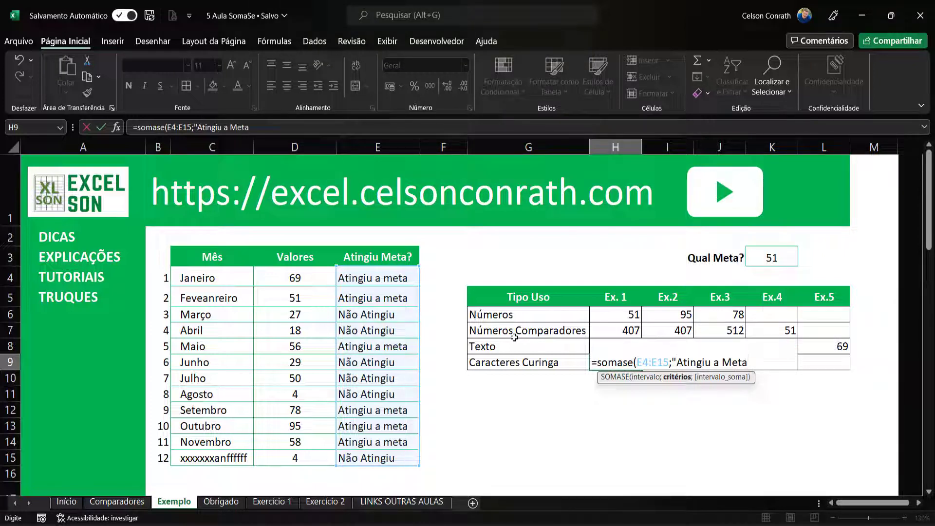
text(";)
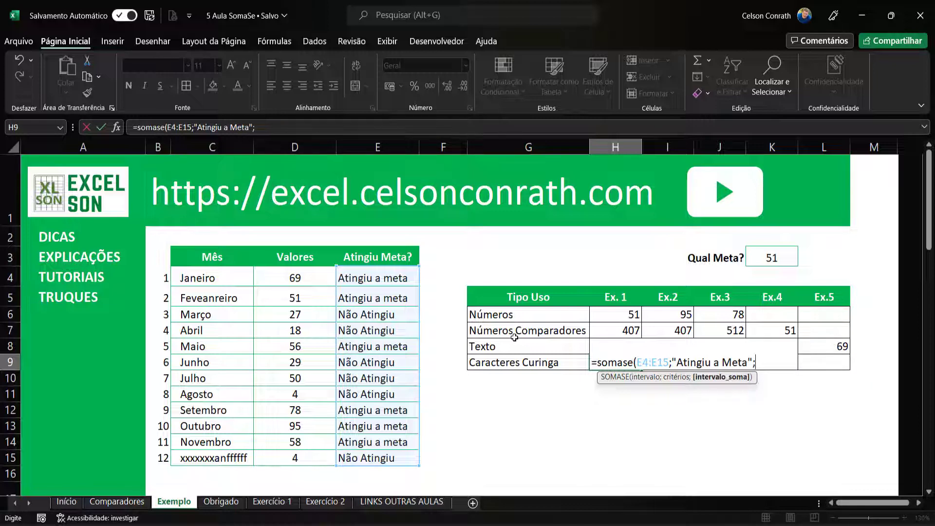
drag(289, 277, 295, 455)
text())
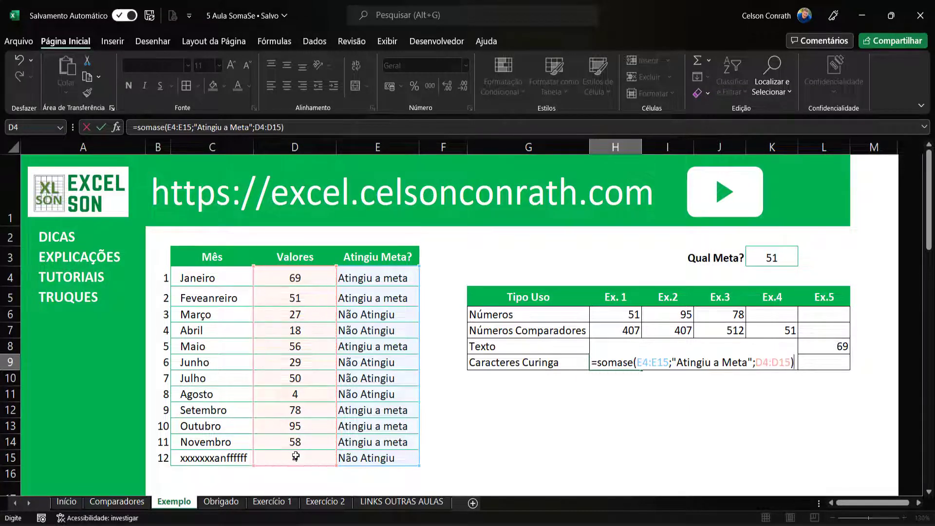
key(Return)
key(Up)
key(Right)
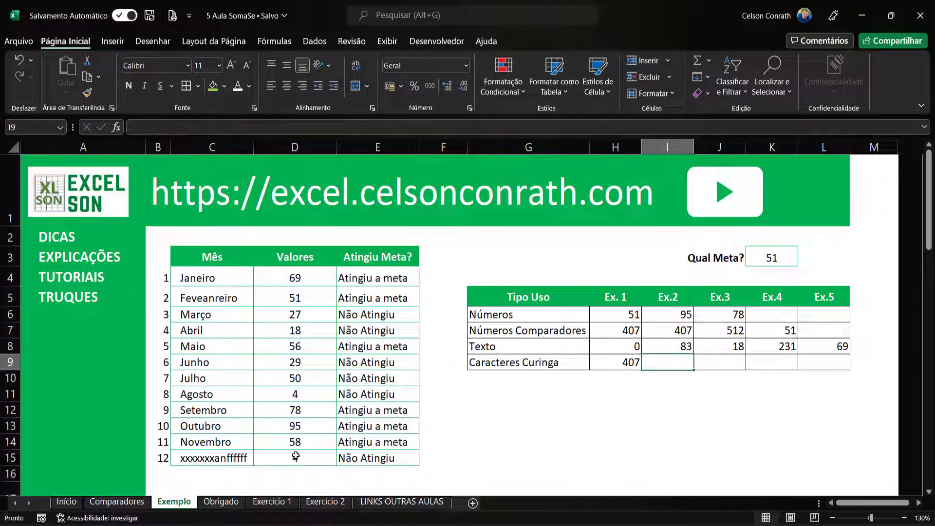
key(Left)
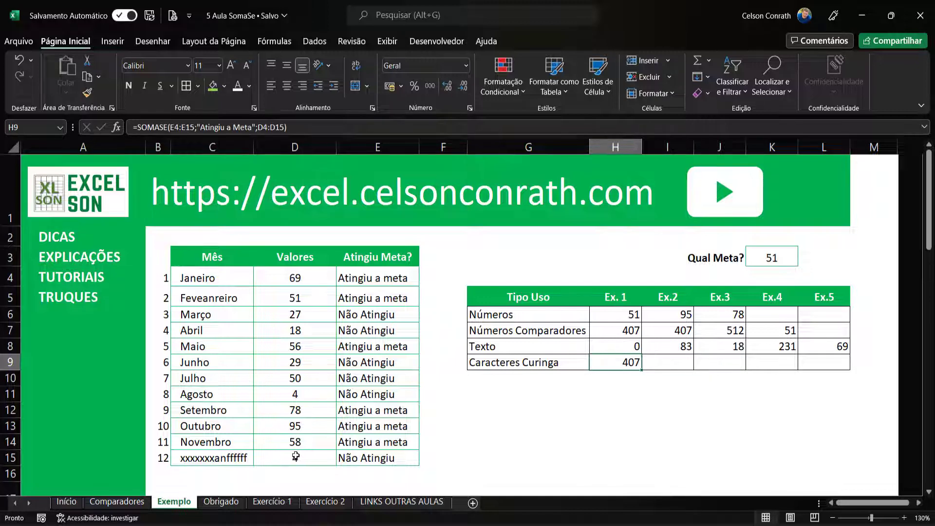
Enter a SOMASE formula in I9 that sums D4:D15 where E4:E15 equals "Não Atingiu".
key(Right)
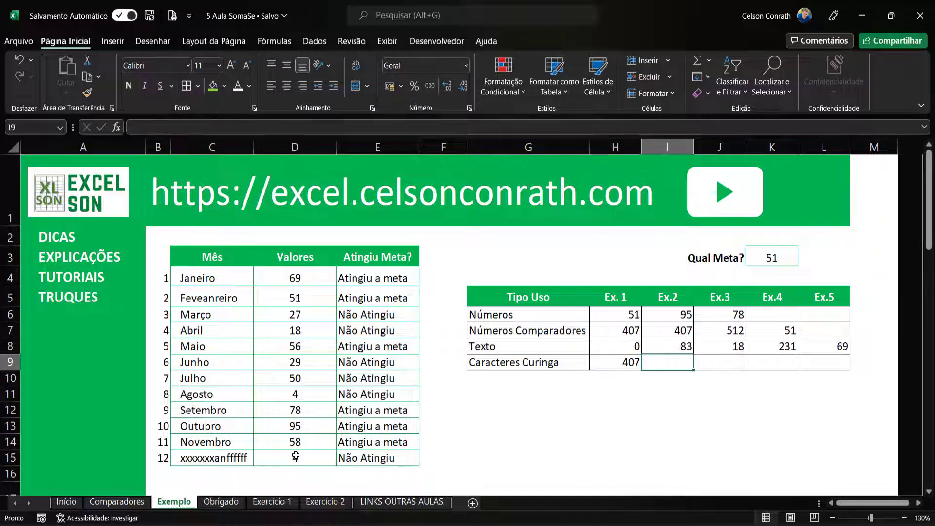
text(=somase()
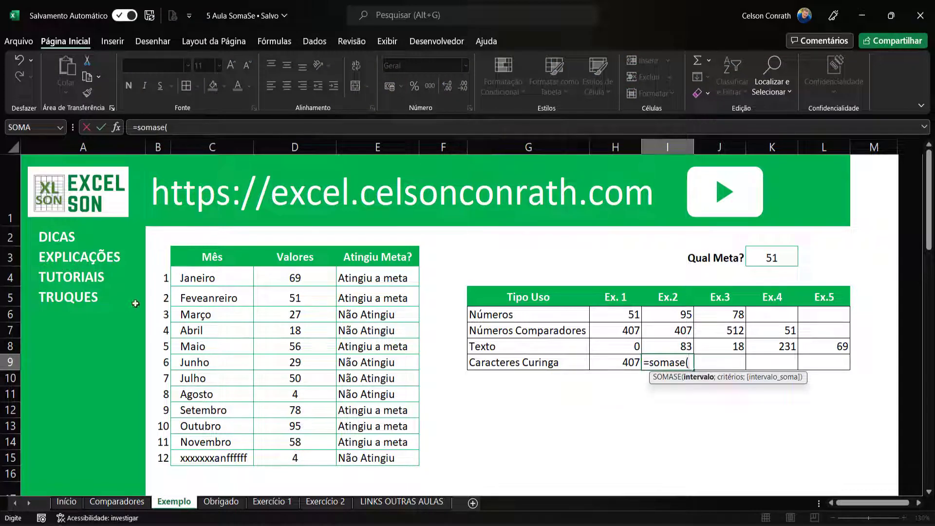
drag(369, 281, 392, 457)
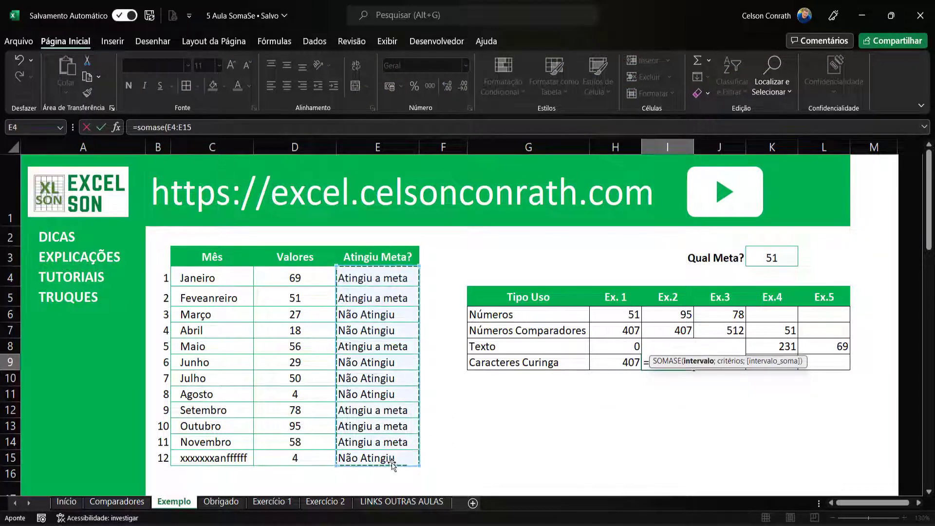
text(;)
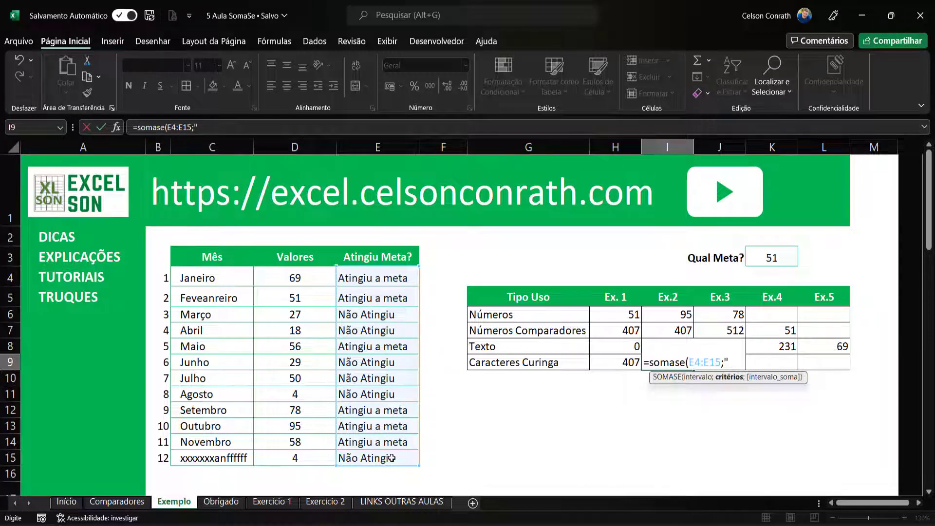
text("Não Atingiu)
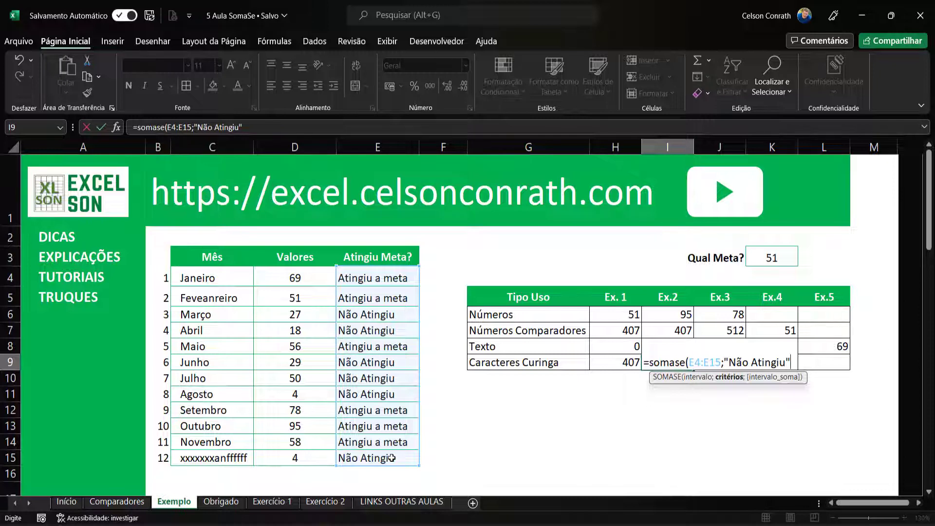
text(";)
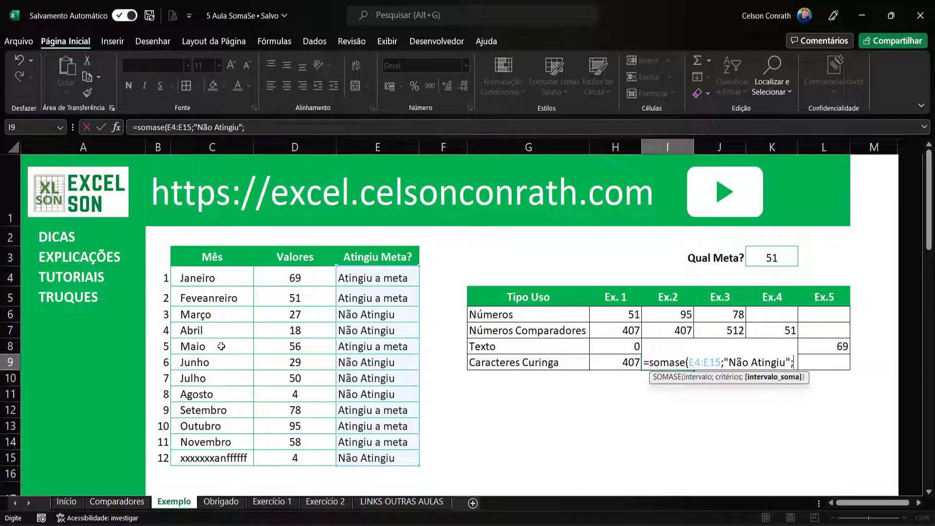
drag(316, 277, 314, 454)
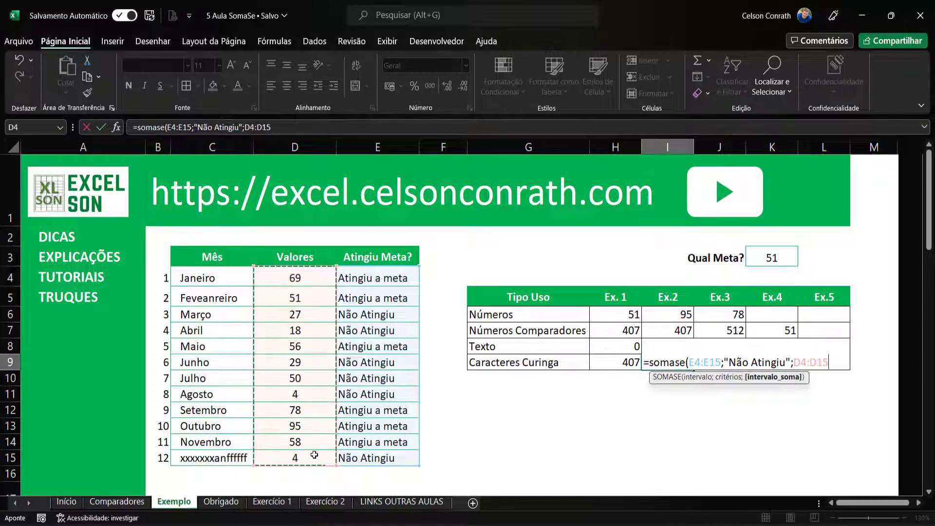
text())
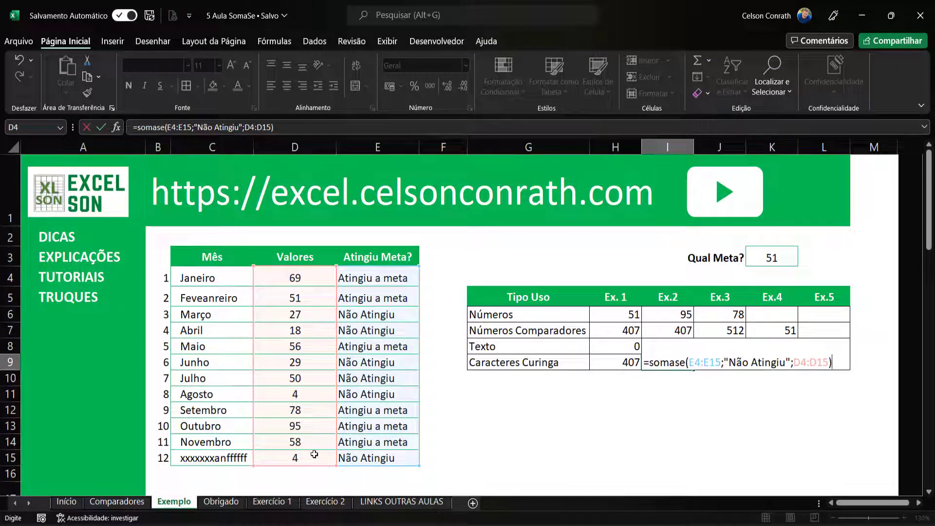
key(Return)
key(Up)
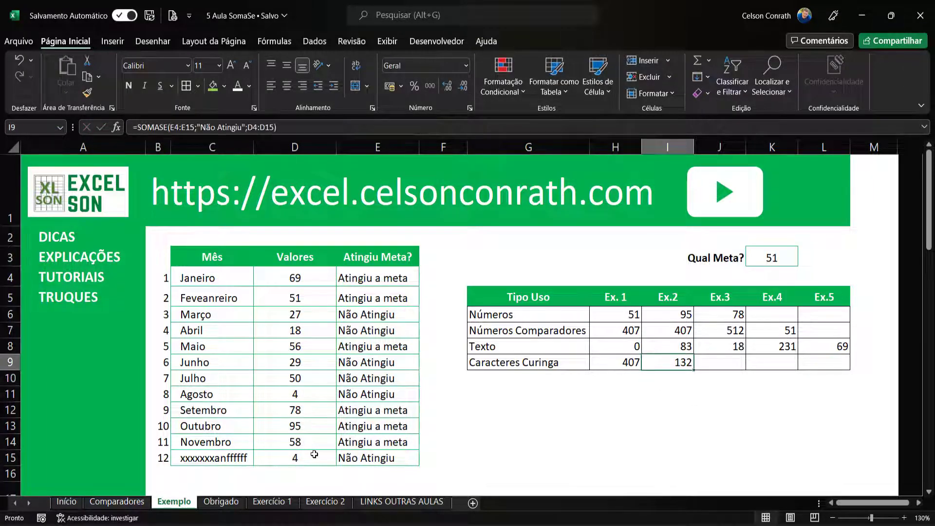
Compare the sum of the Valores in D4:D15 with the combined sum of the H9 and I9 results.
click(616, 366)
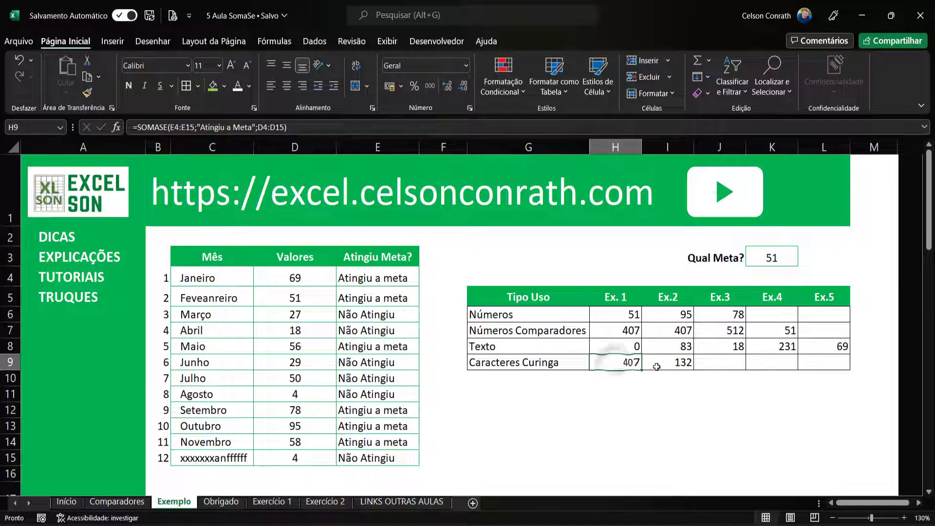
click(688, 364)
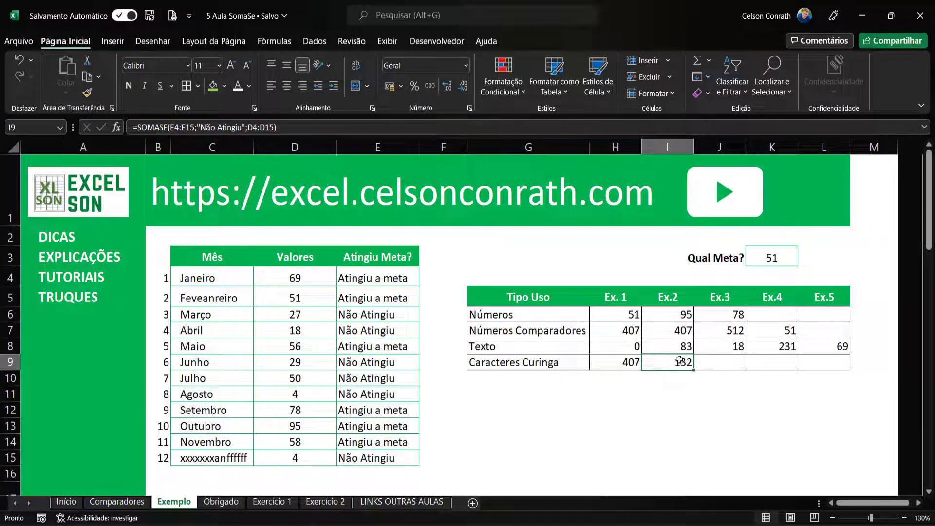
drag(317, 277, 318, 456)
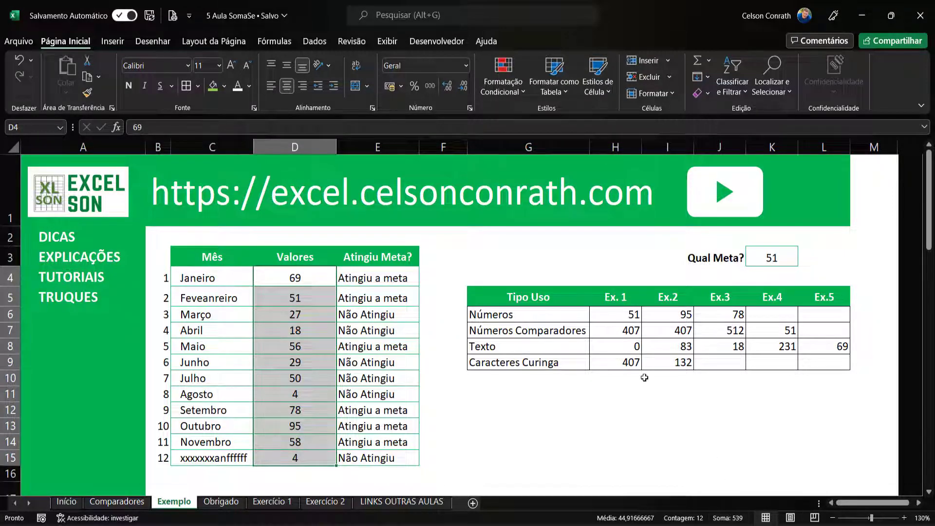
click(635, 363)
drag(635, 363, 662, 364)
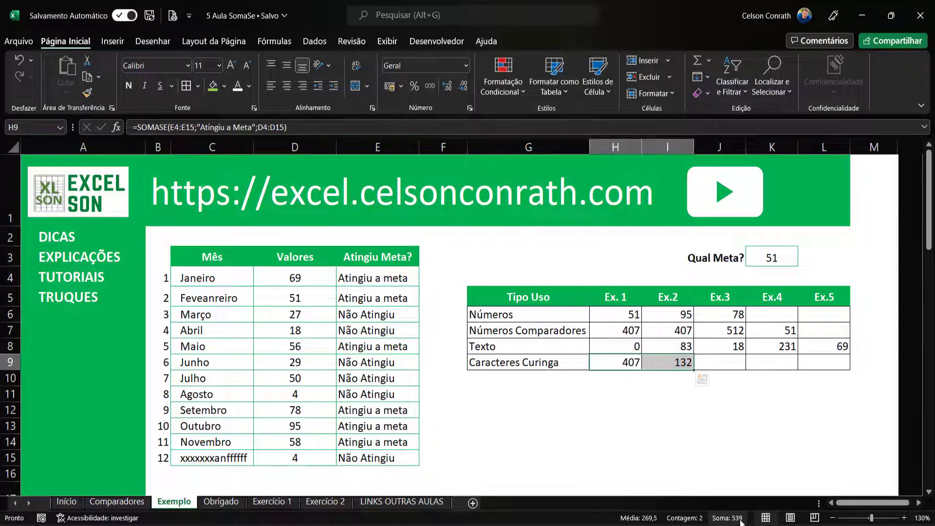
click(696, 441)
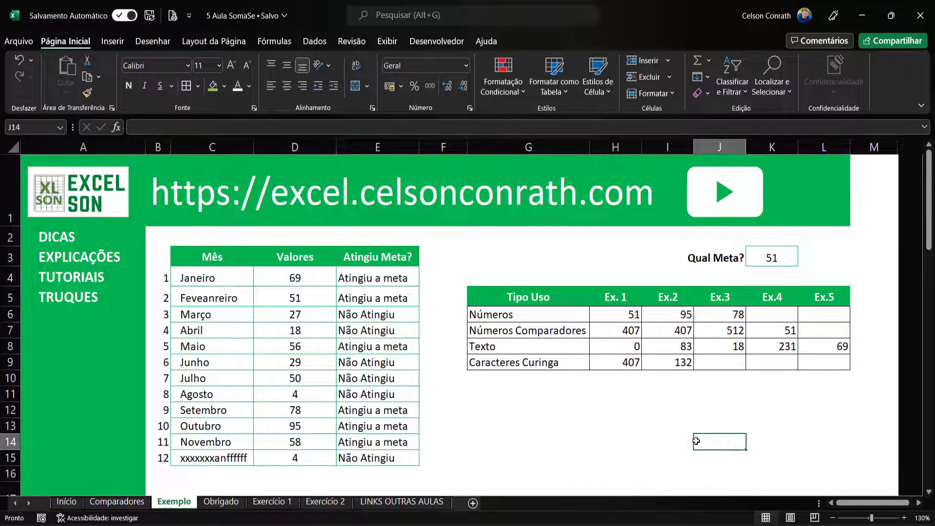